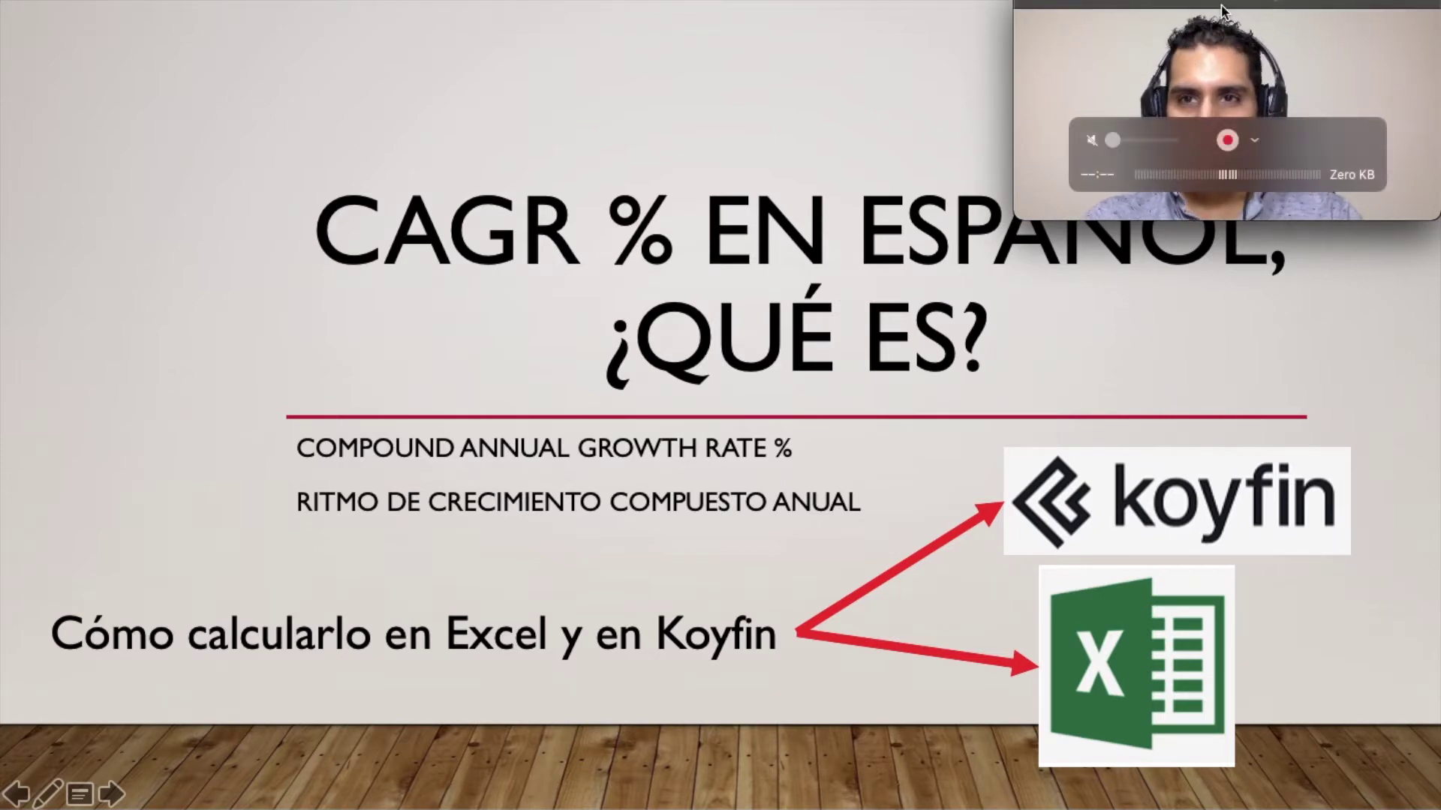
Advance past the TEMARIO agenda to the 'CAGR: QUÉ ES?' slide with its 10% progression table
mouse_move(1236, 4)
mouse_down()
mouse_move(883, 6)
mouse_move(1198, 492)
mouse_move(1197, 518)
mouse_move(1197, 291)
mouse_move(1198, 392)
mouse_move(1279, 114)
mouse_move(1269, 45)
mouse_move(1239, 0)
mouse_up()
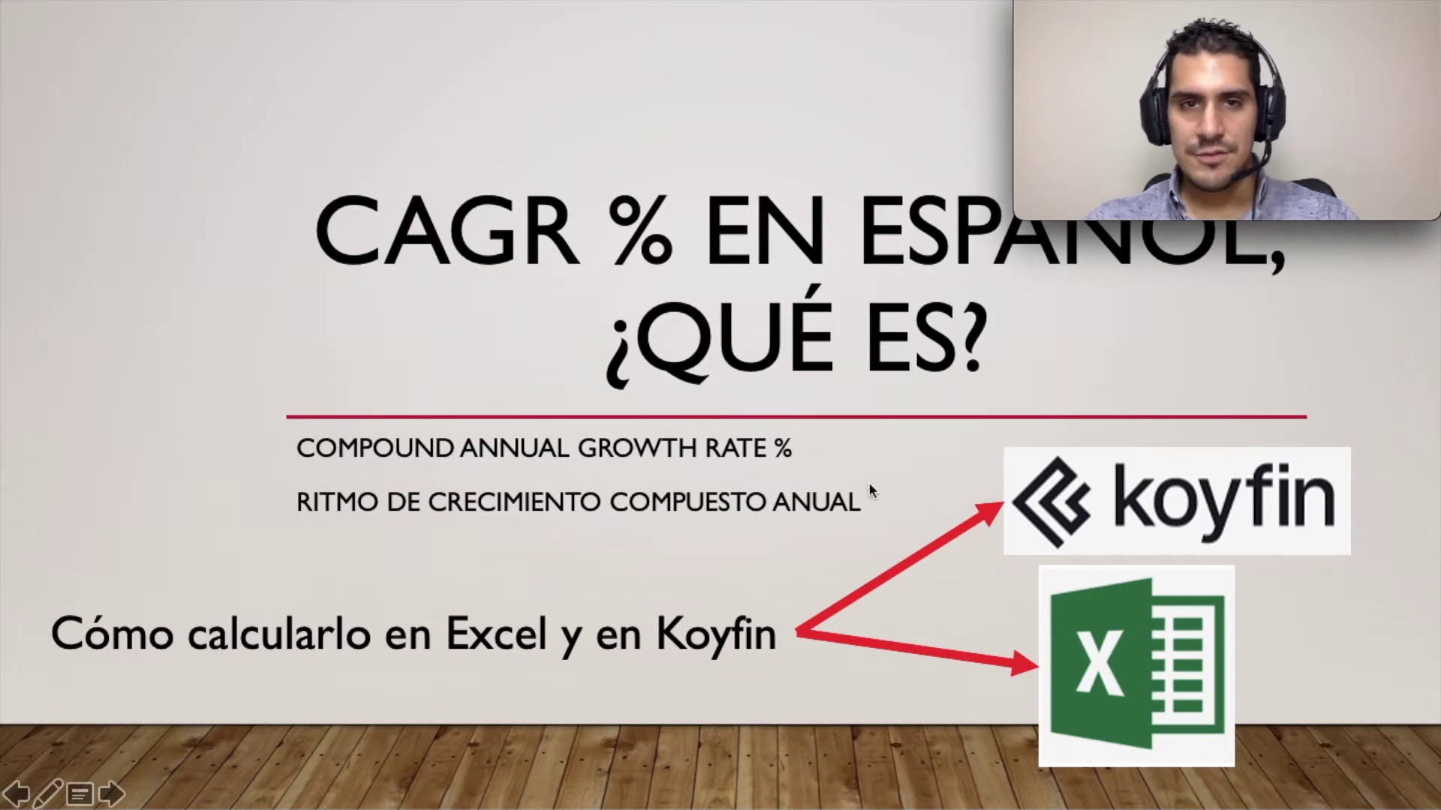
click(822, 434)
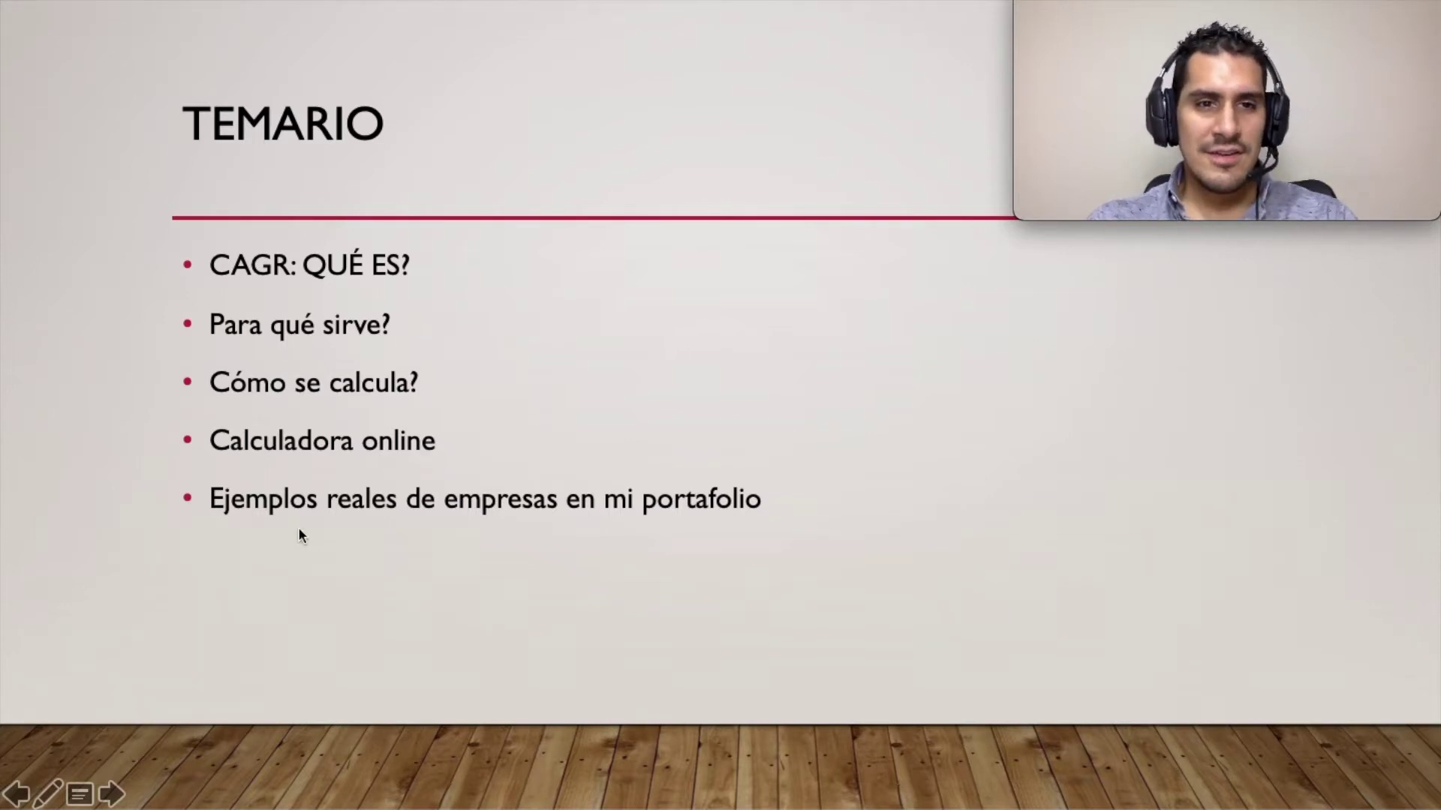
click(660, 496)
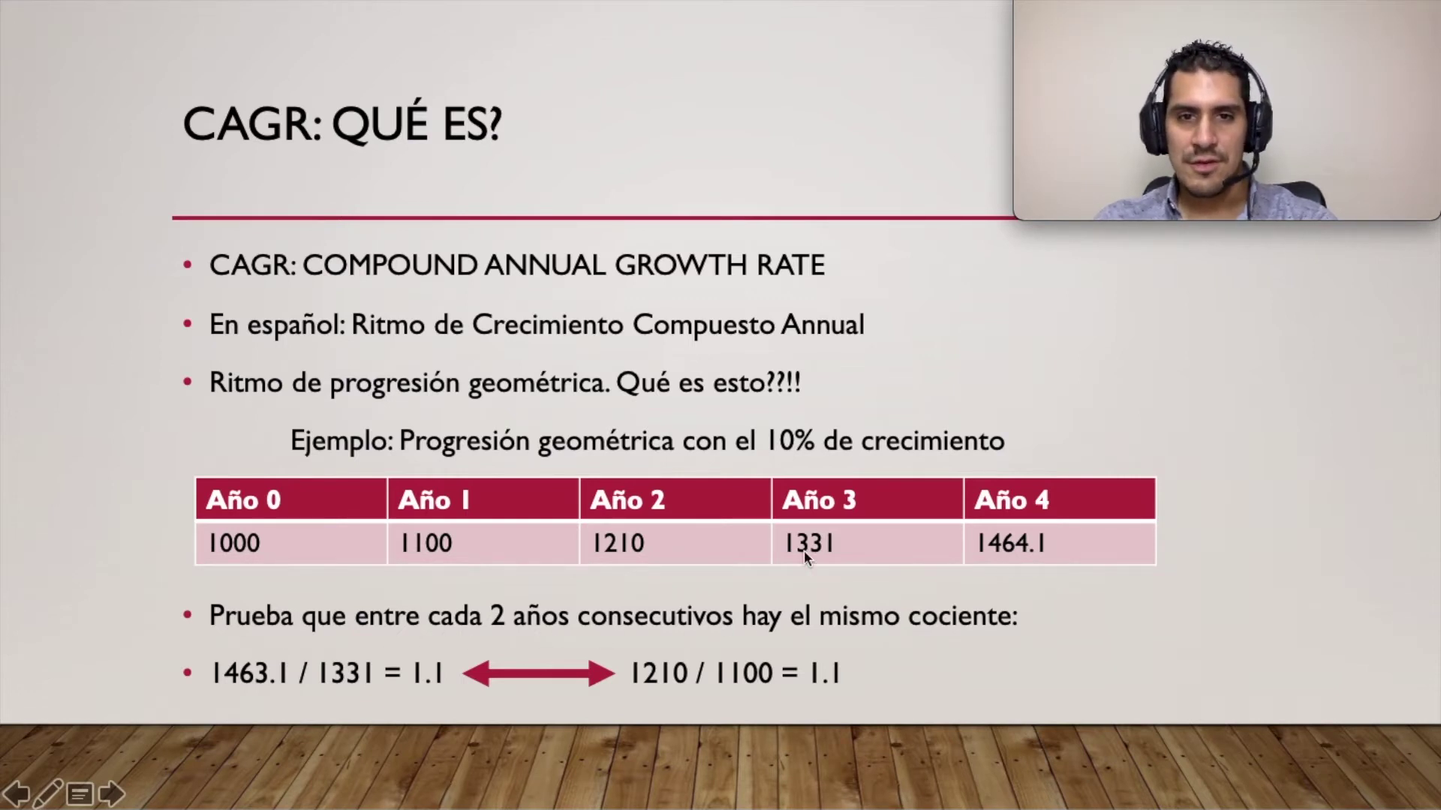
Advance to the 'PARA QUÉ SIRVE?' slide with NVIDIA CAGR 24% charts, then leave the slideshow
click(988, 625)
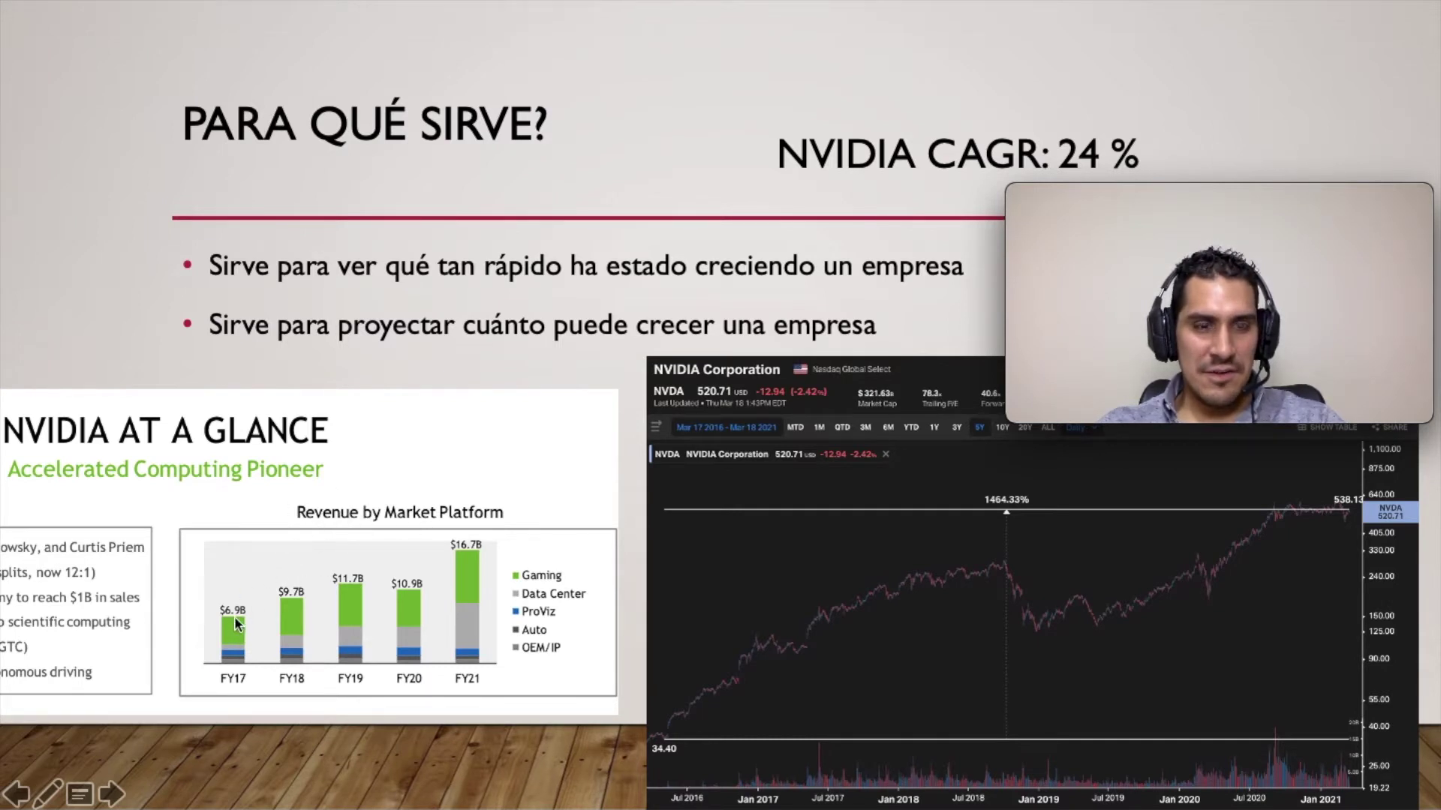
key(ctrl+Up)
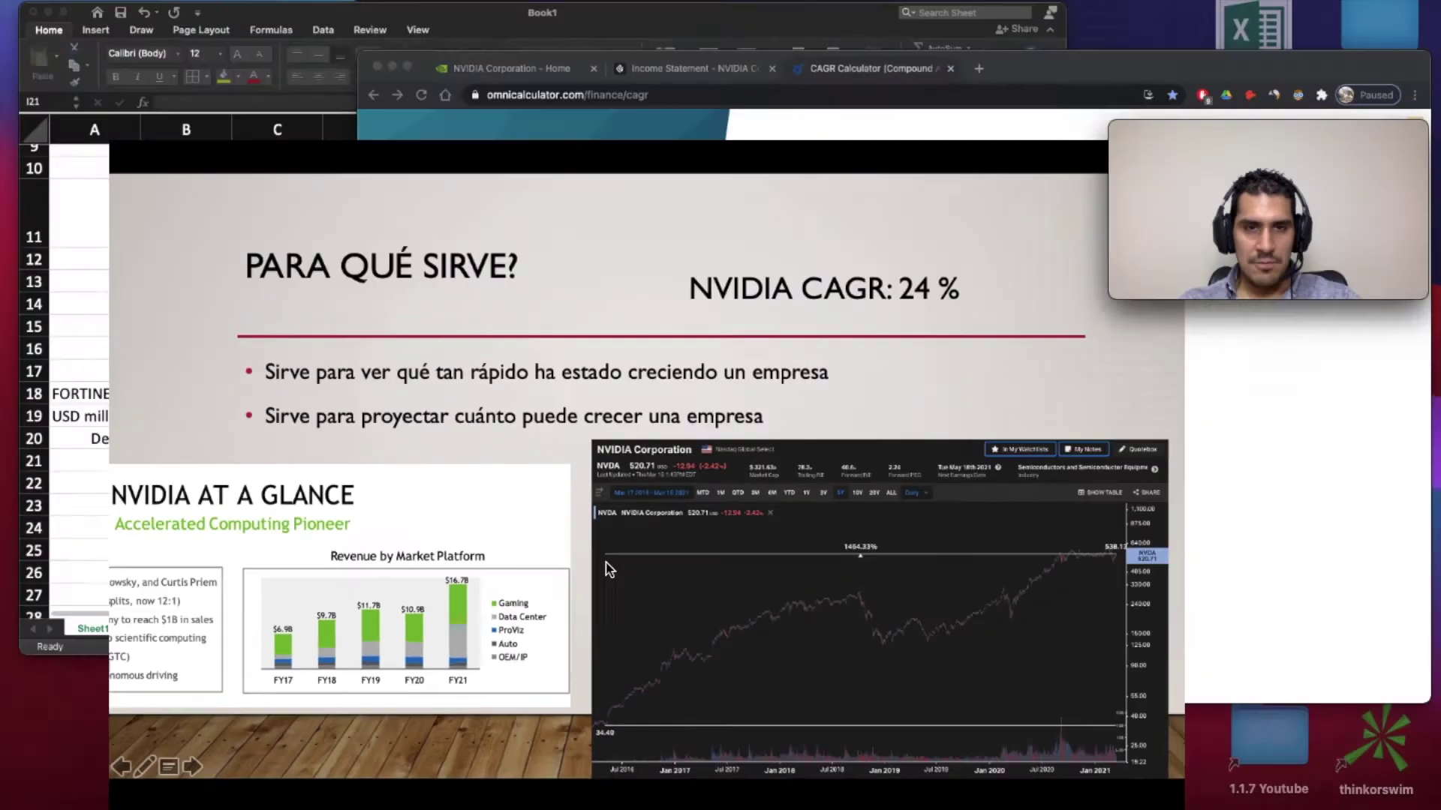
Switch to Chrome's NVIDIA Corporation - Home investor relations tab
click(460, 287)
key(ctrl+Up)
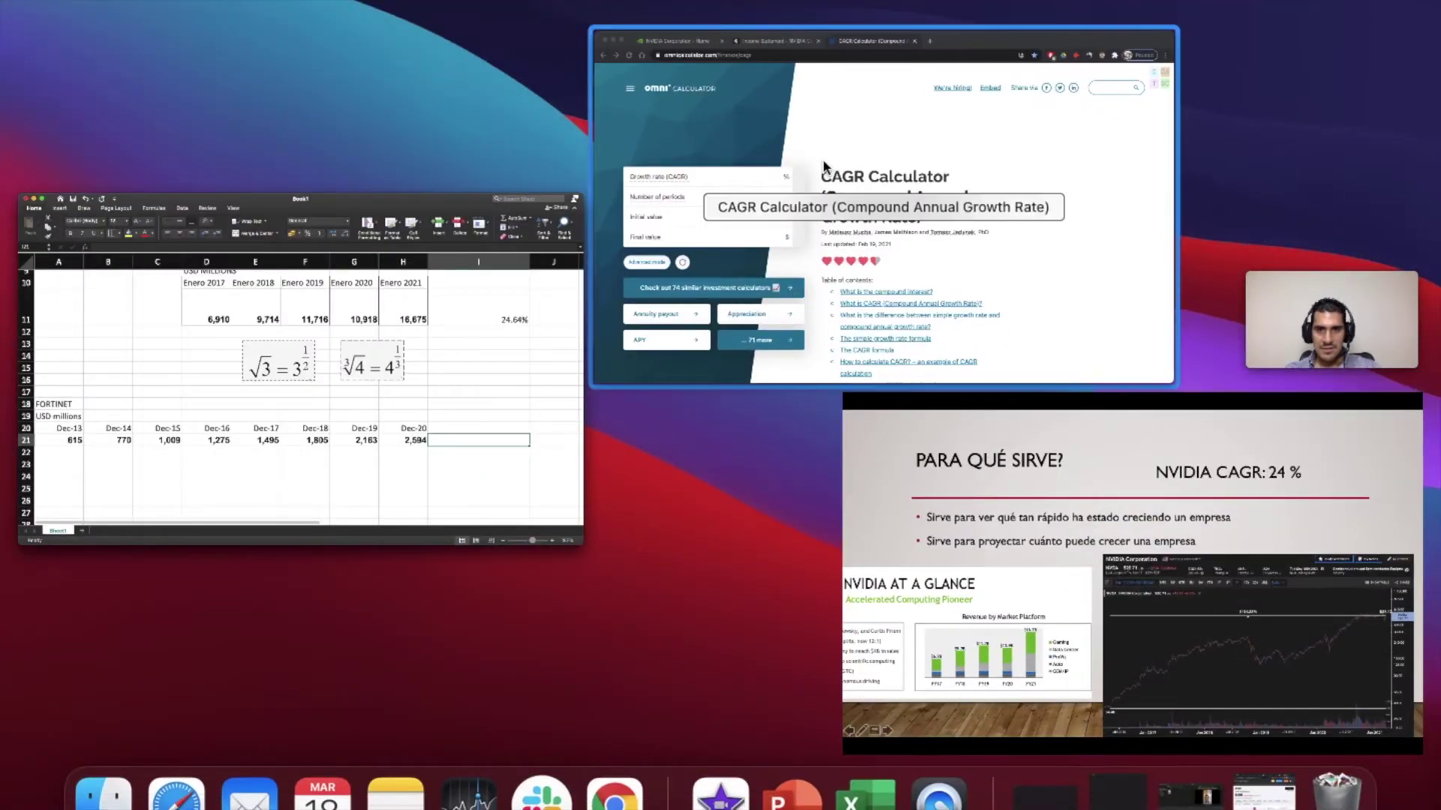
click(886, 225)
click(183, 8)
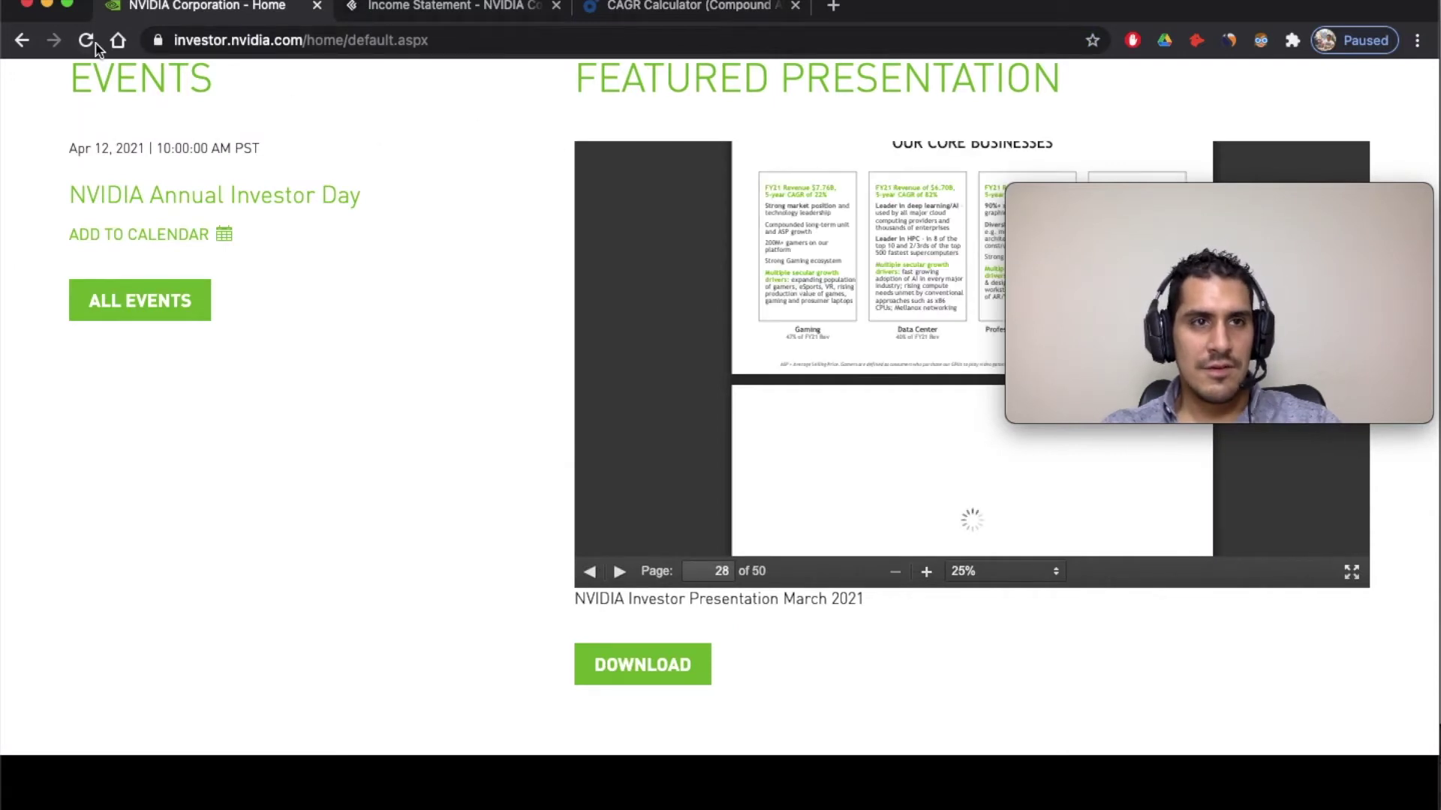
View NVIDIA's March 2021 investor presentation full screen at page 25, 'NVIDIA at a Glance'
scroll(1412, 721, up, 2)
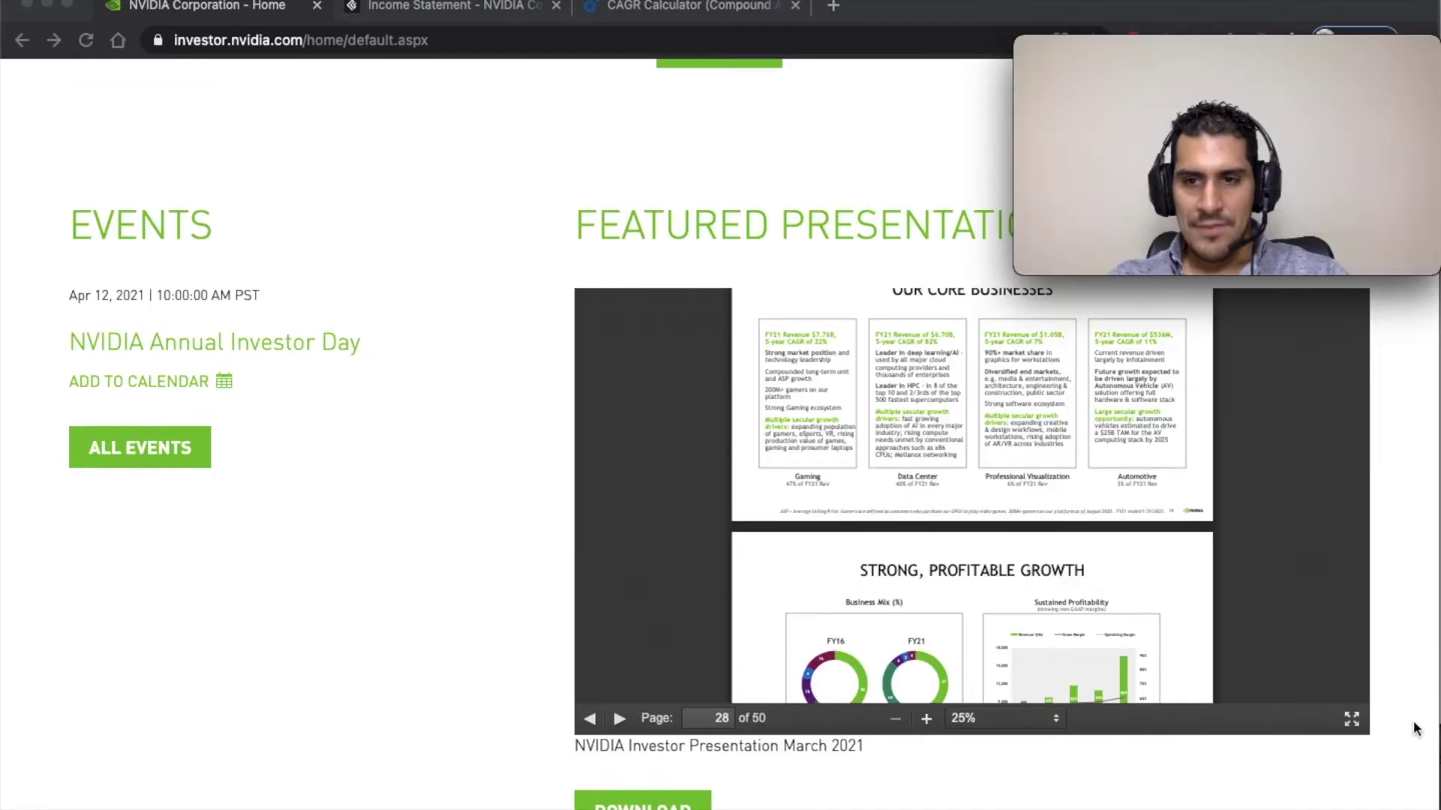
click(1353, 722)
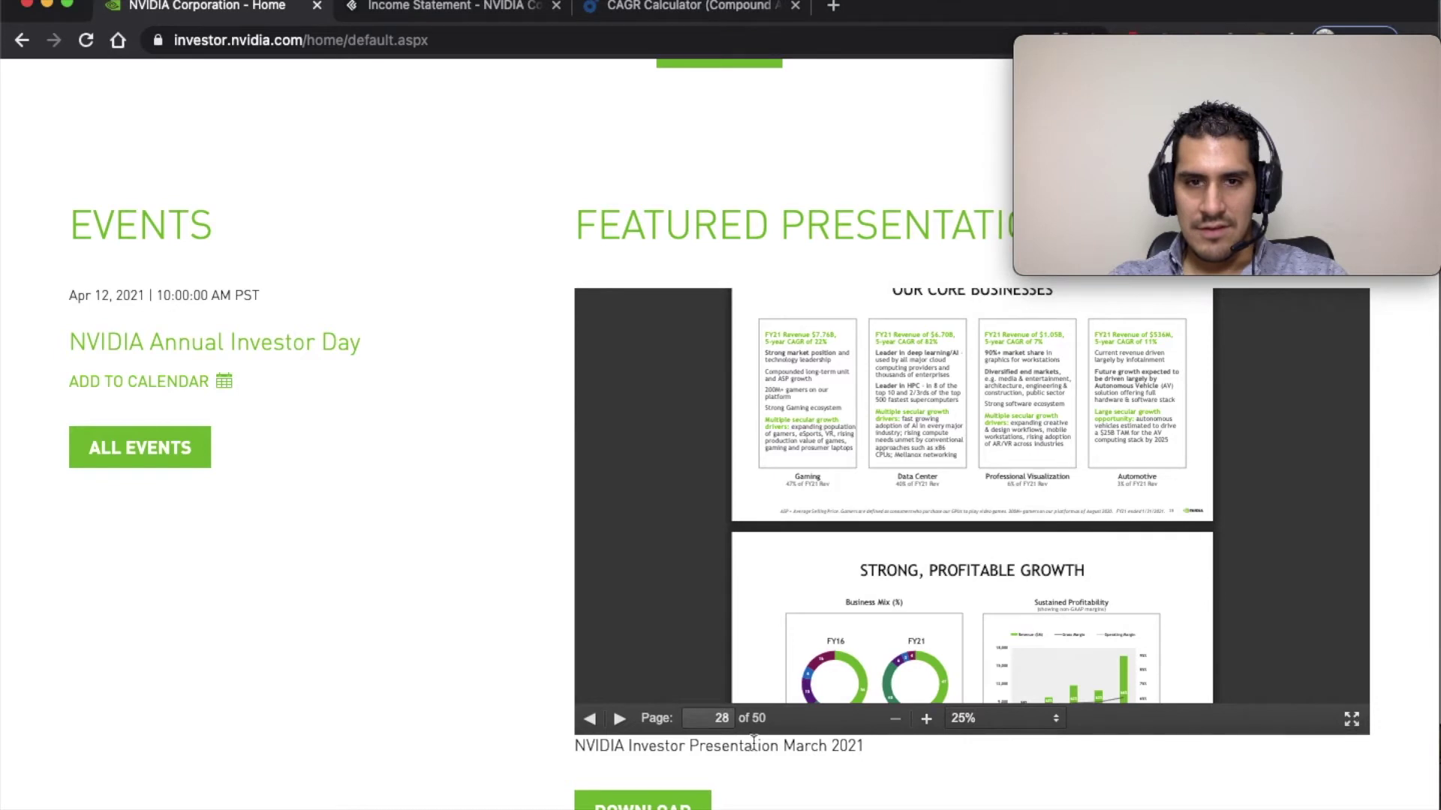
click(1351, 720)
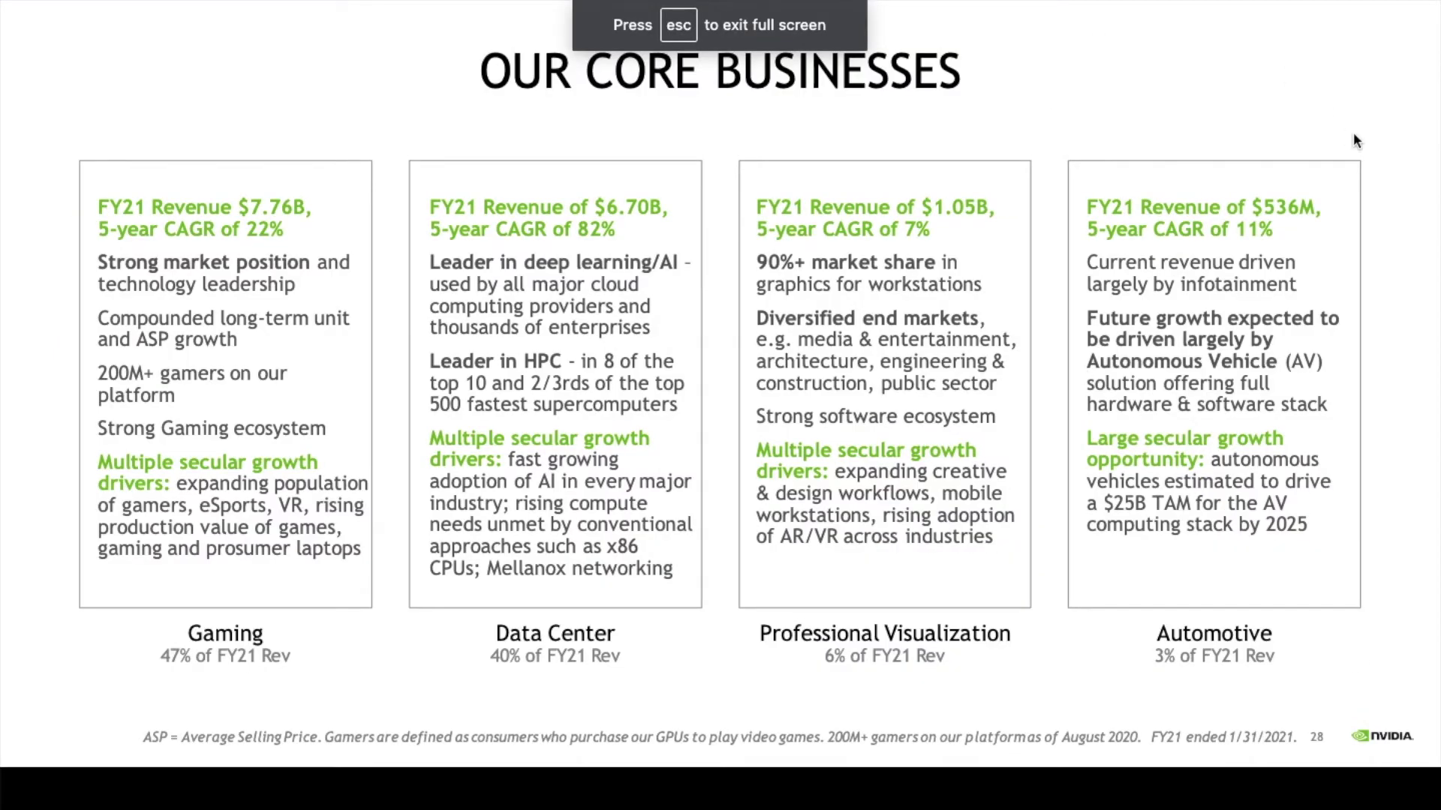
click(1139, 143)
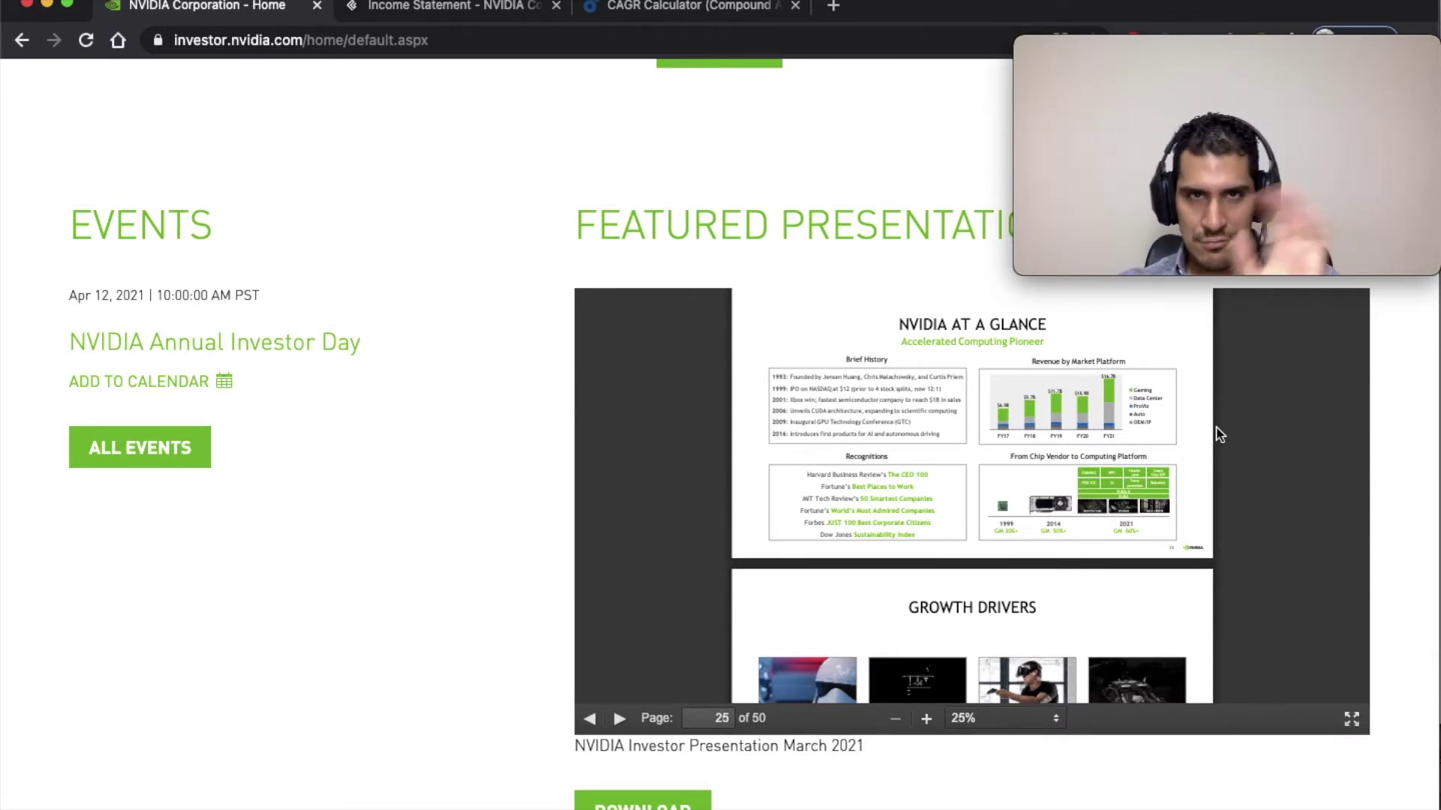
key(ctrl+Up)
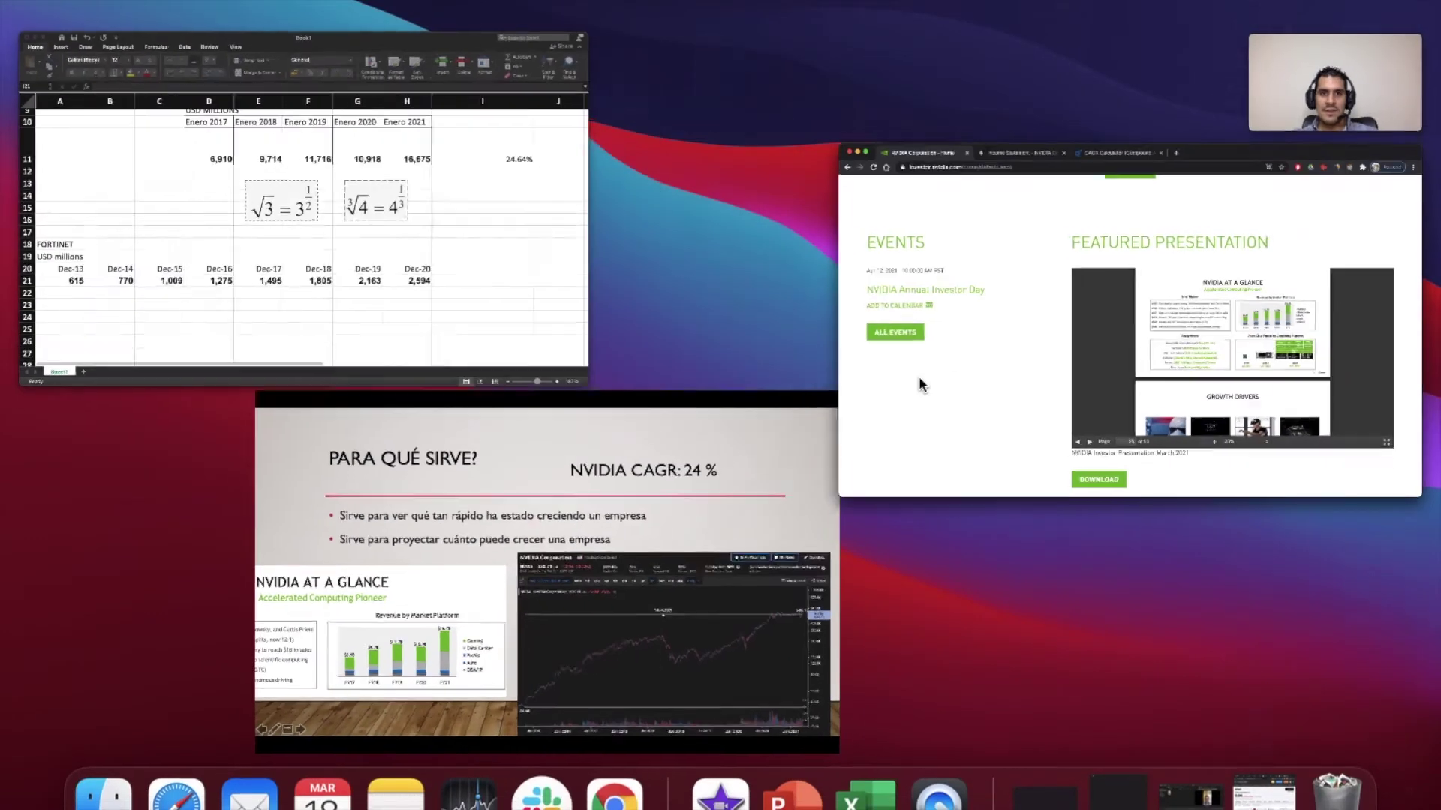
Bring the PowerPoint slideshow back full screen on the 'PARA QUÉ SIRVE?' slide
click(643, 645)
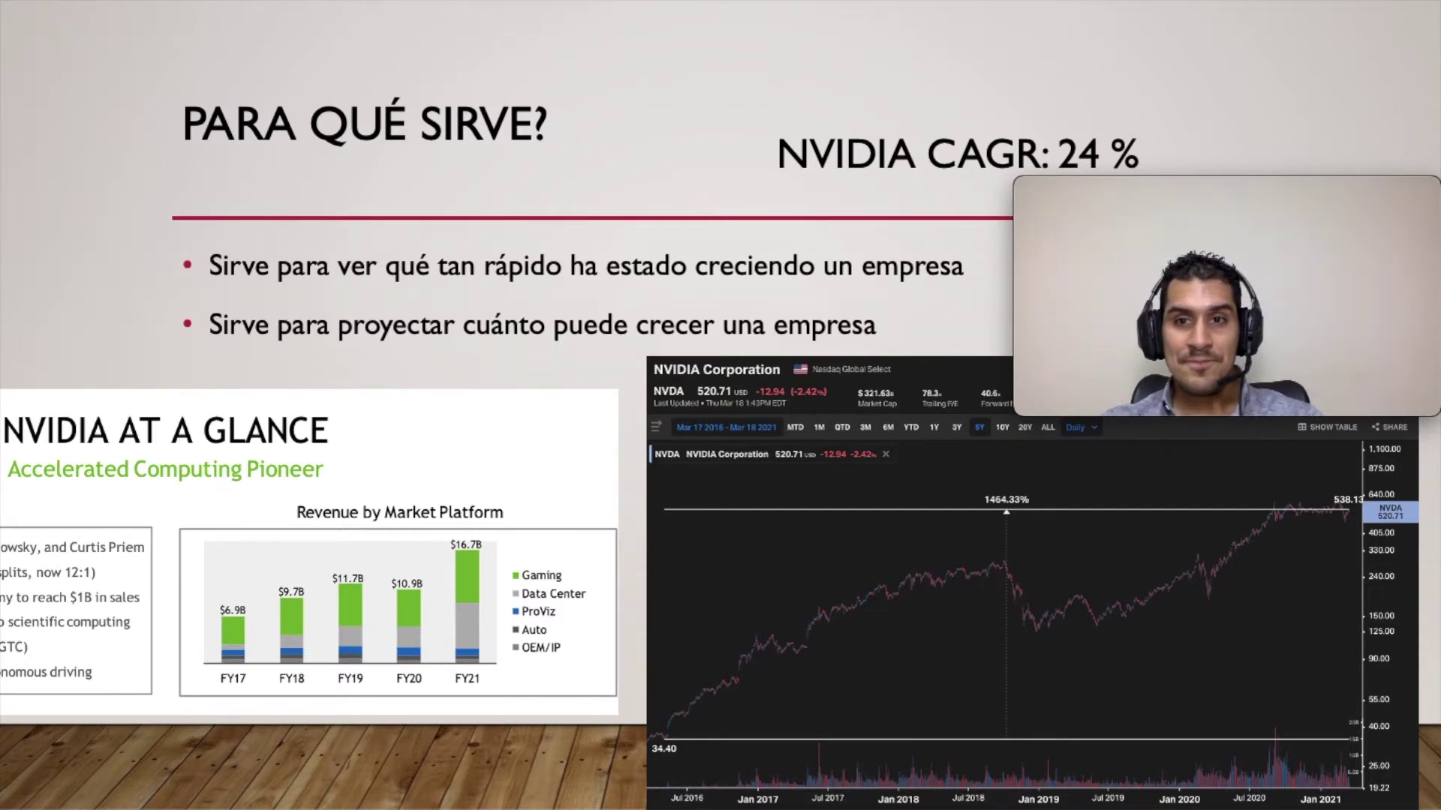
Open NVIDIA's Historical Graph and remove the SMA (200D) and SMA (50D) series
drag(1171, 214, 1128, 38)
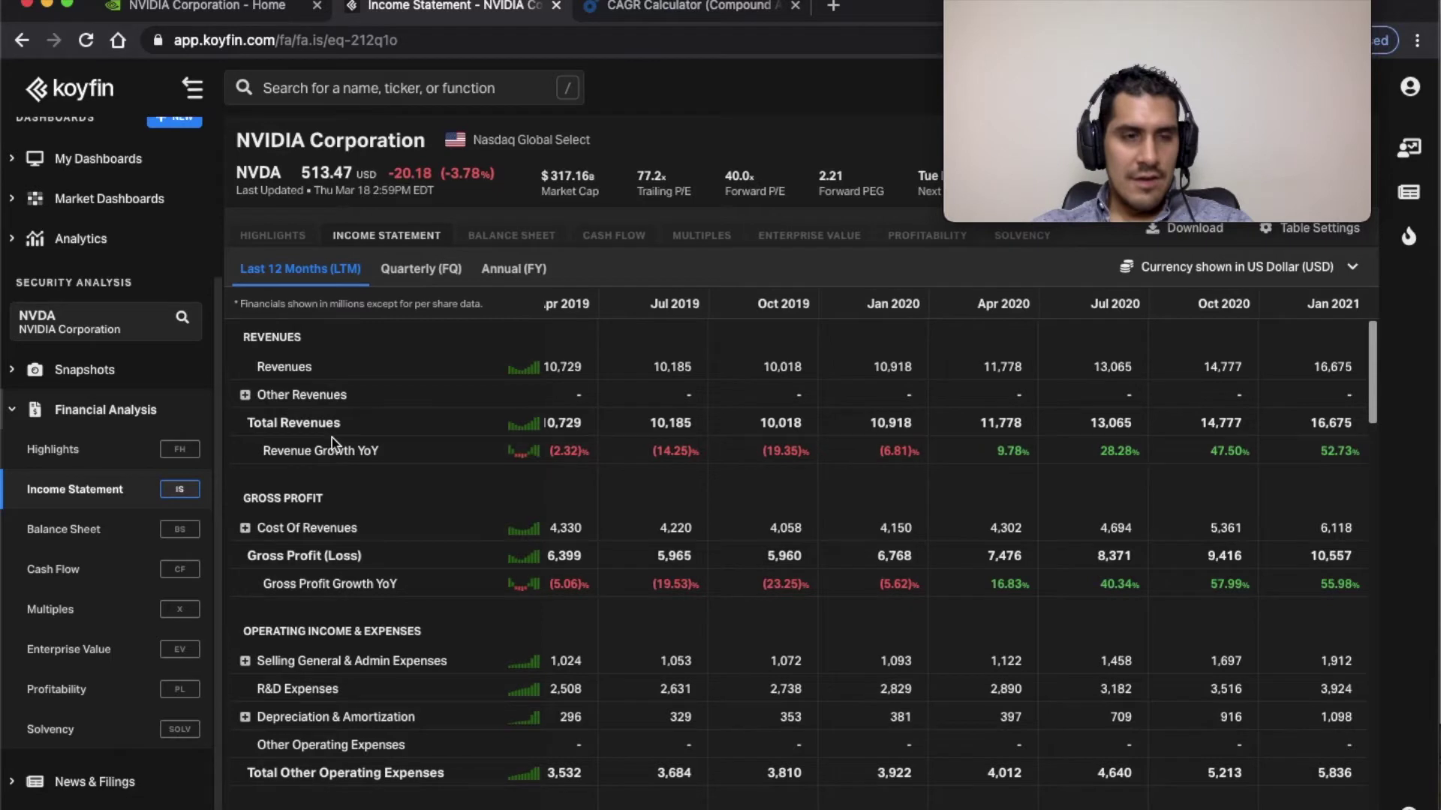
click(75, 795)
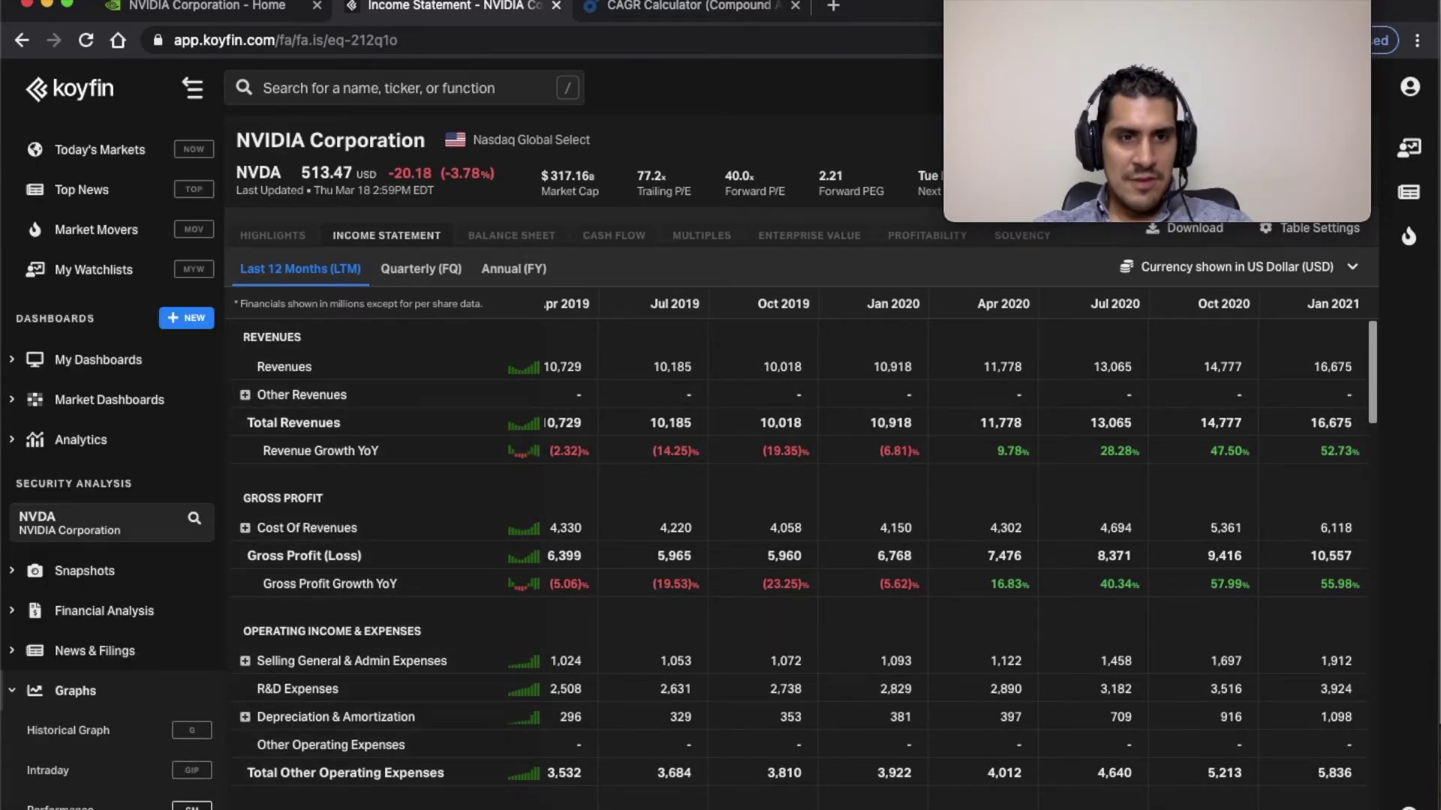
click(104, 733)
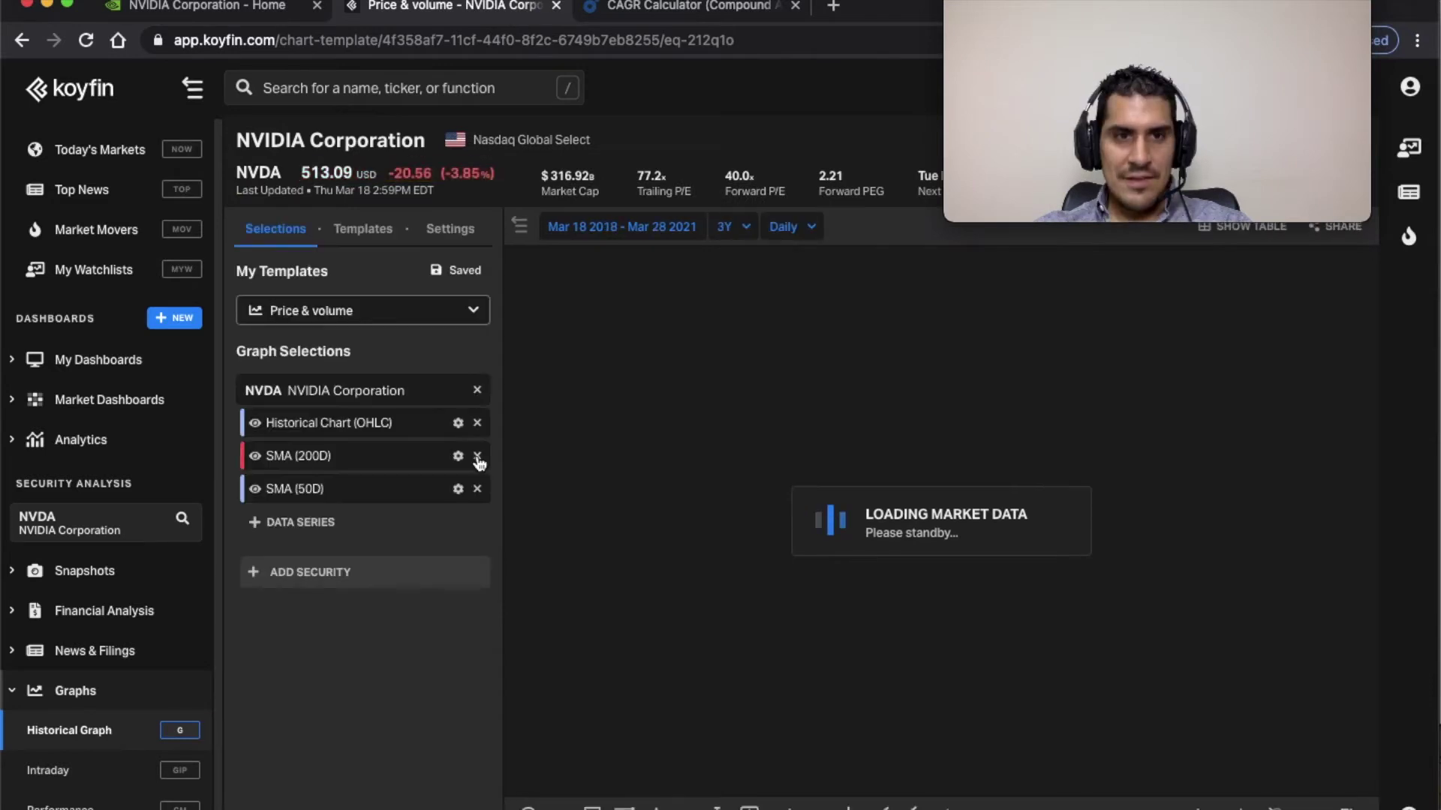
click(478, 456)
click(478, 456)
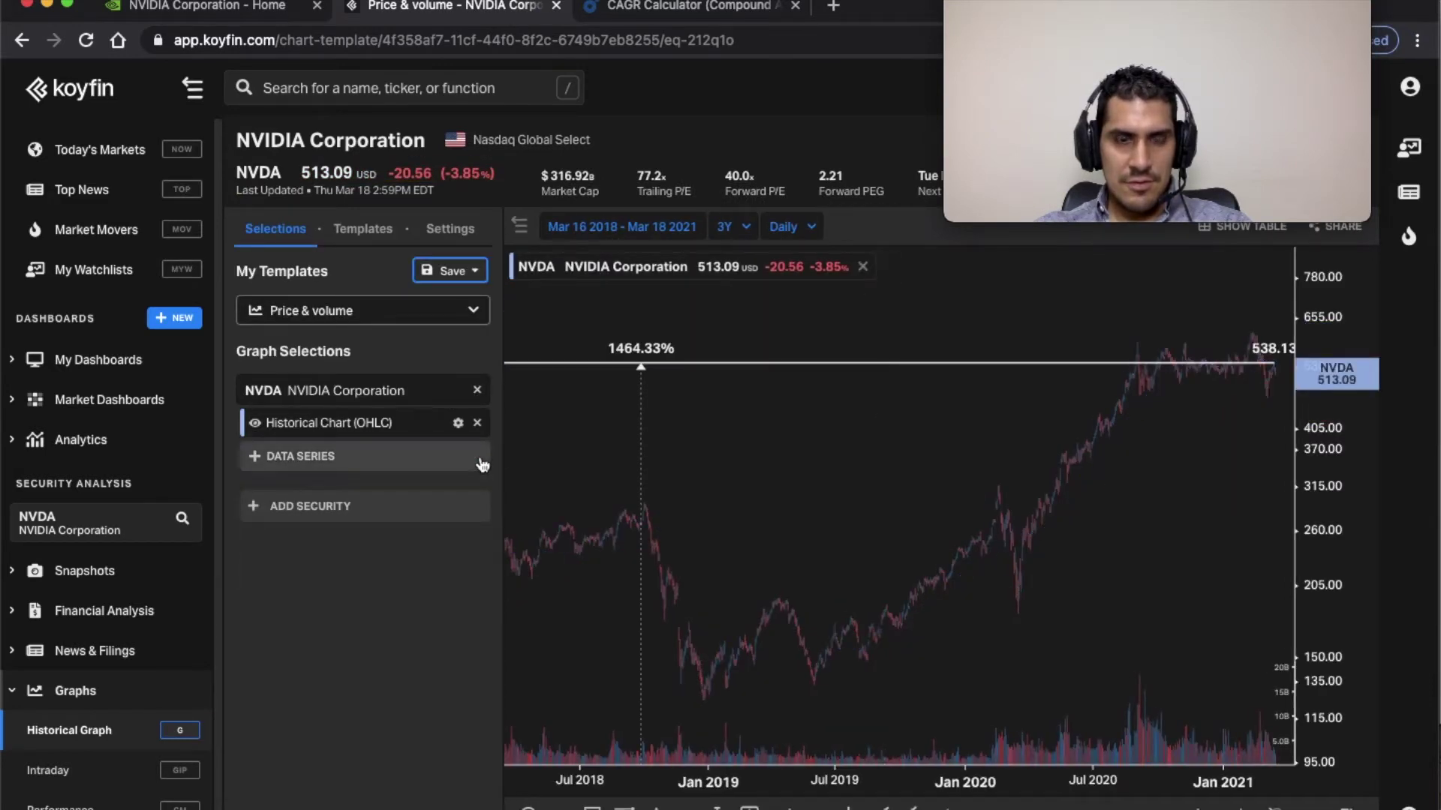
Set the chart range to 5Y (Mar 2016–Mar 2021) and begin adding a data series
click(738, 226)
click(725, 514)
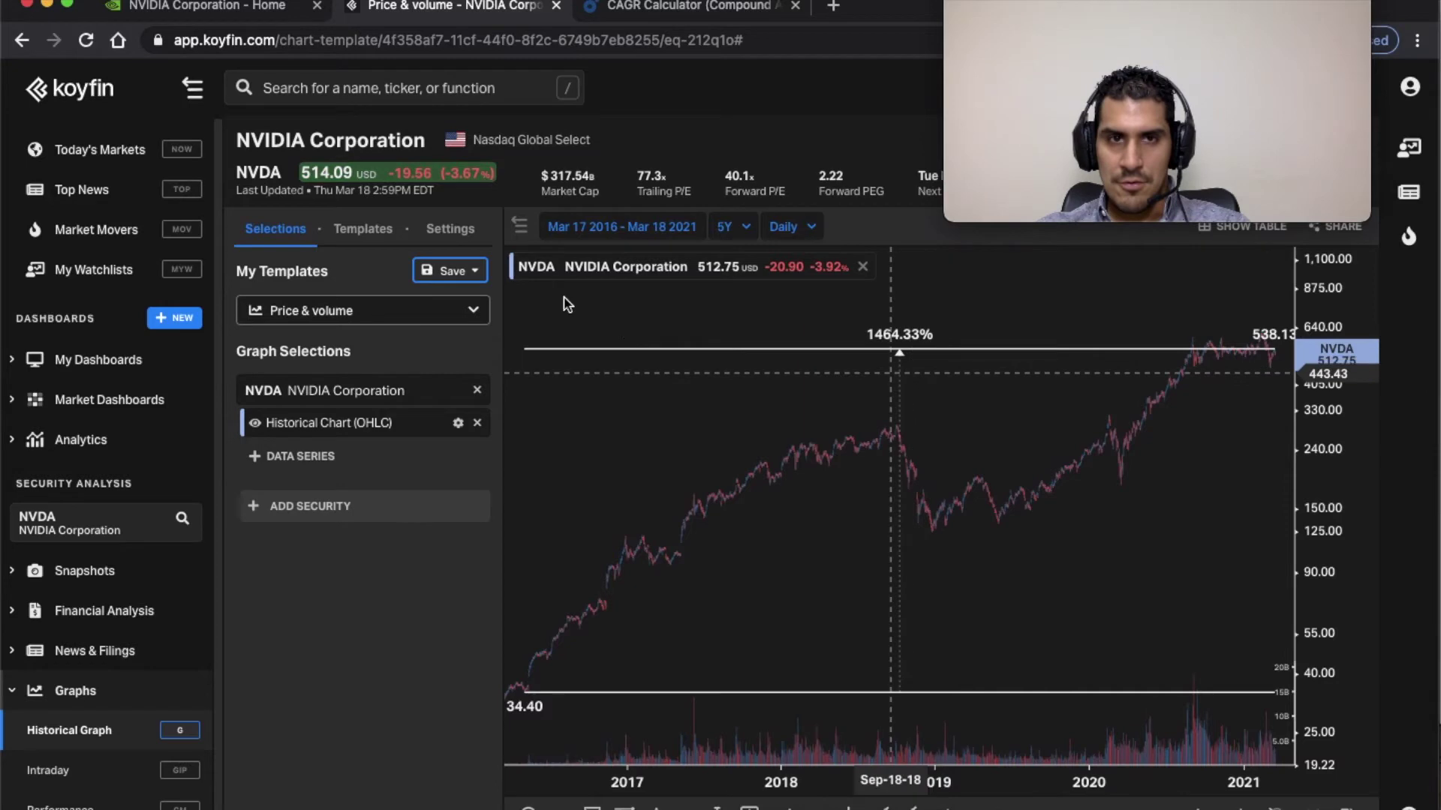
click(519, 225)
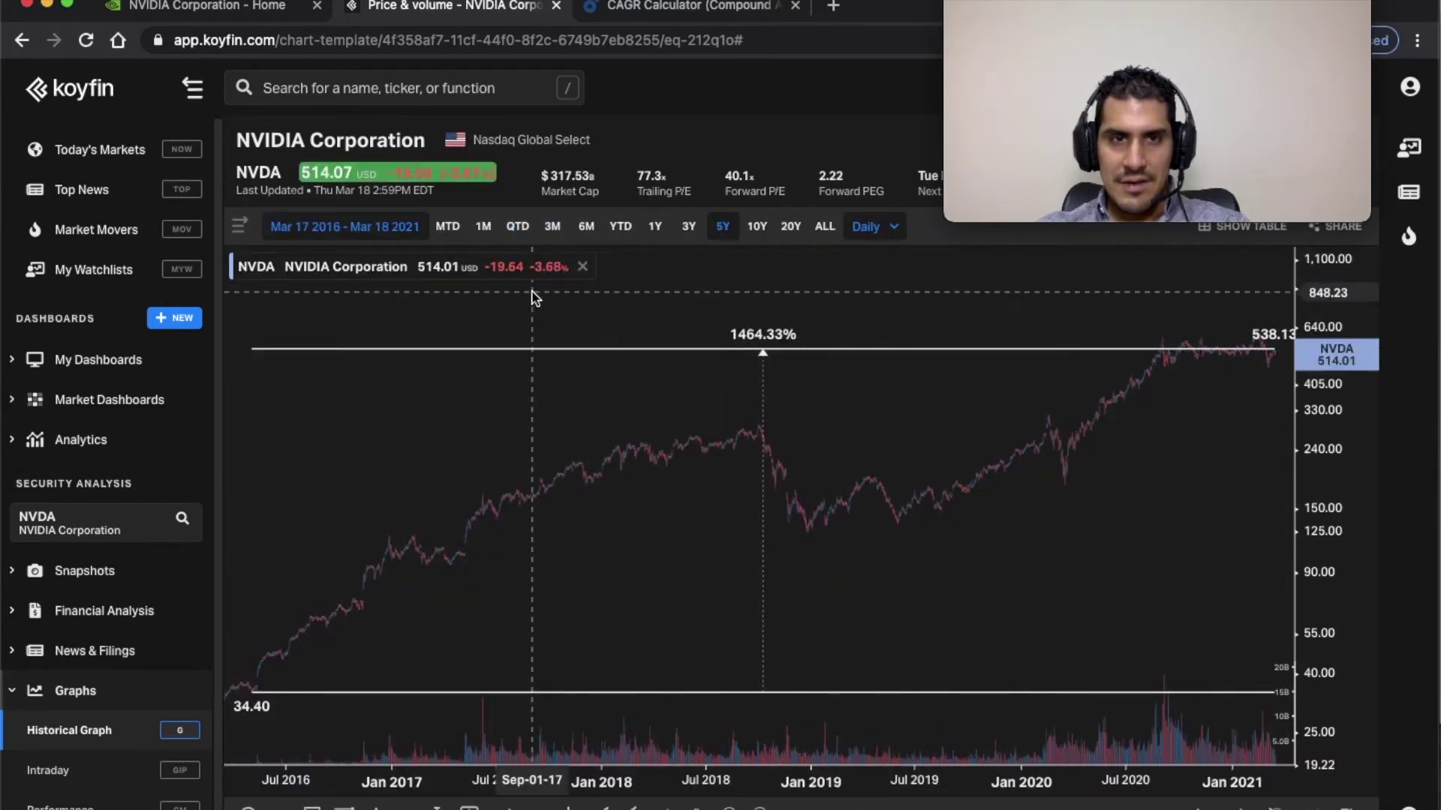
click(239, 225)
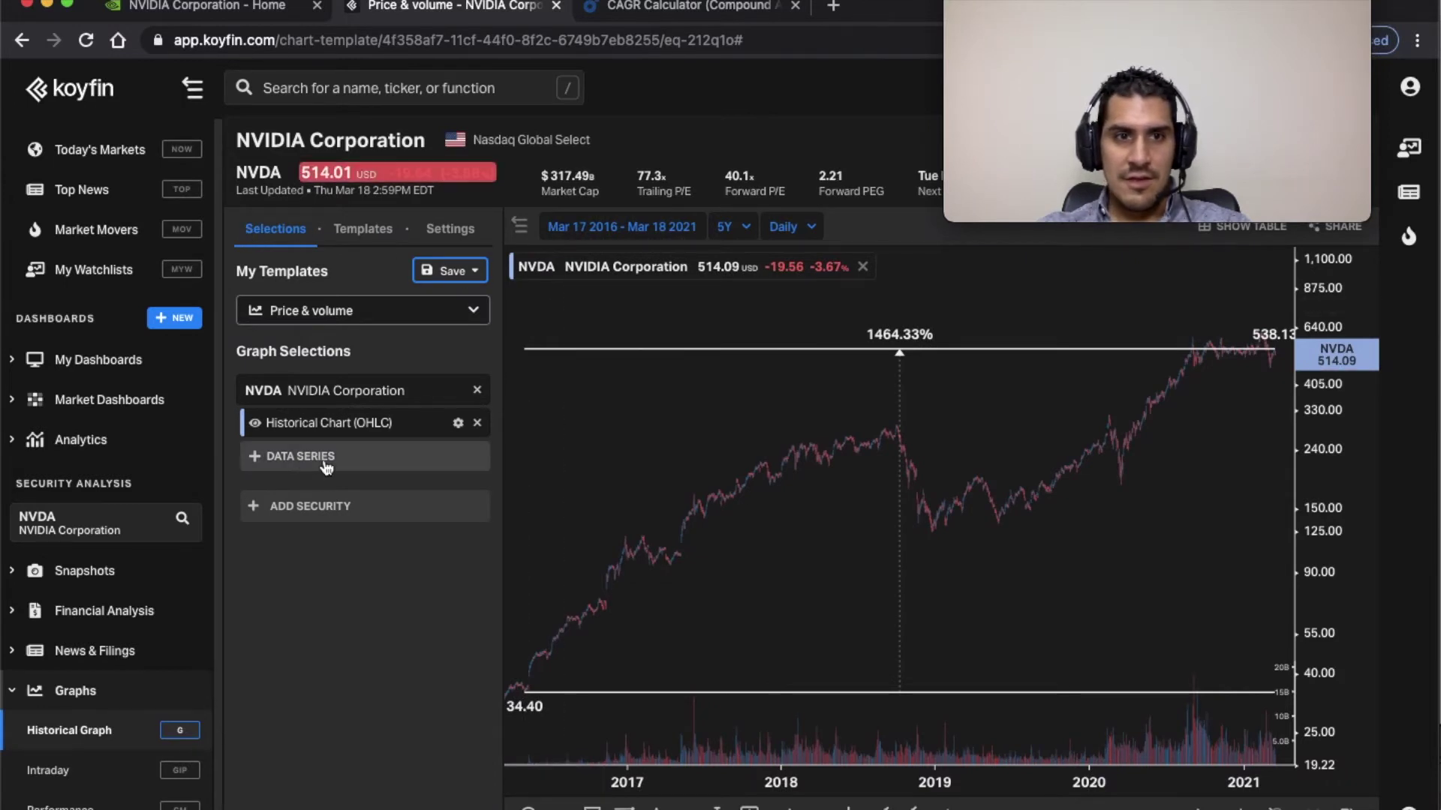
click(297, 458)
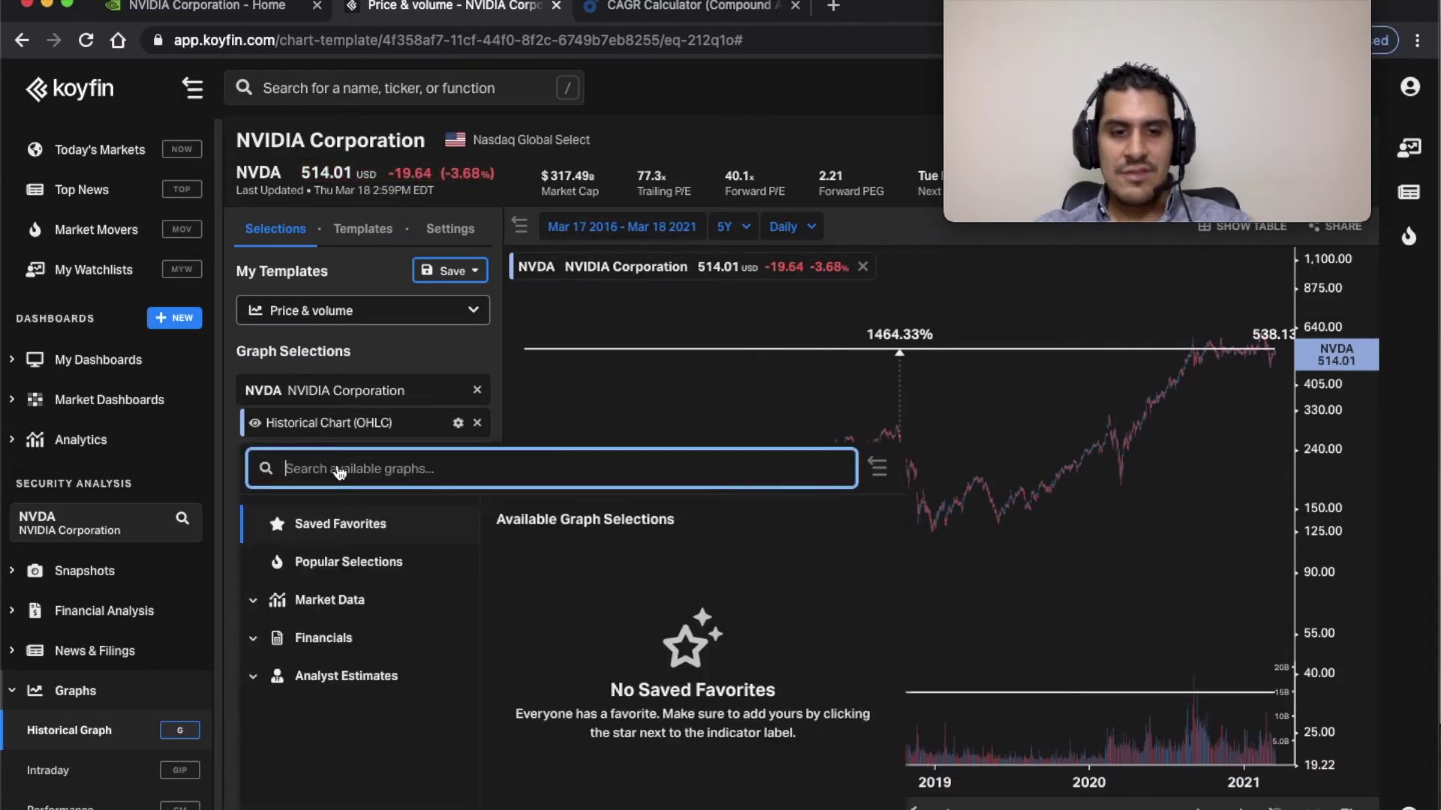
Search 'revenue' and overlay NVIDIA's annual Total Revenues (FY, $16.68B) on the price chart
text(revenue)
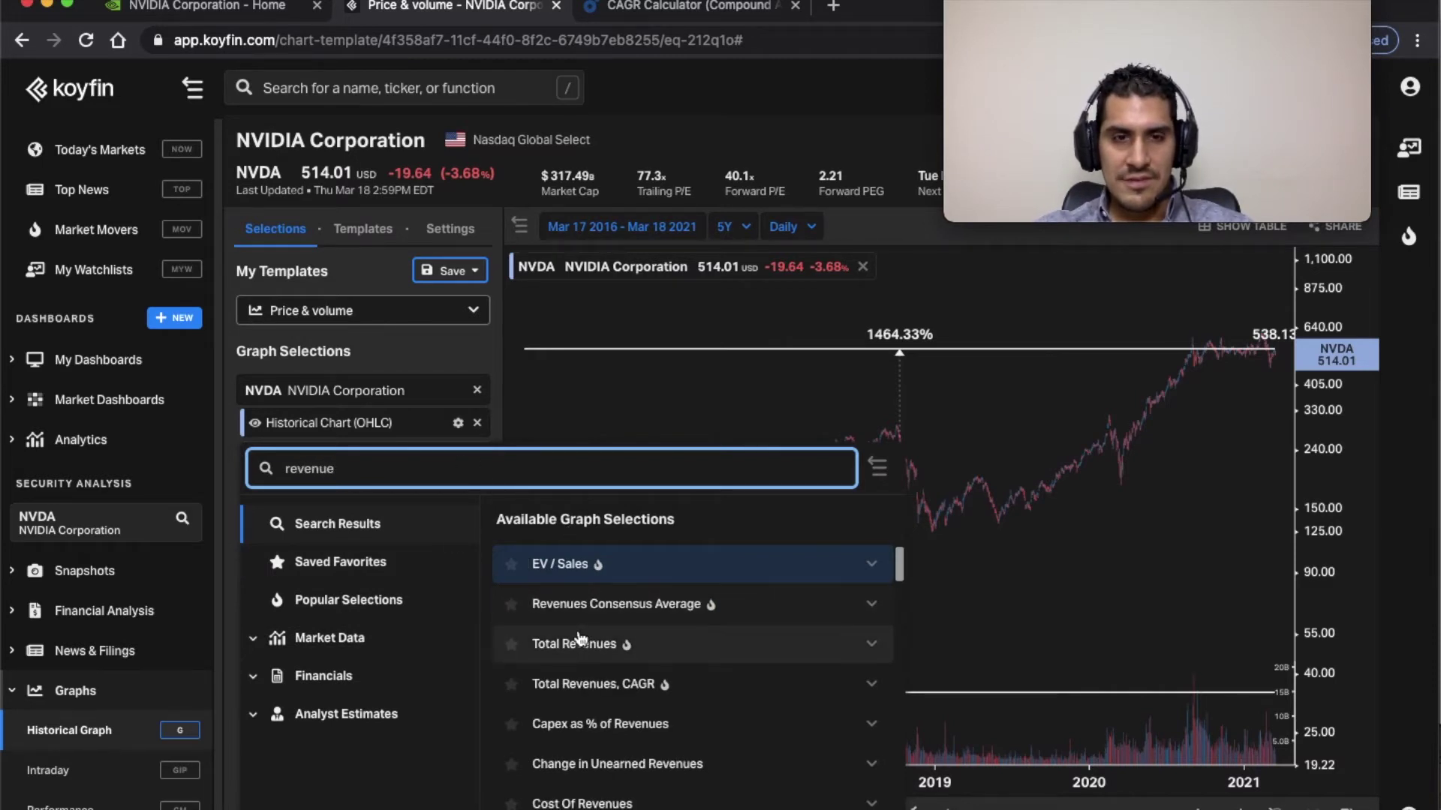
click(579, 644)
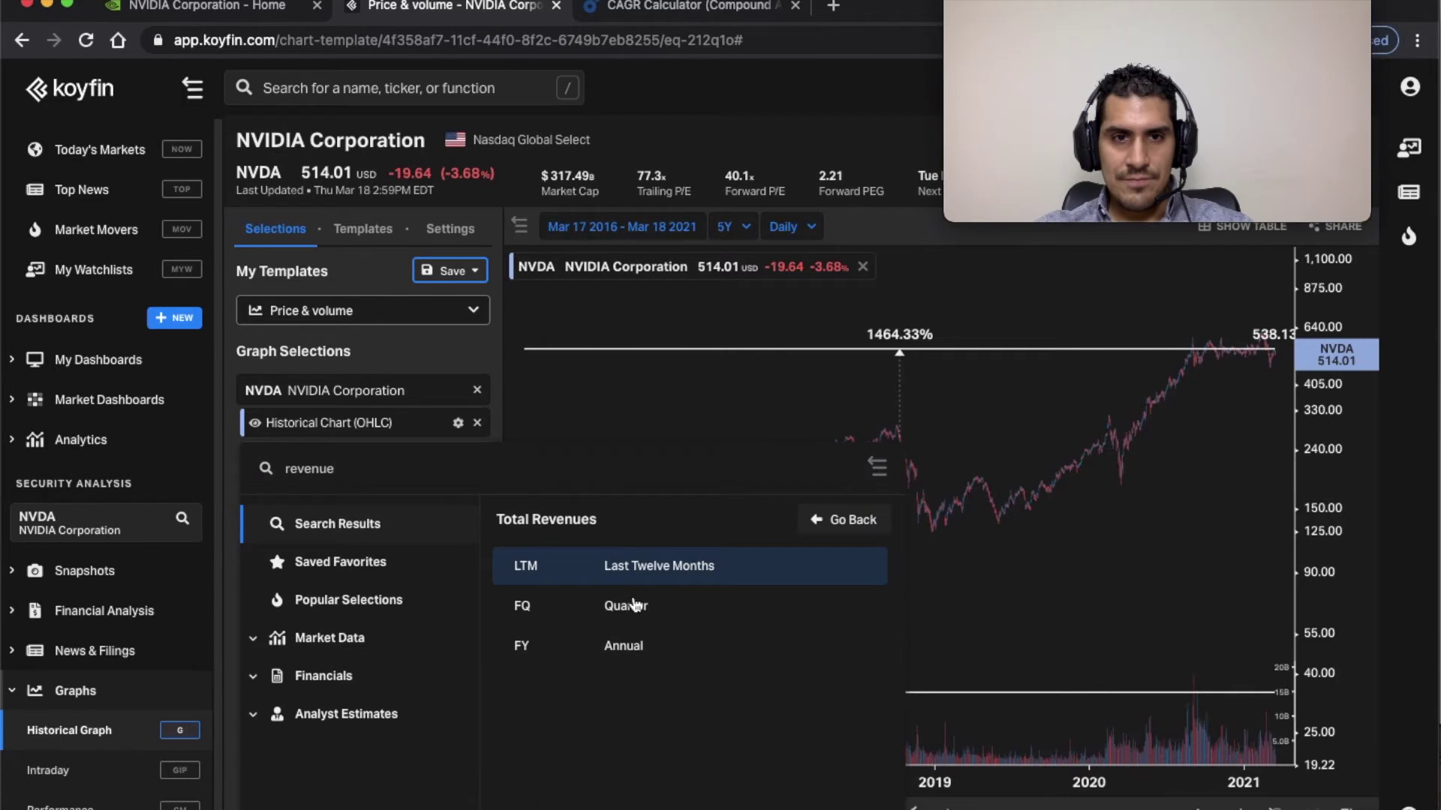
click(627, 648)
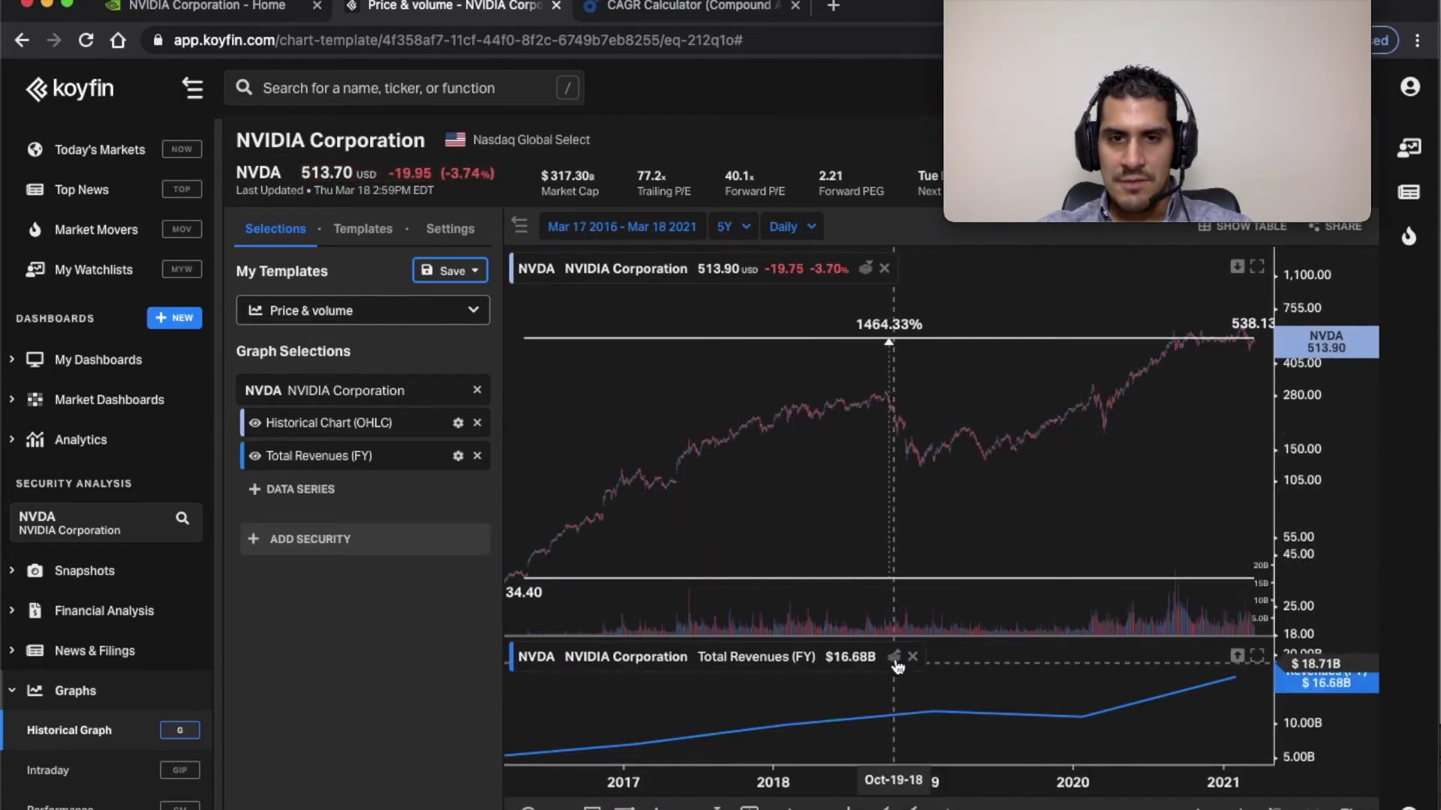
click(894, 657)
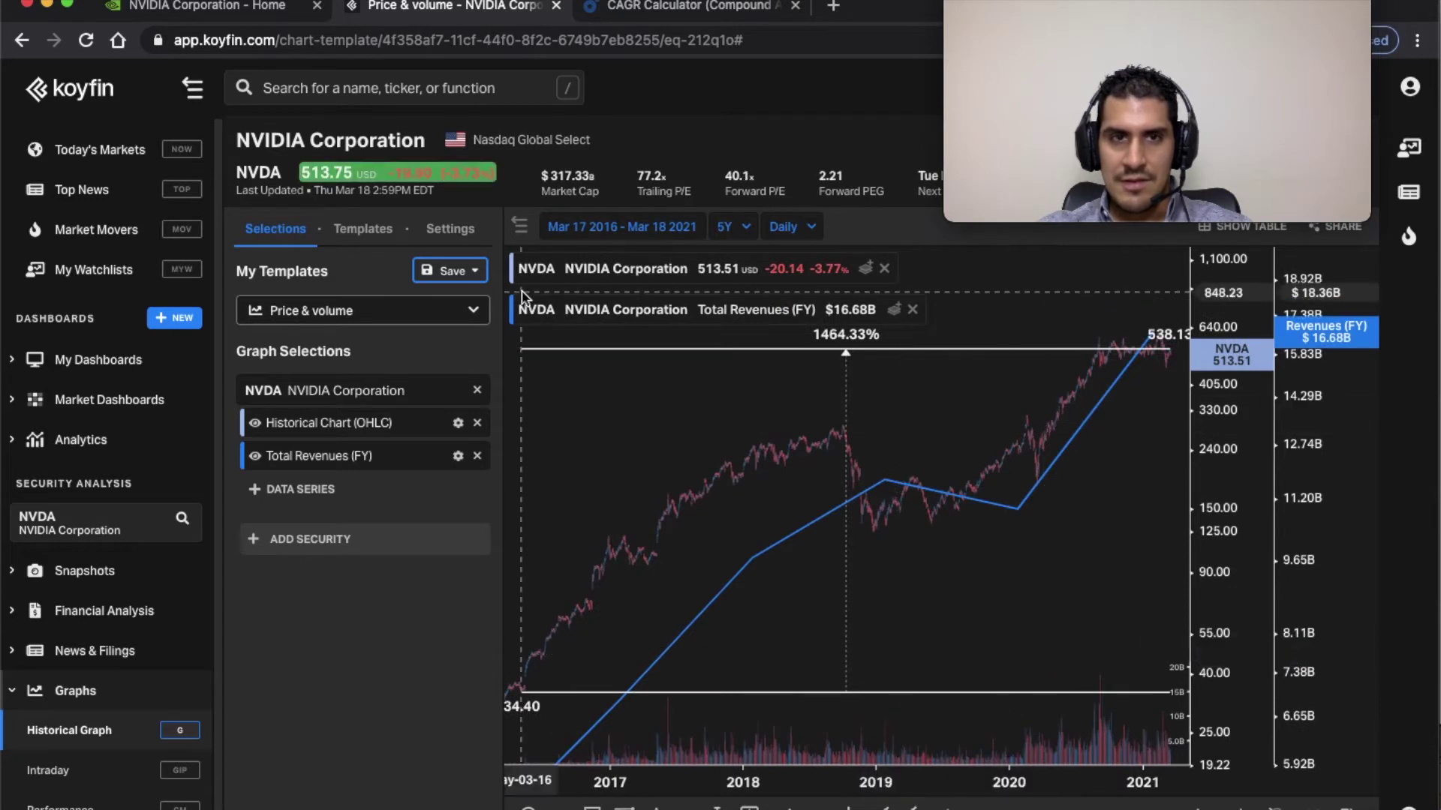
Widen the chart and bring the 'PARA QUÉ SIRVE?' slideshow back full screen
click(520, 225)
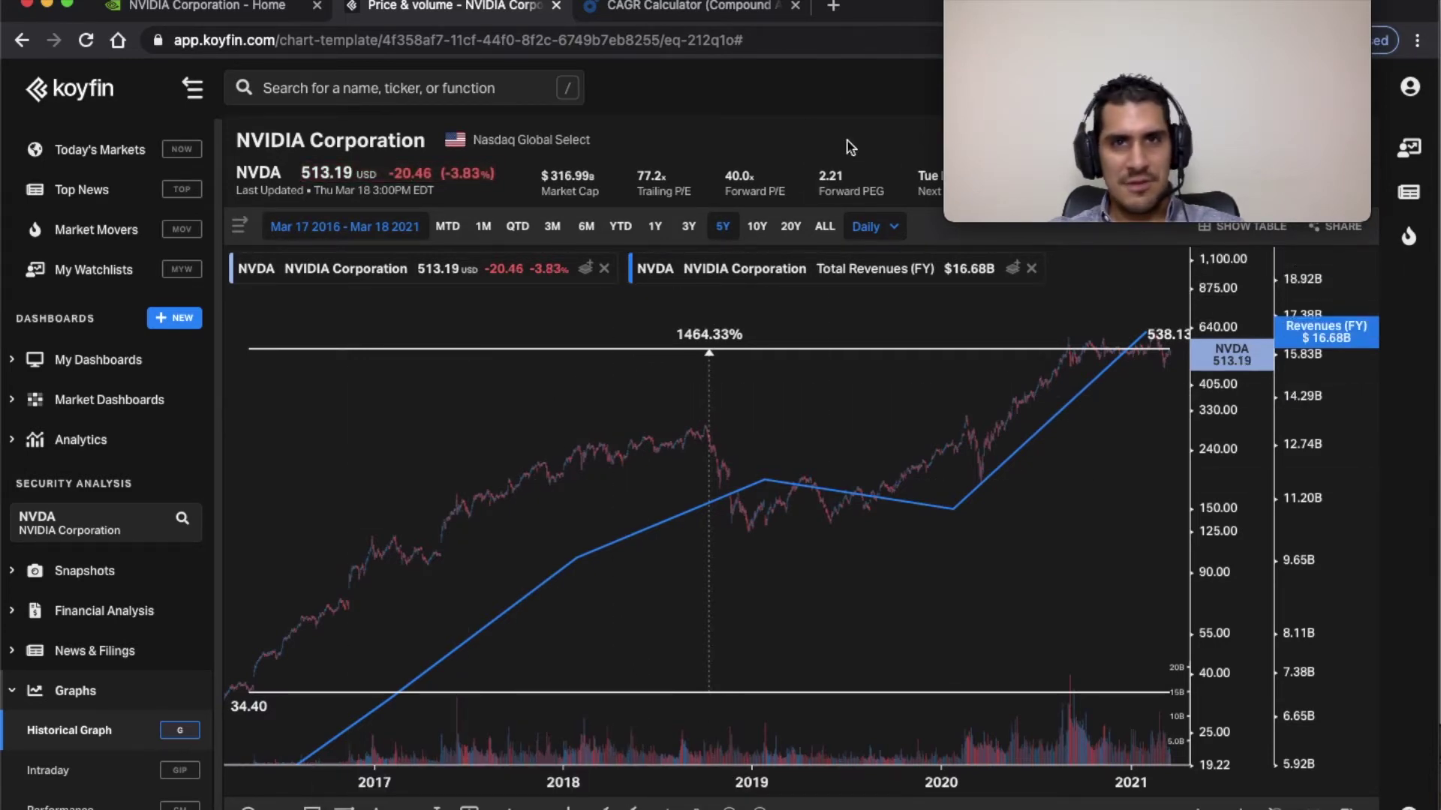
key(ctrl+Up)
click(529, 496)
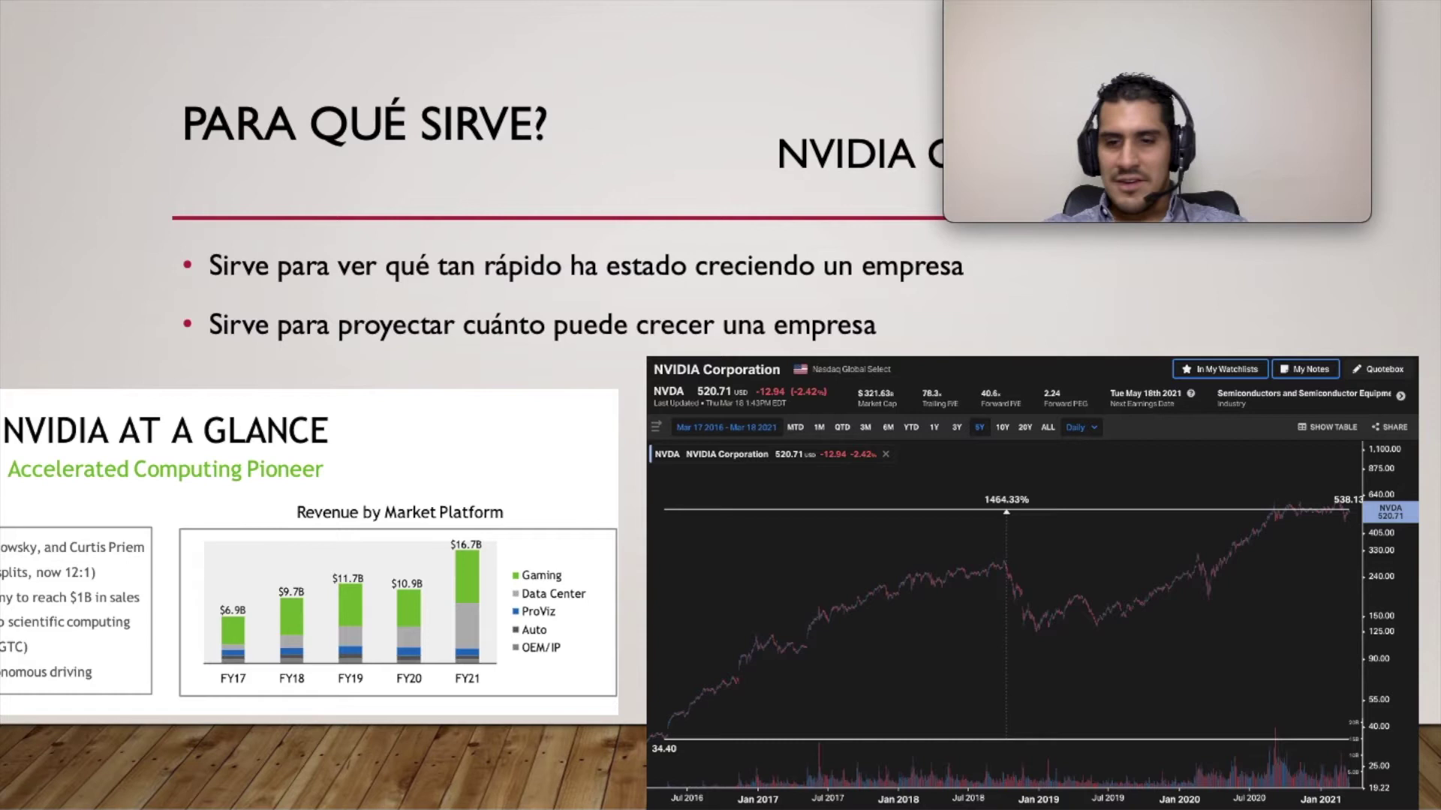
Advance to the 'CÓMO SE CALCULA?' slide deriving CAGR as the nth root of VF/VI minus 1
key(Right)
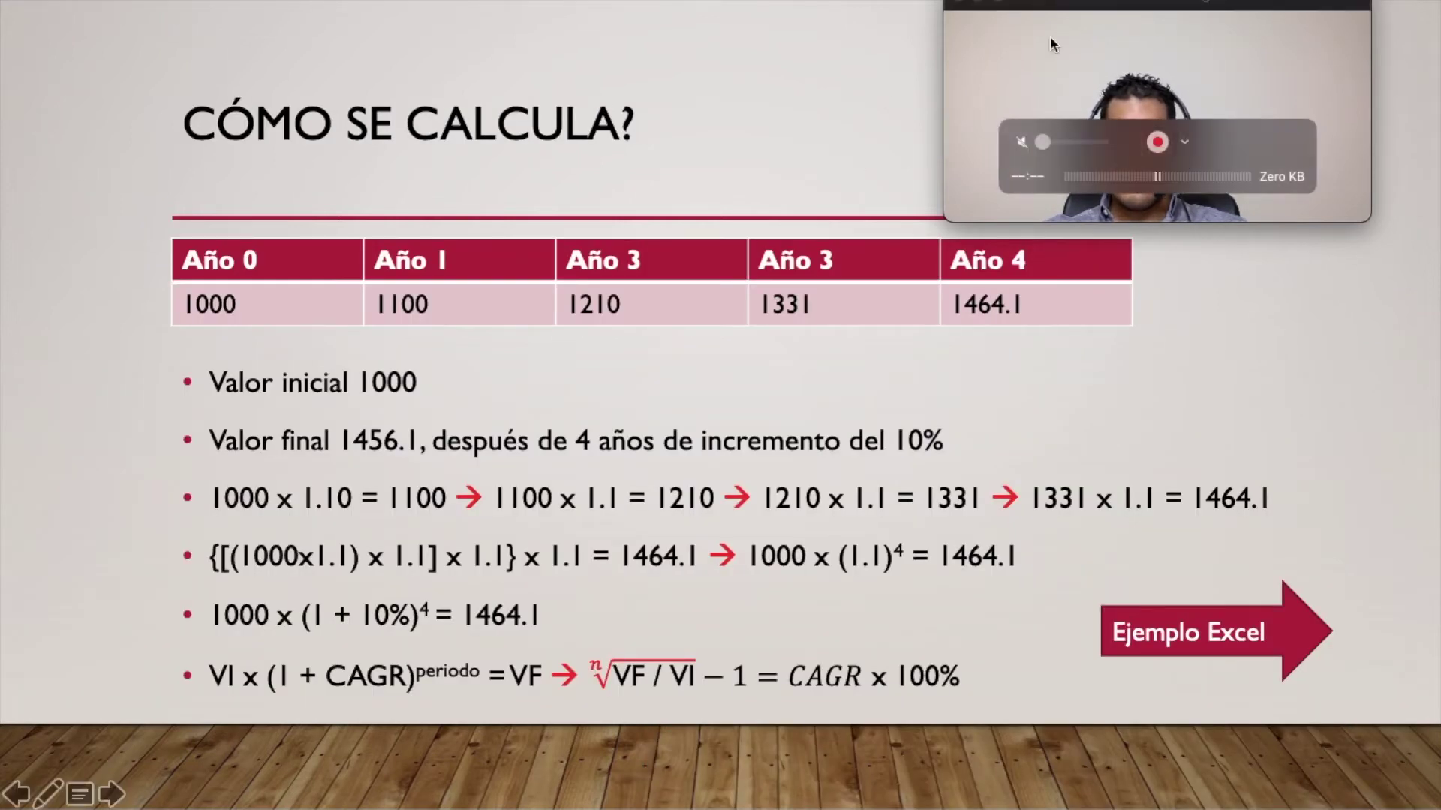
drag(1166, 3, 1226, 4)
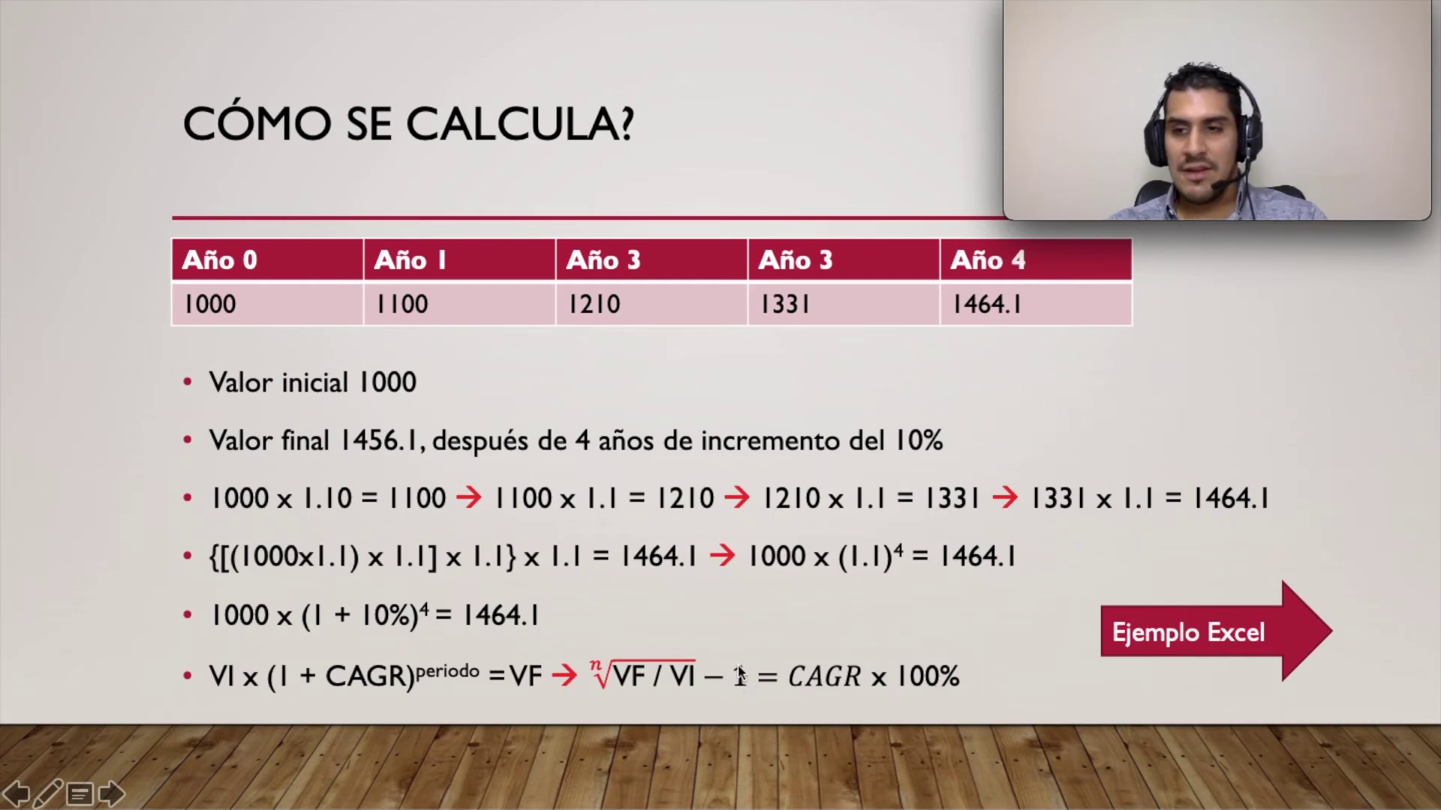
Switch to the Excel NVIDIA/Fortinet revenue sheet and delete the 24.64% value in I11
key(ctrl+Up)
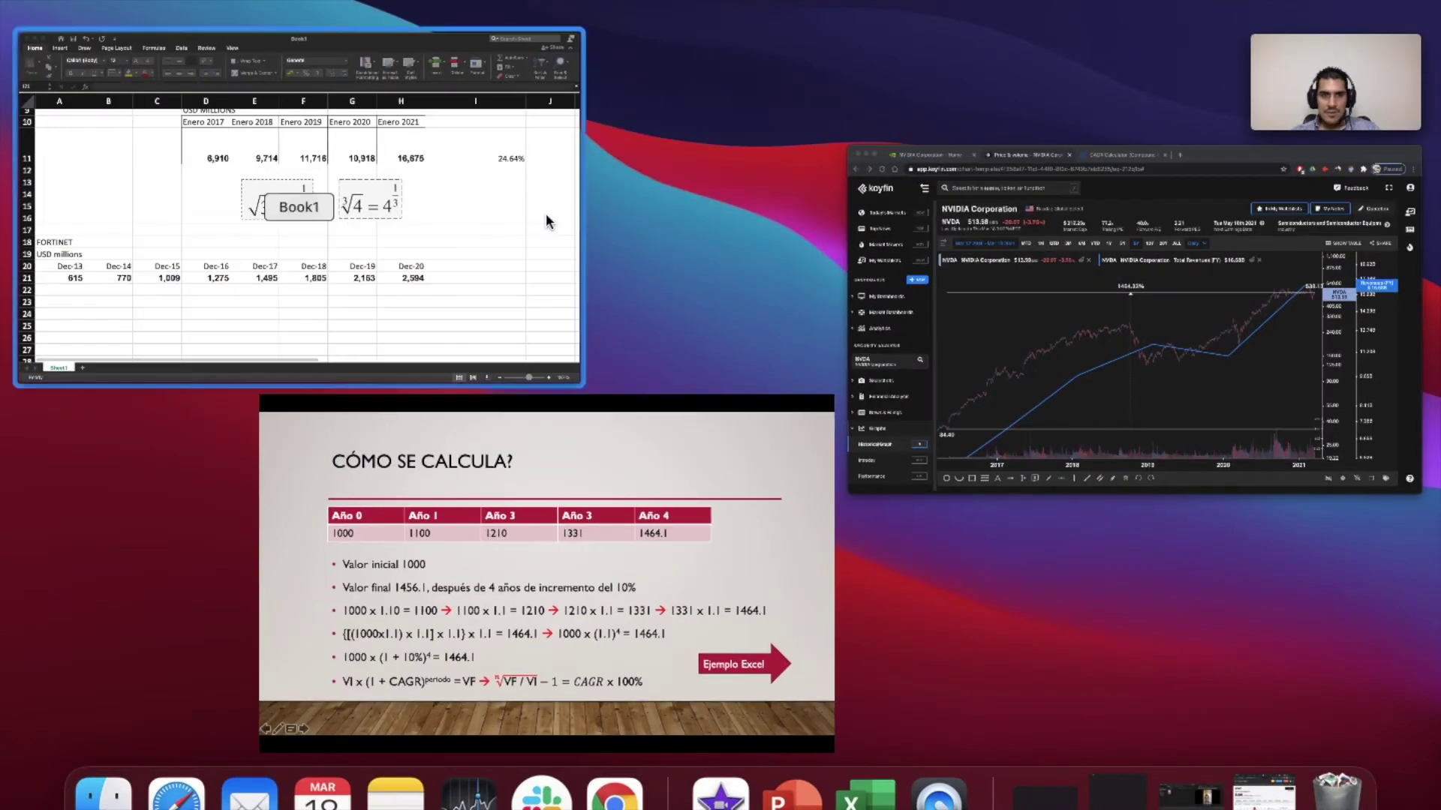
click(546, 217)
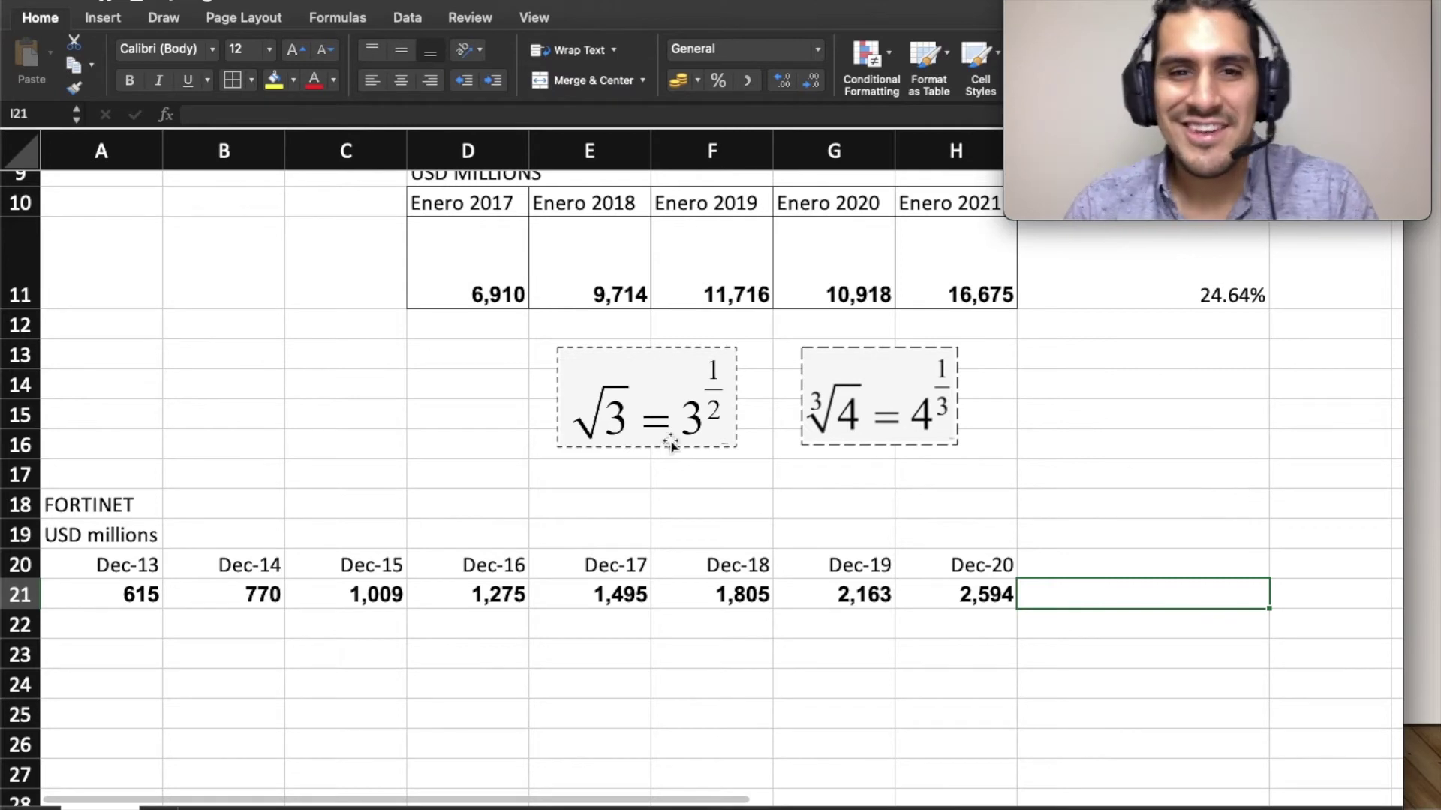
scroll(912, 435, up, 2)
scroll(926, 380, up, 1)
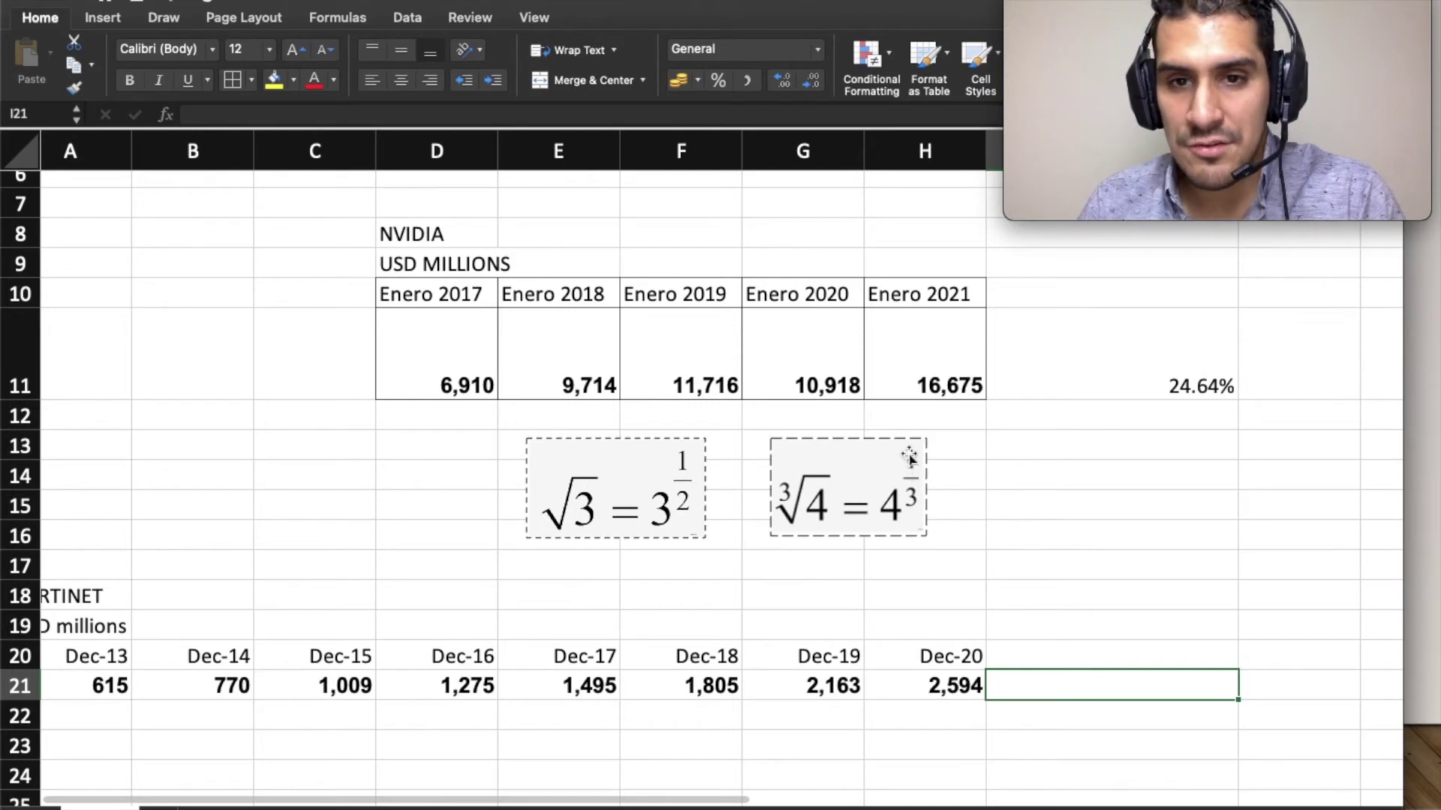
click(1106, 355)
key(Delete)
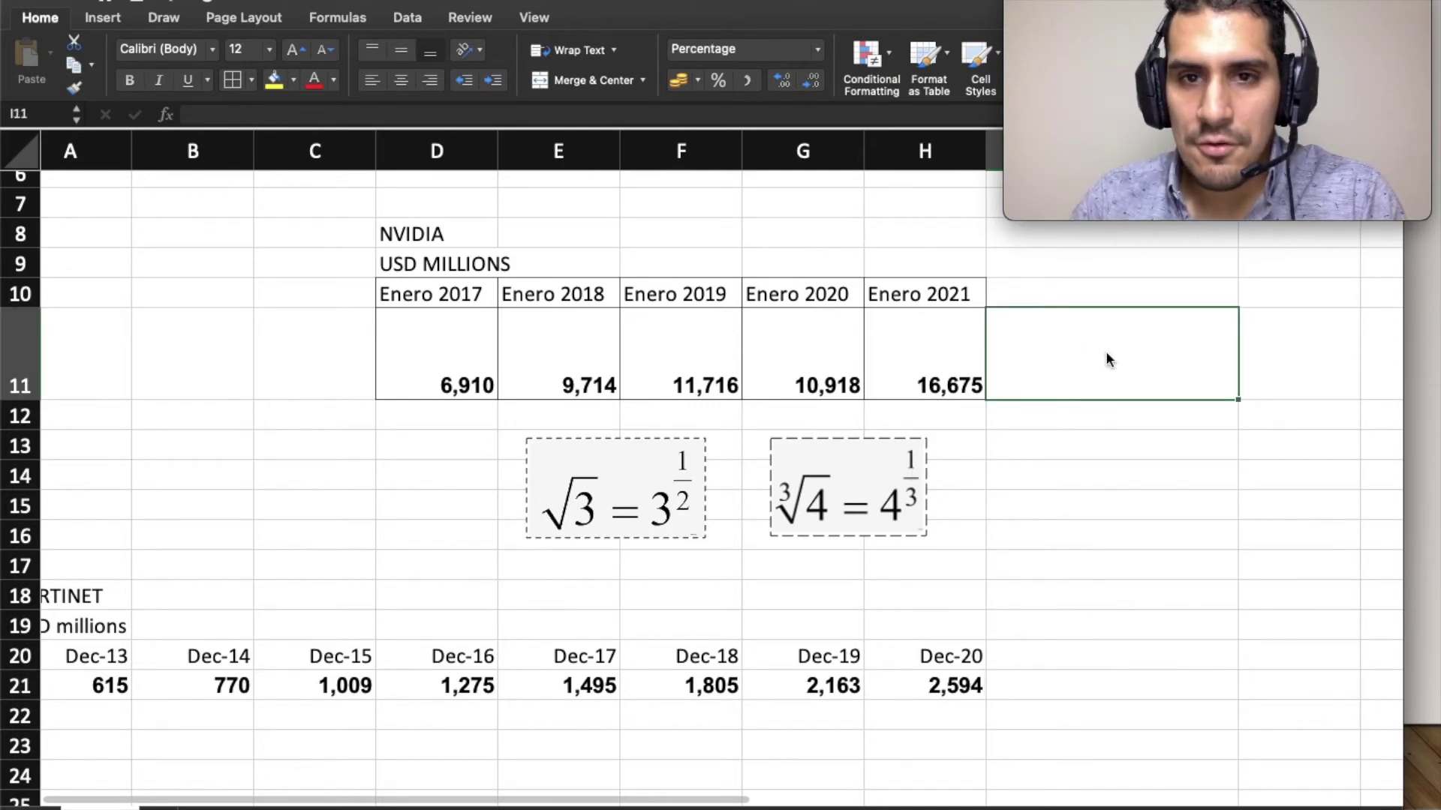
click(450, 240)
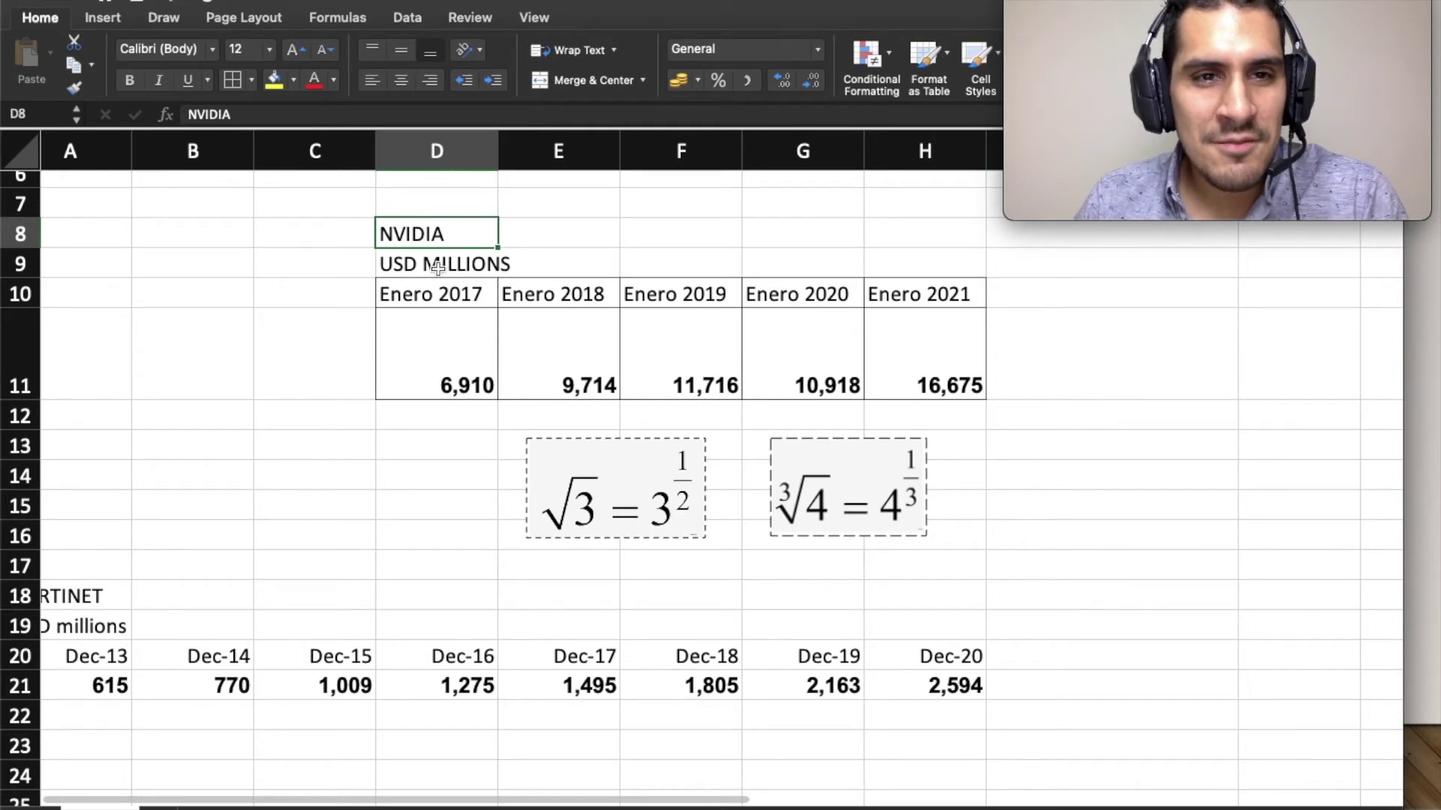
Enter =(H11/D11)^(1/4)-1 in I11 for NVIDIA's four-year CAGR from 6,910 to 16,675
click(447, 362)
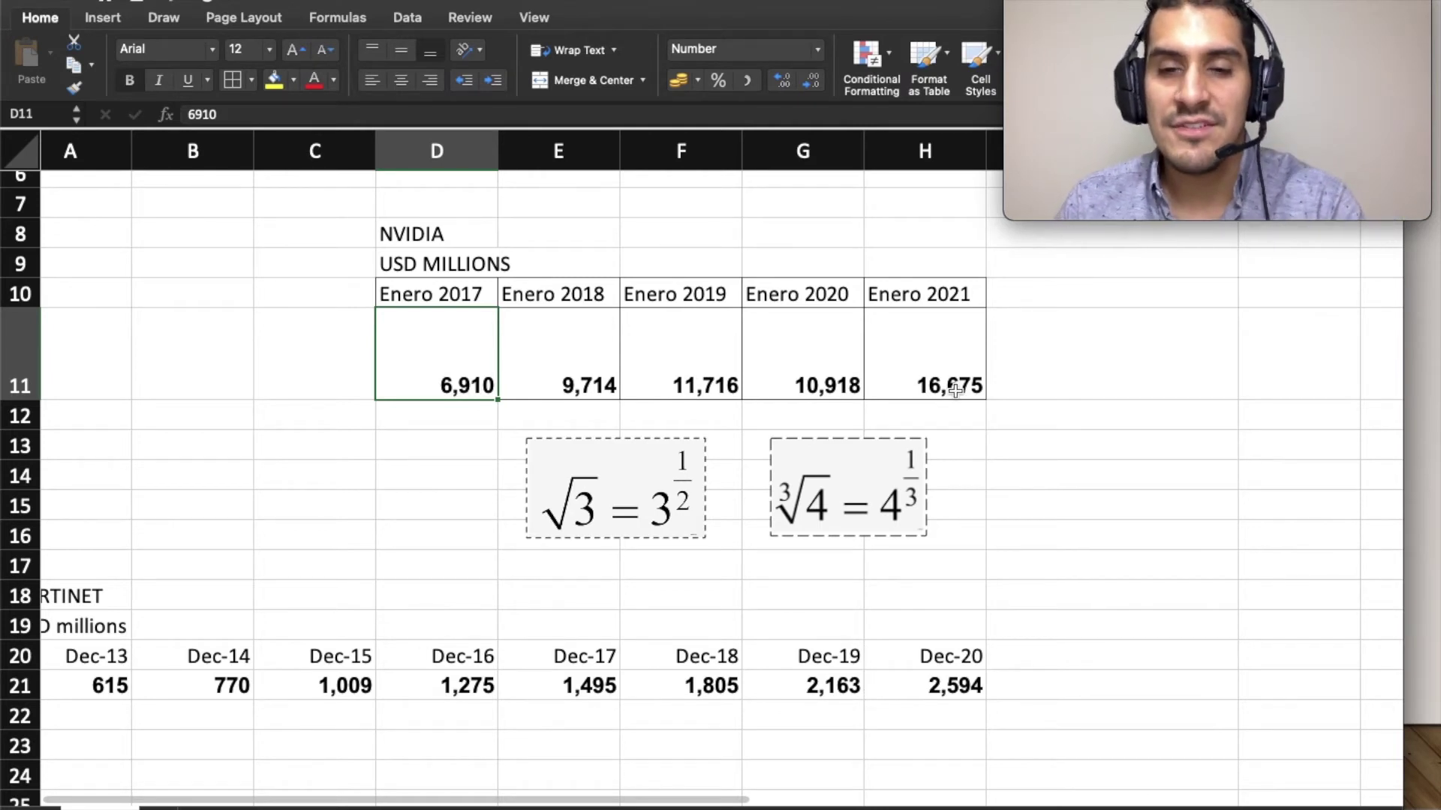
click(1112, 387)
text(=)
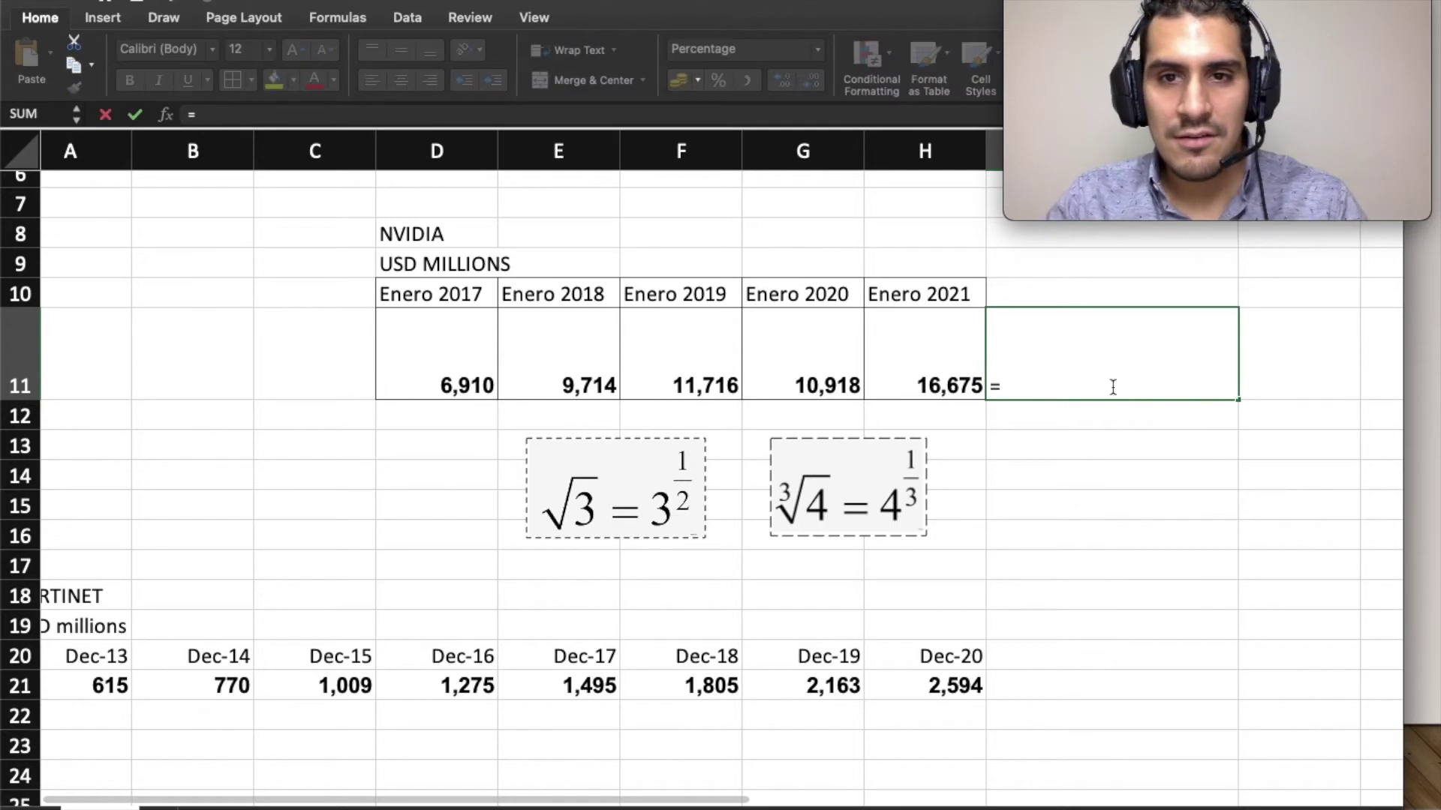
text(()
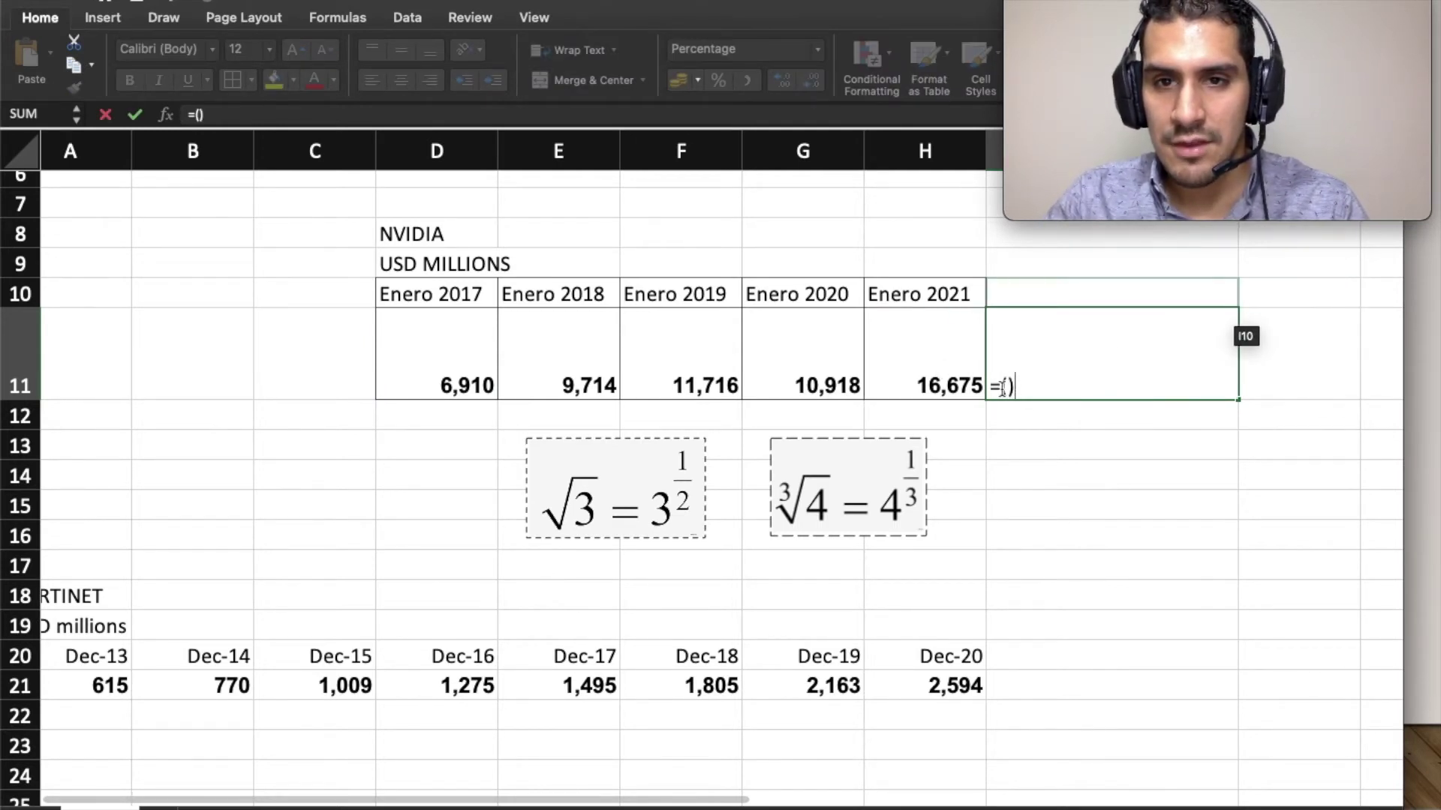
click(932, 355)
text(/)
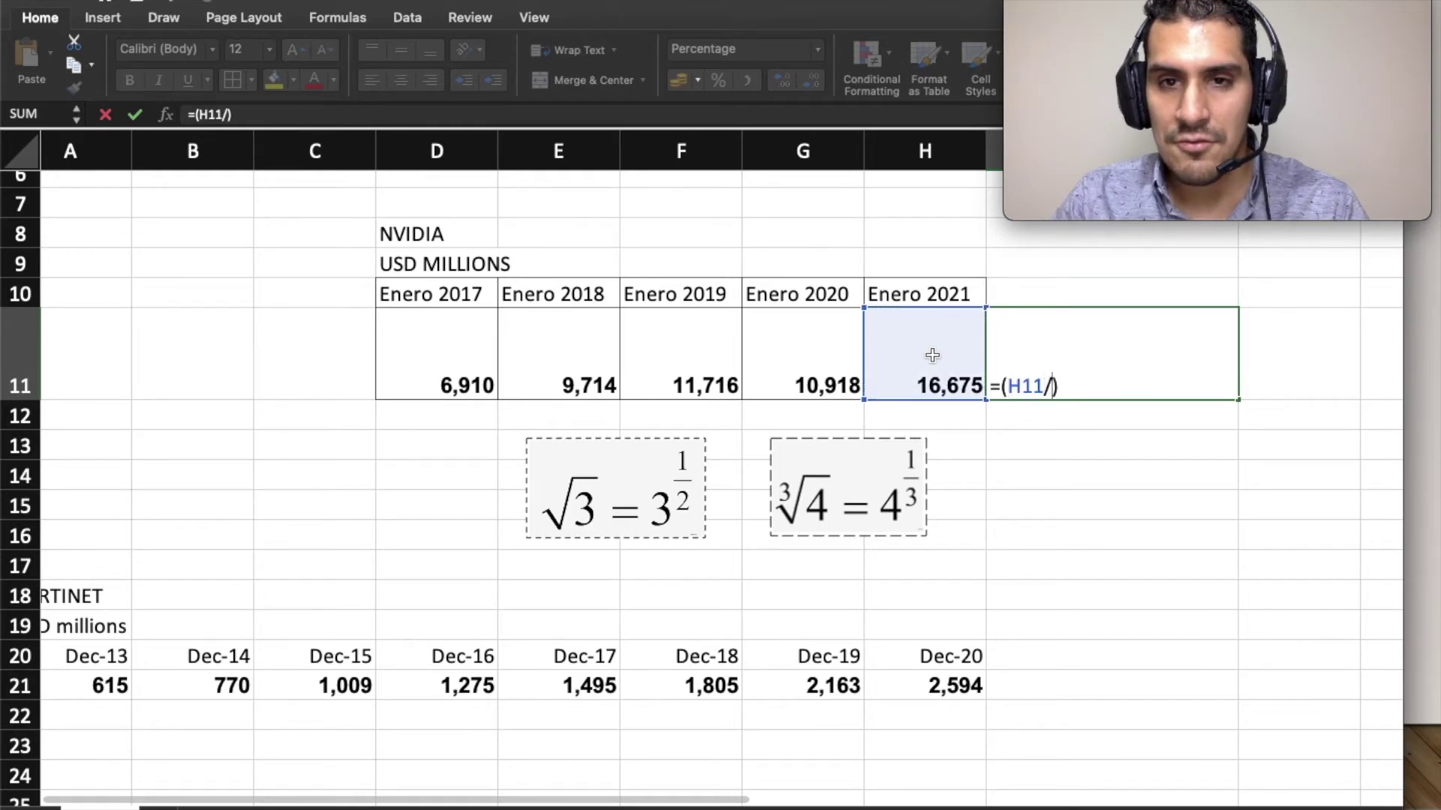
click(449, 371)
click(1125, 383)
text(^)
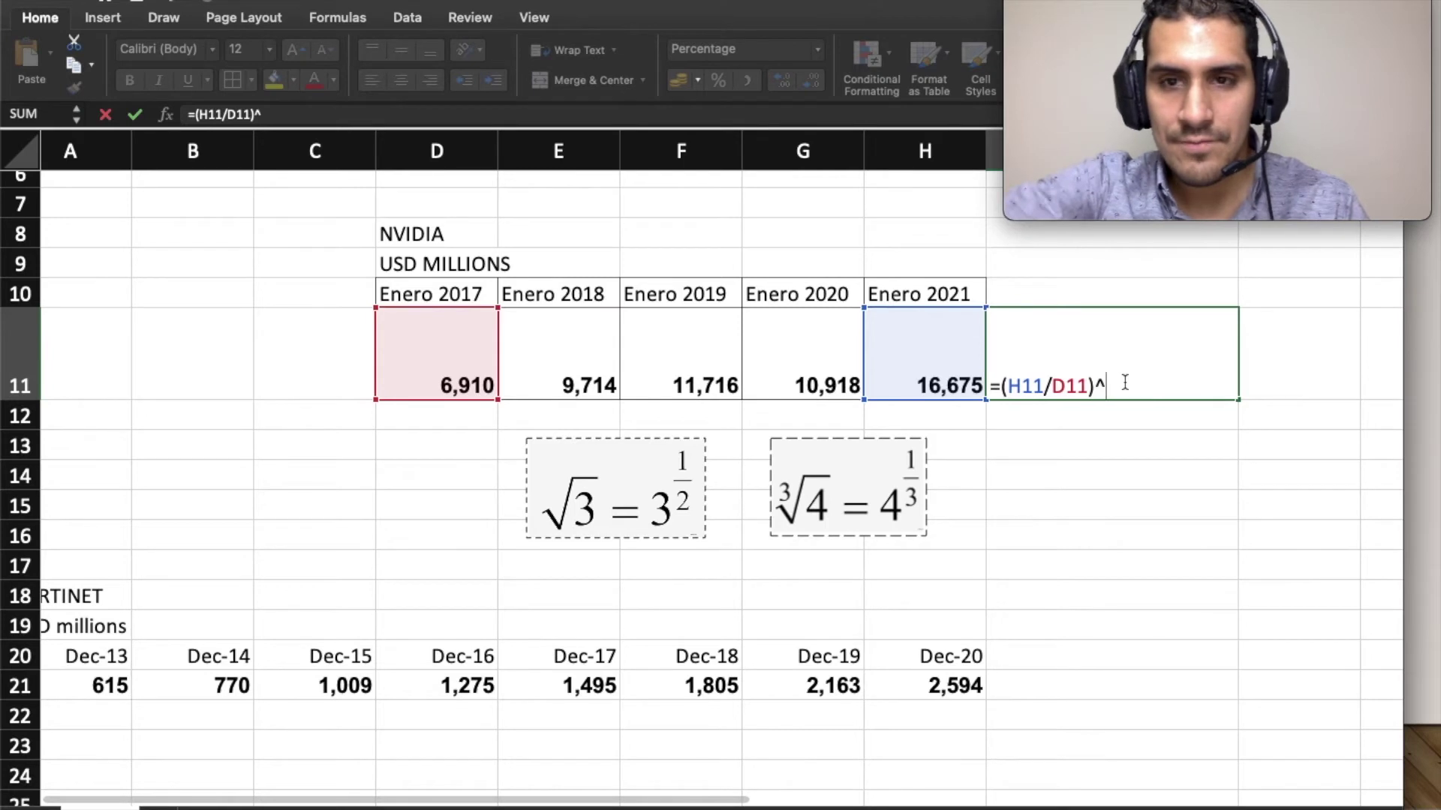
text((1)
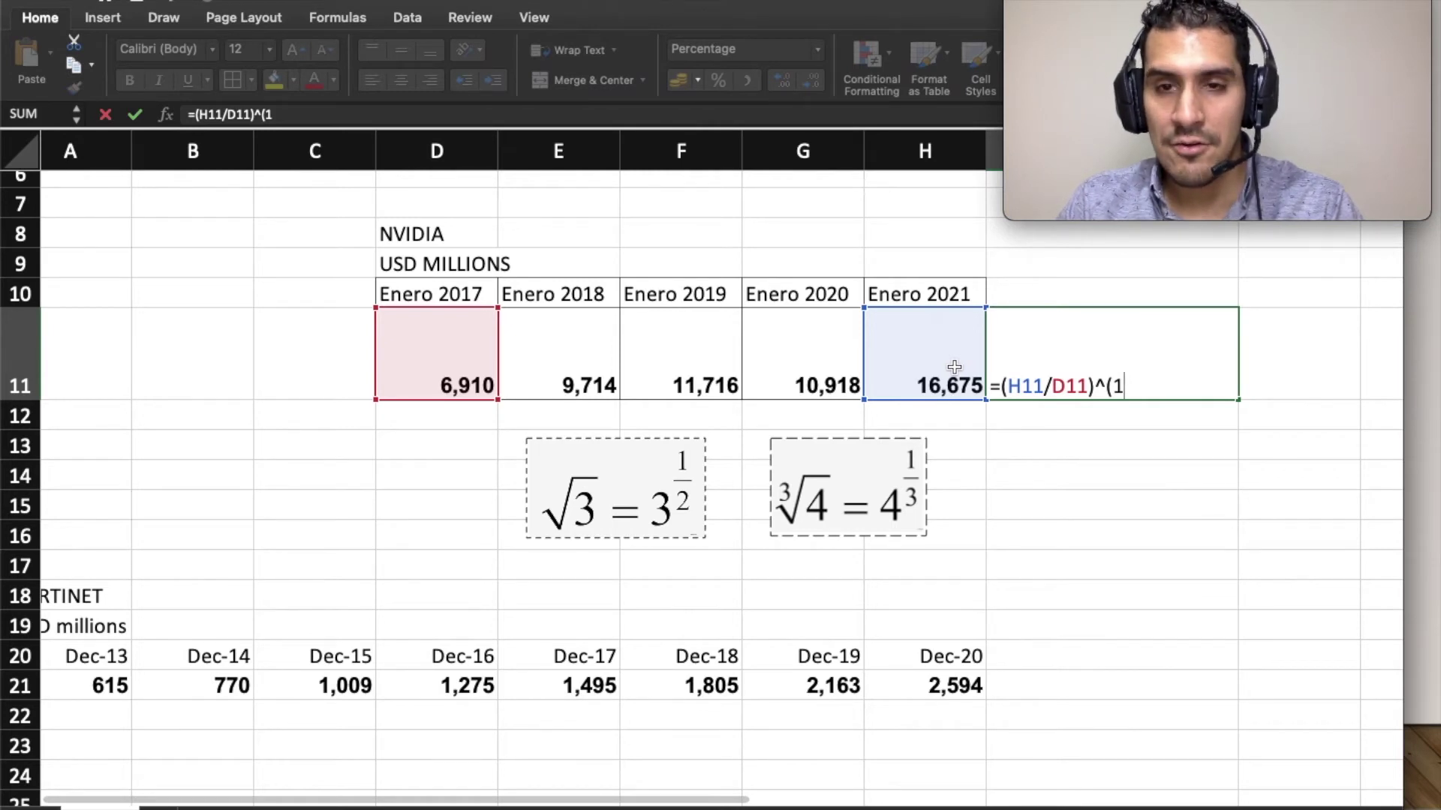
text(/4)
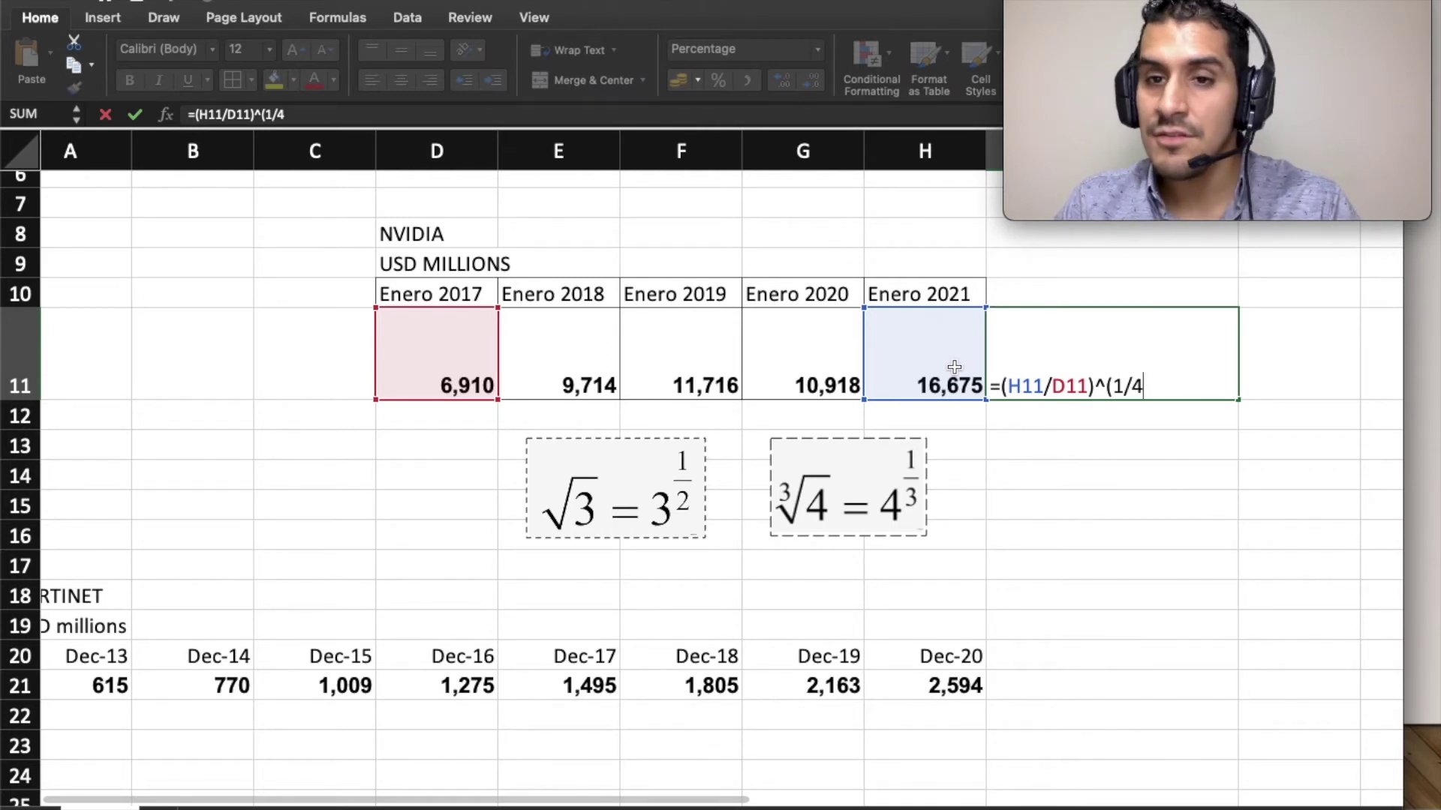
text()-1)
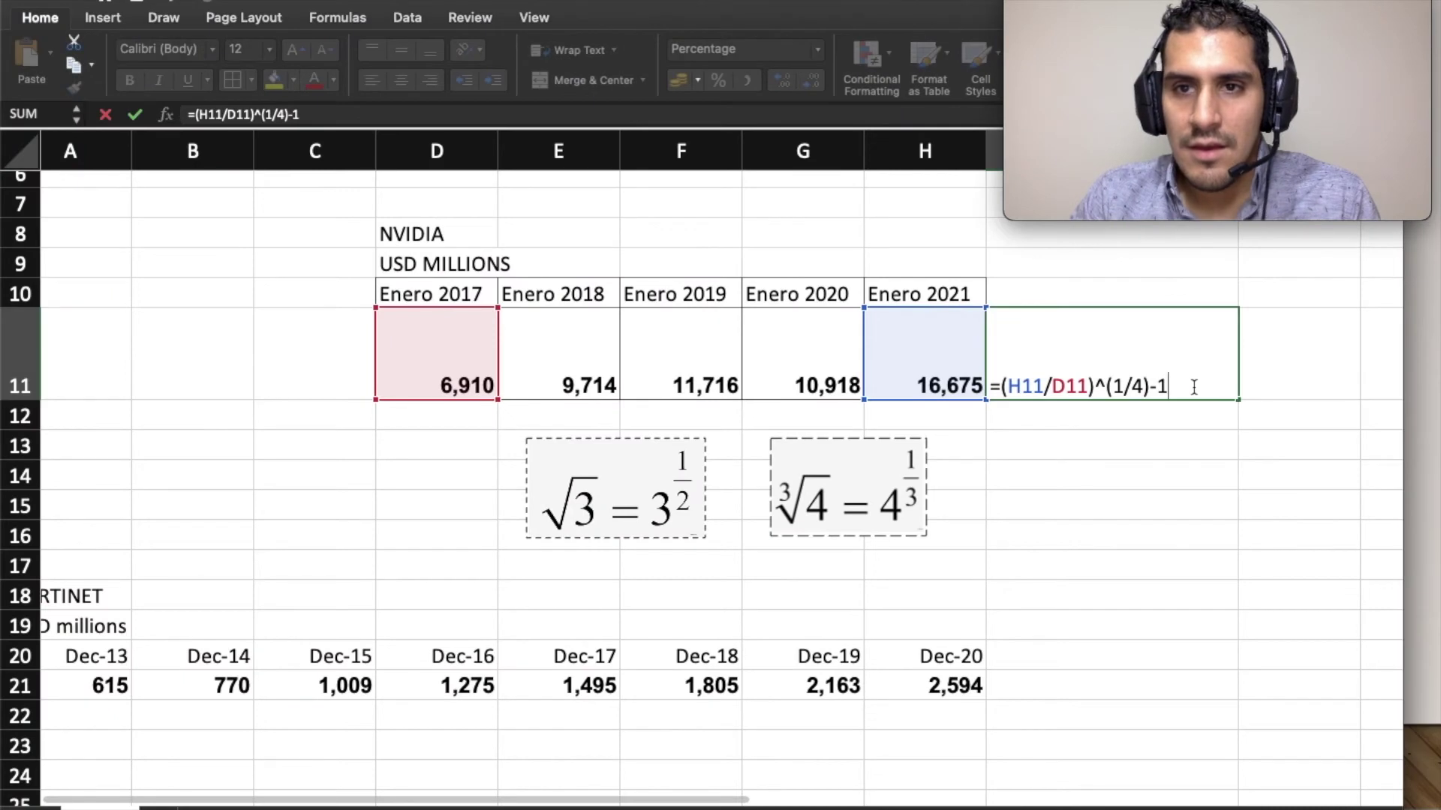
key(Return)
click(1191, 384)
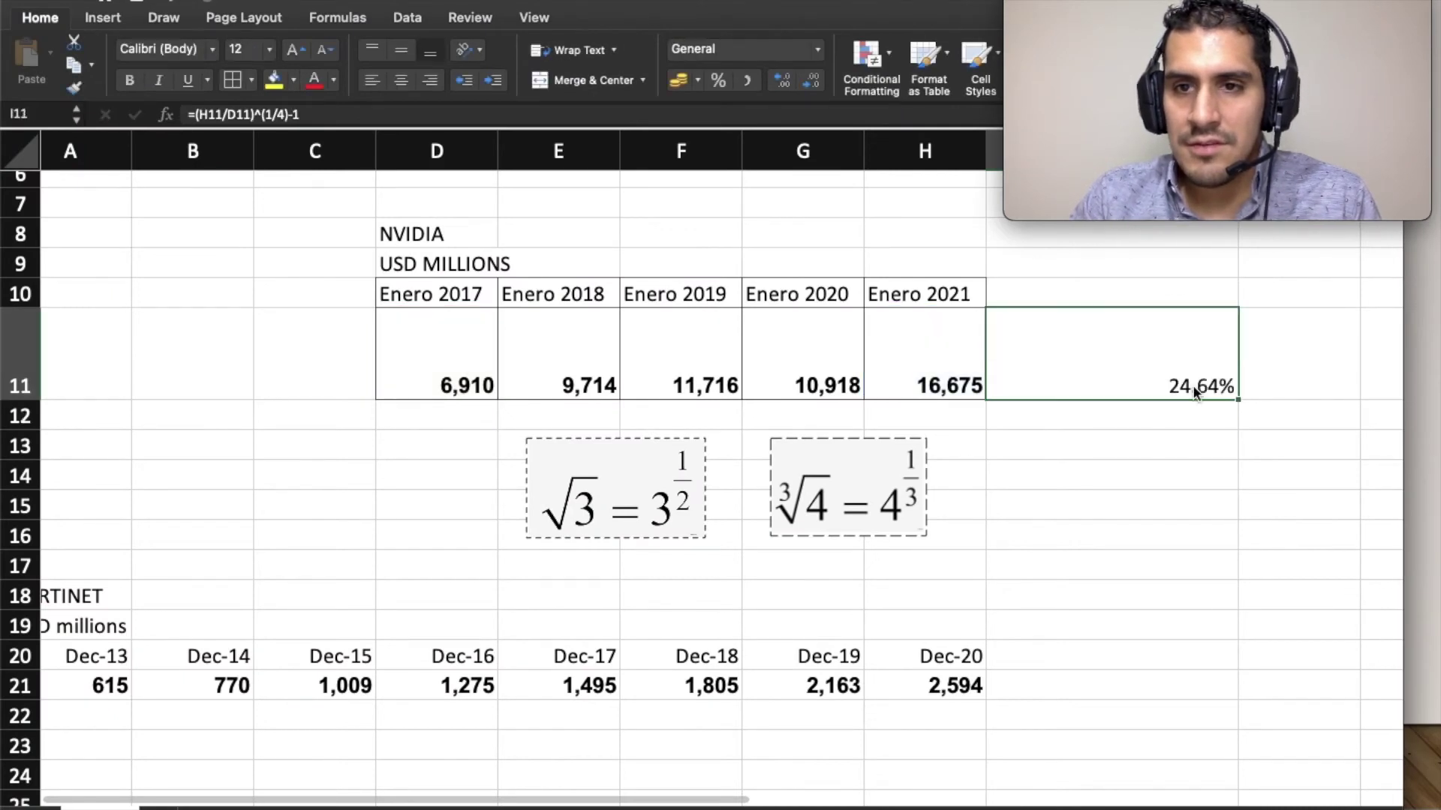
Format I11 as a percentage with two decimals, showing 24.64%
click(817, 51)
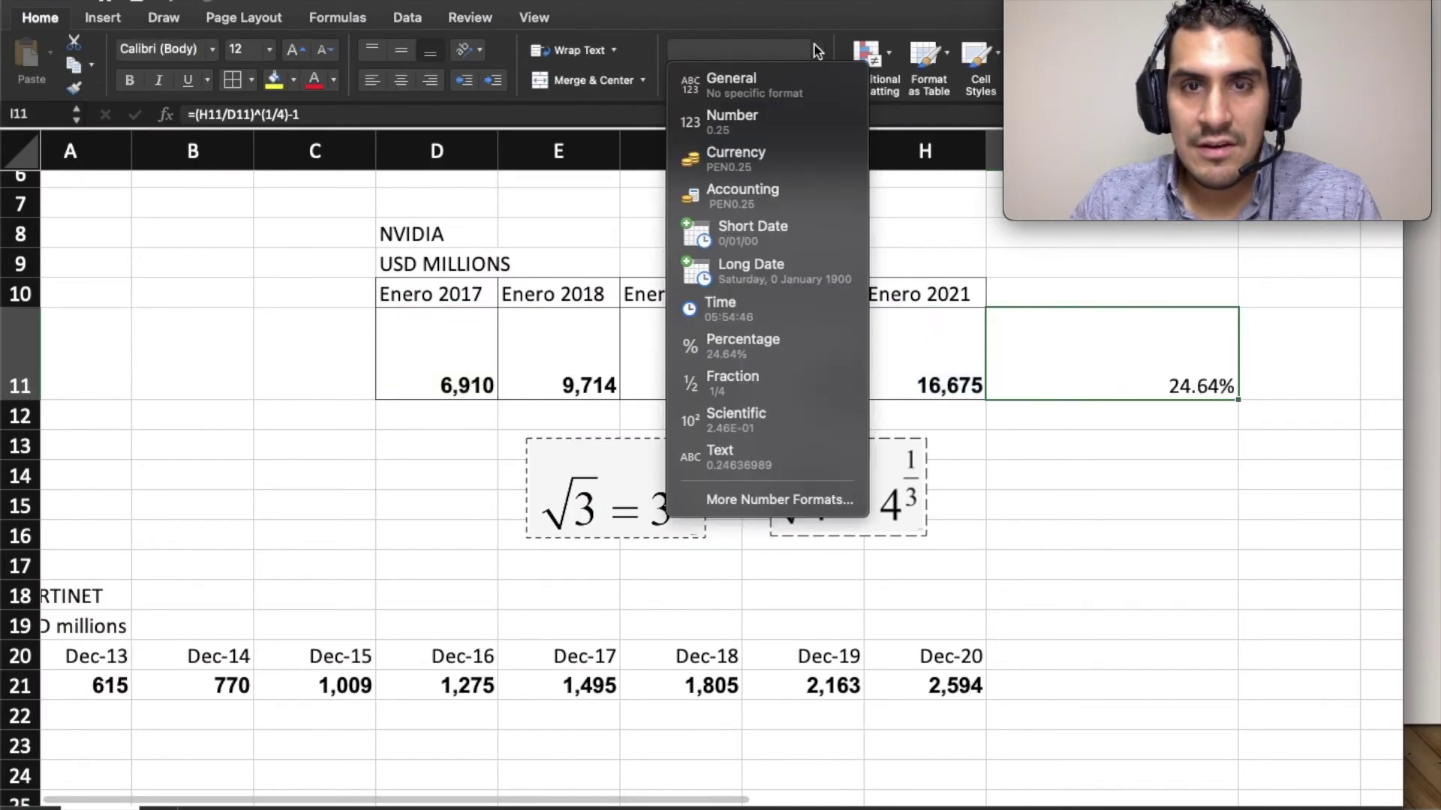
click(773, 79)
click(1179, 442)
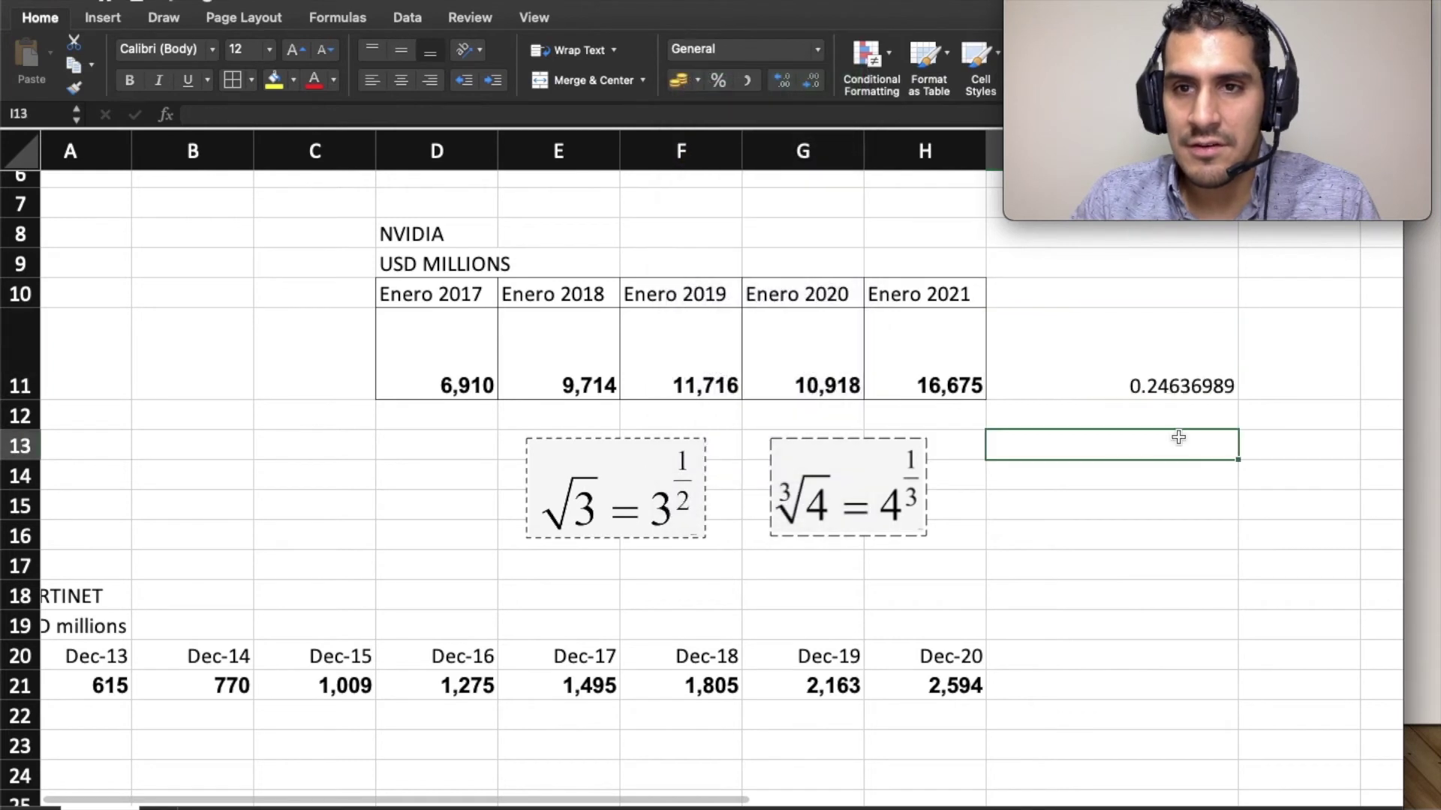
click(1188, 383)
click(718, 79)
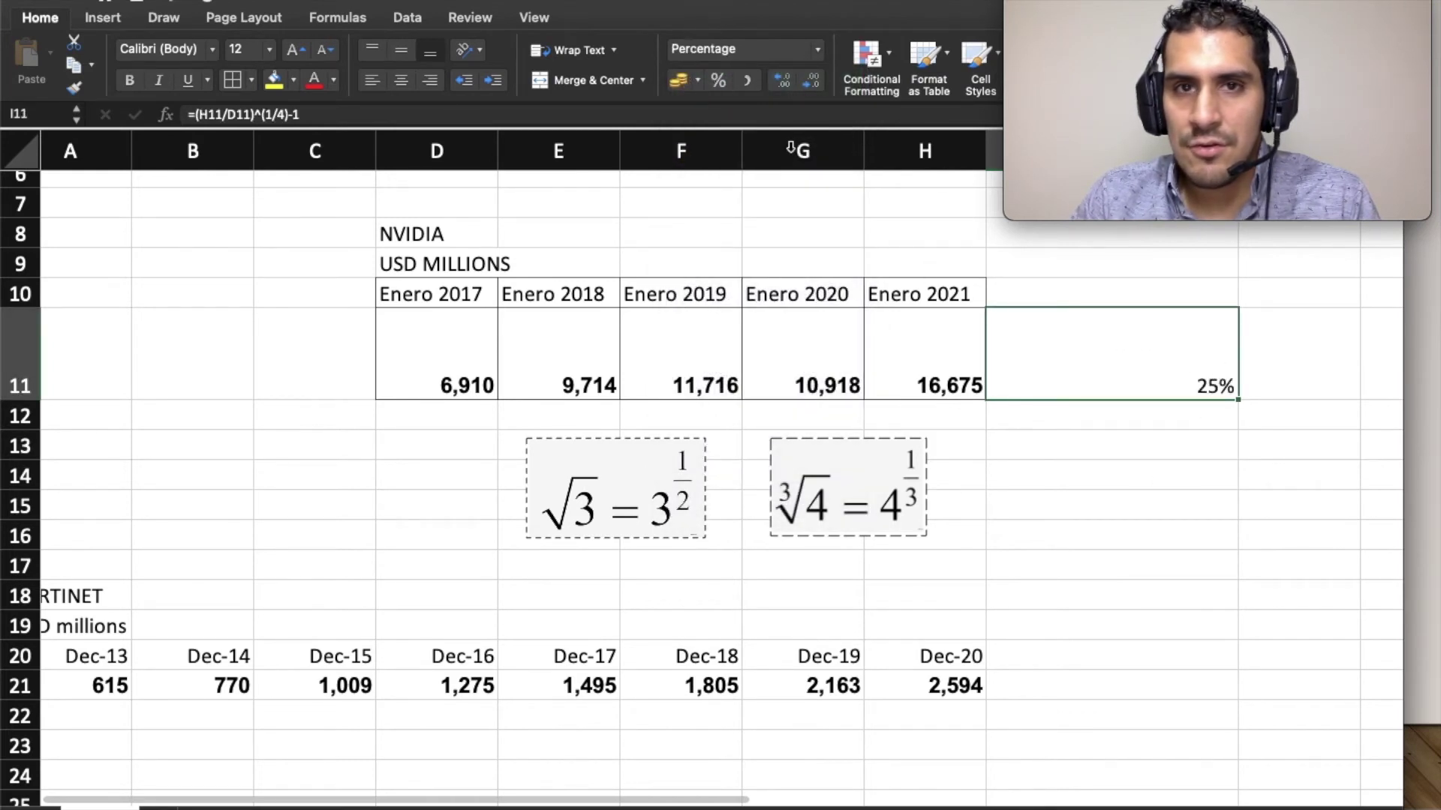
click(781, 85)
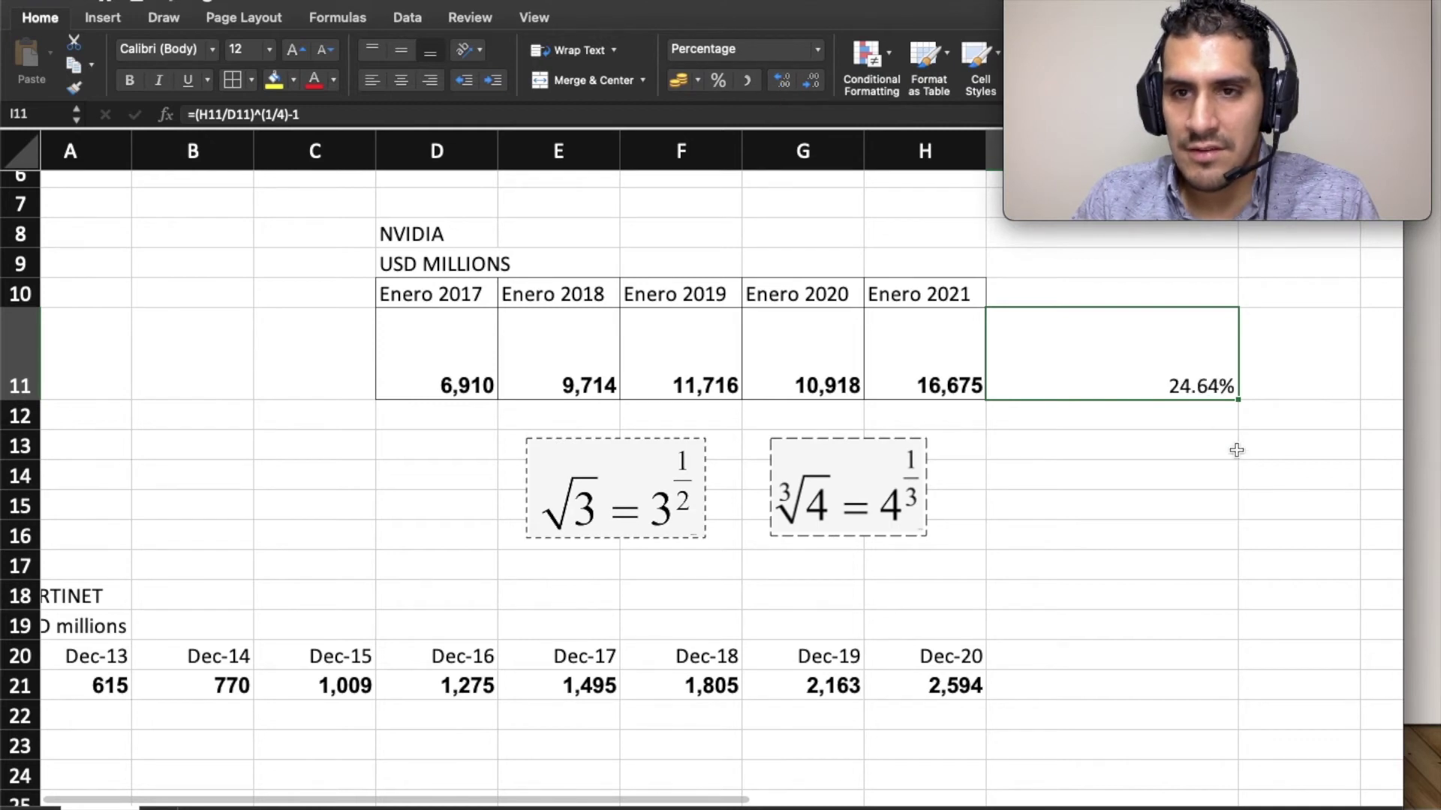
click(1261, 486)
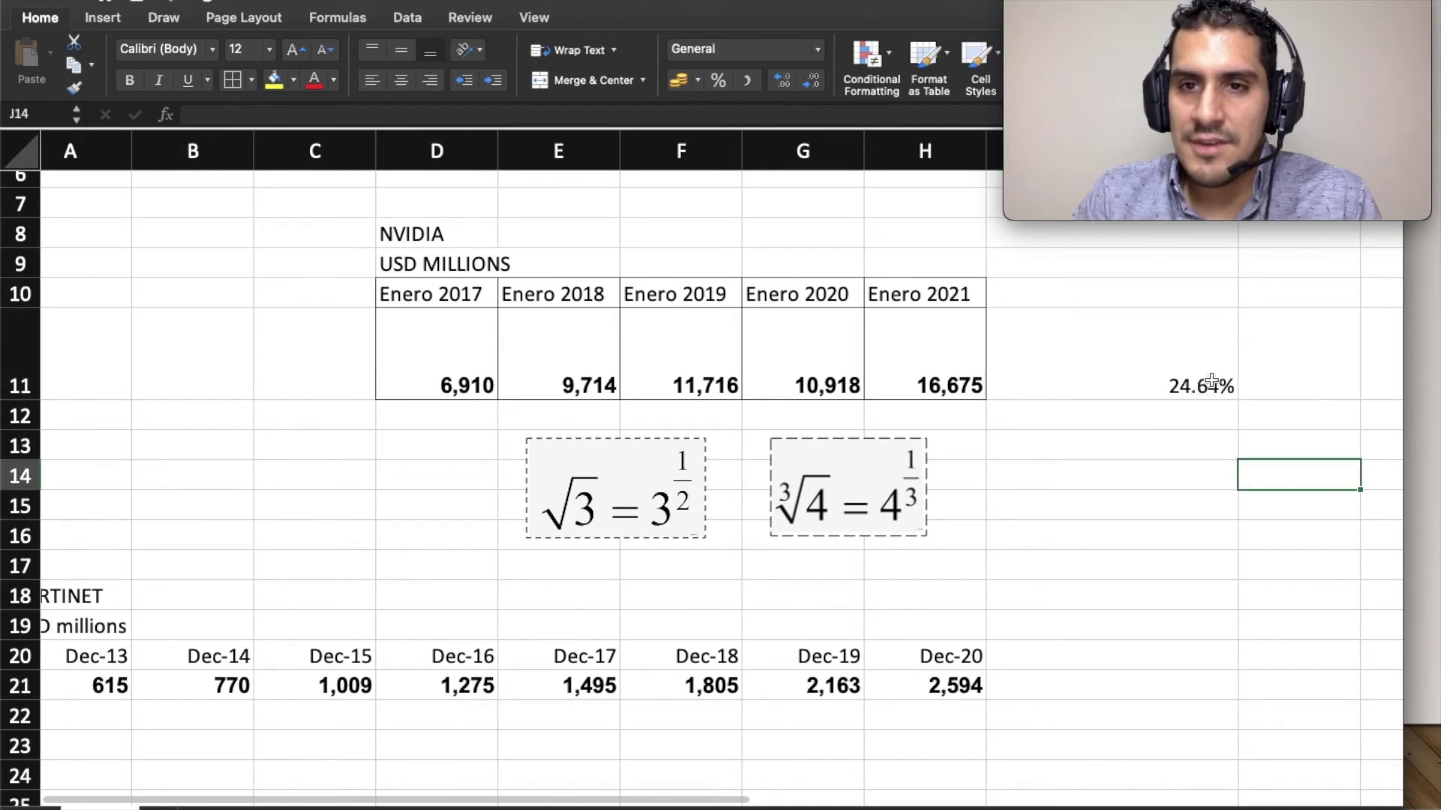
Label I10 'CAGR %' and return to the full-screen PowerPoint slideshow
click(1140, 304)
text(C)
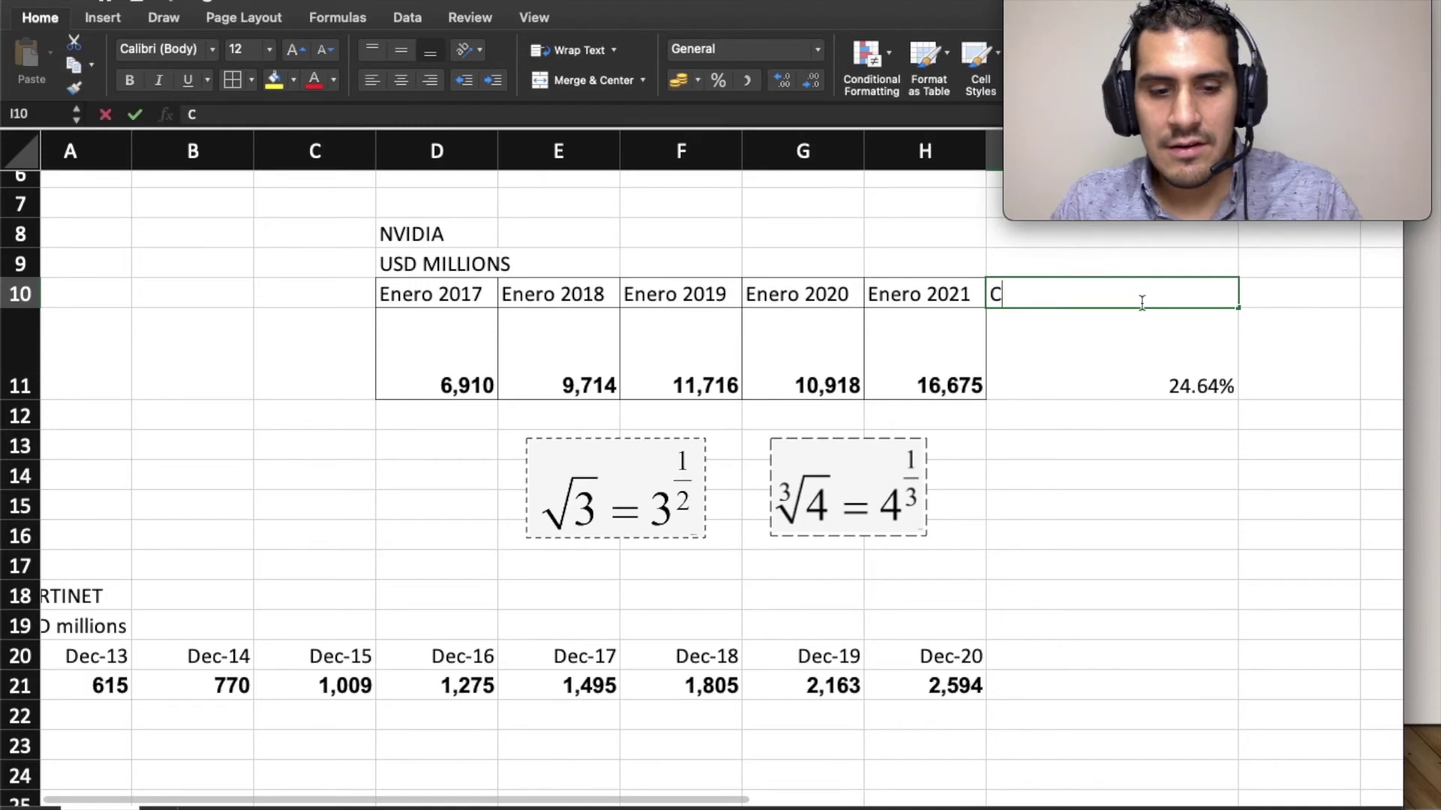
text(AGR %)
key(Return)
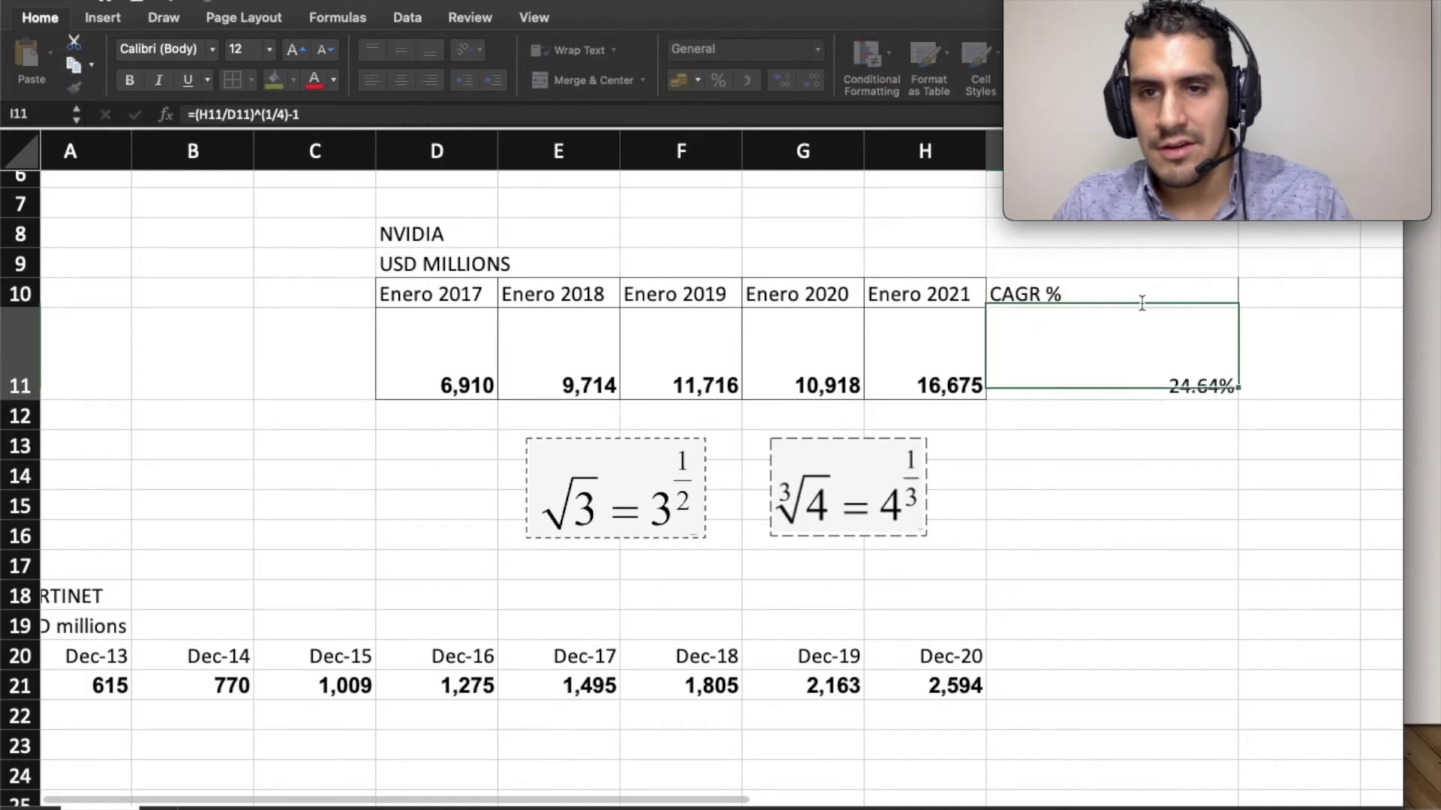
key(ctrl+Up)
click(537, 552)
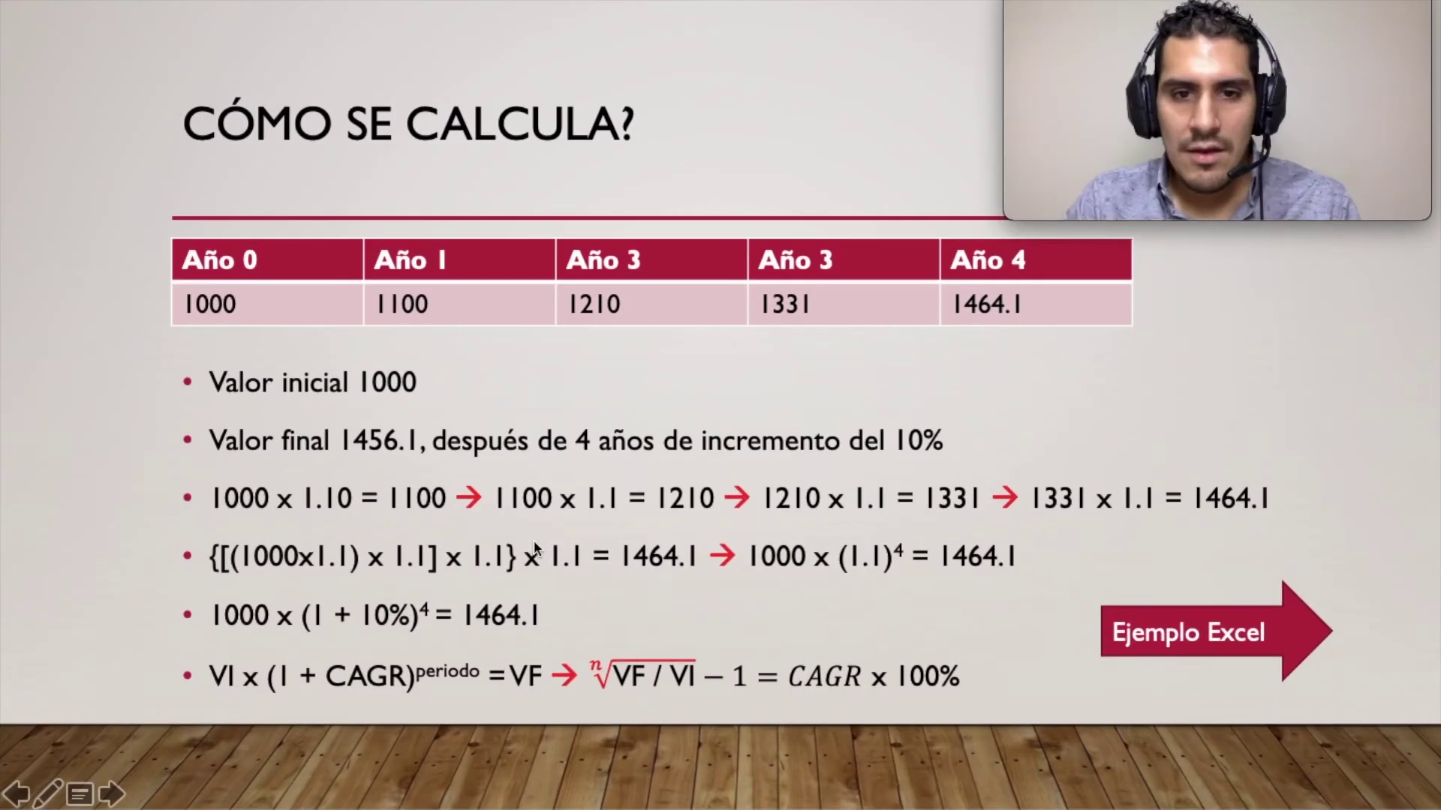
Go back to the Calculadora online slide and follow its omnicalculator.com/finance/cagr link
key(Right)
key(Right)
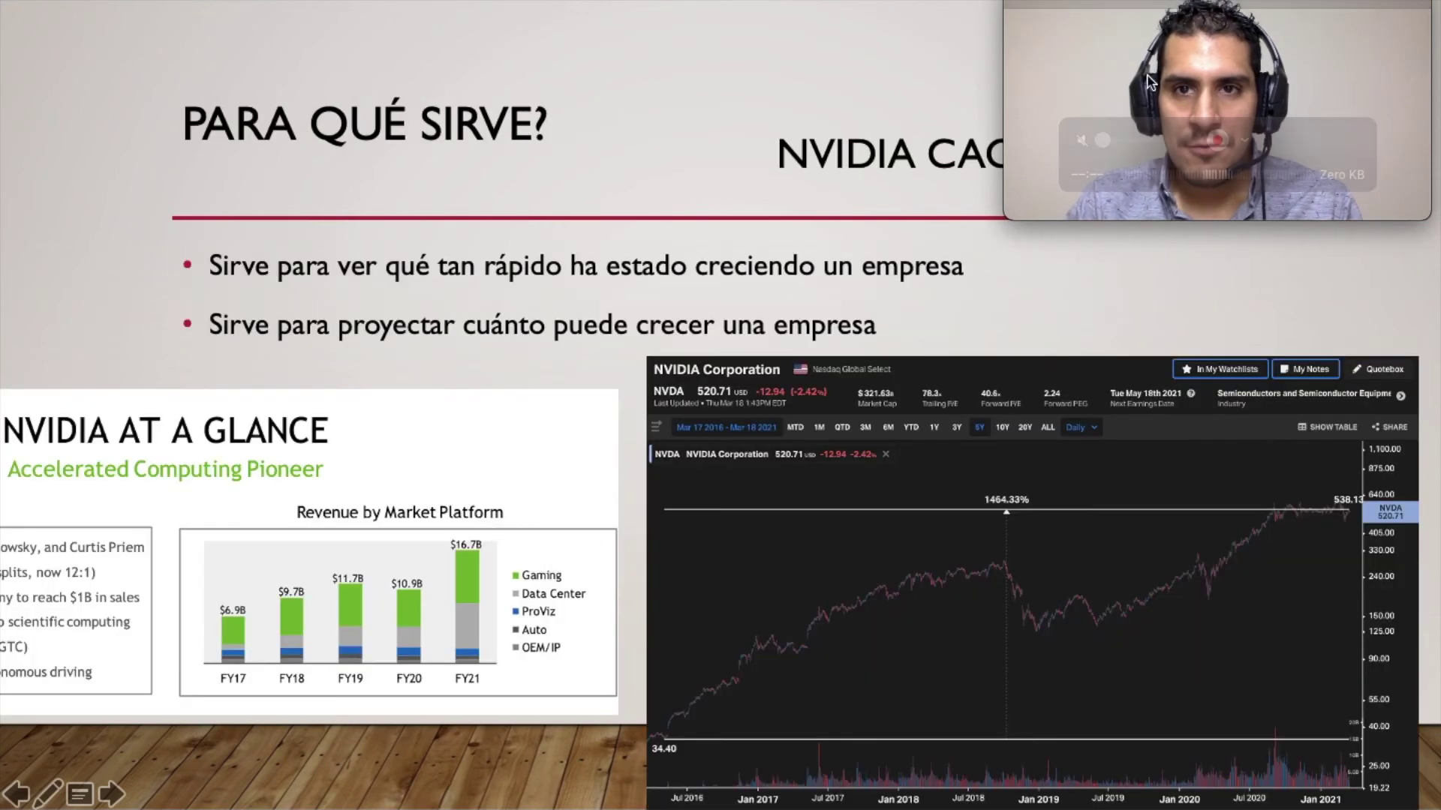
mouse_move(1133, 9)
mouse_down()
mouse_move(1123, 229)
mouse_move(1142, 9)
mouse_up()
key(Left)
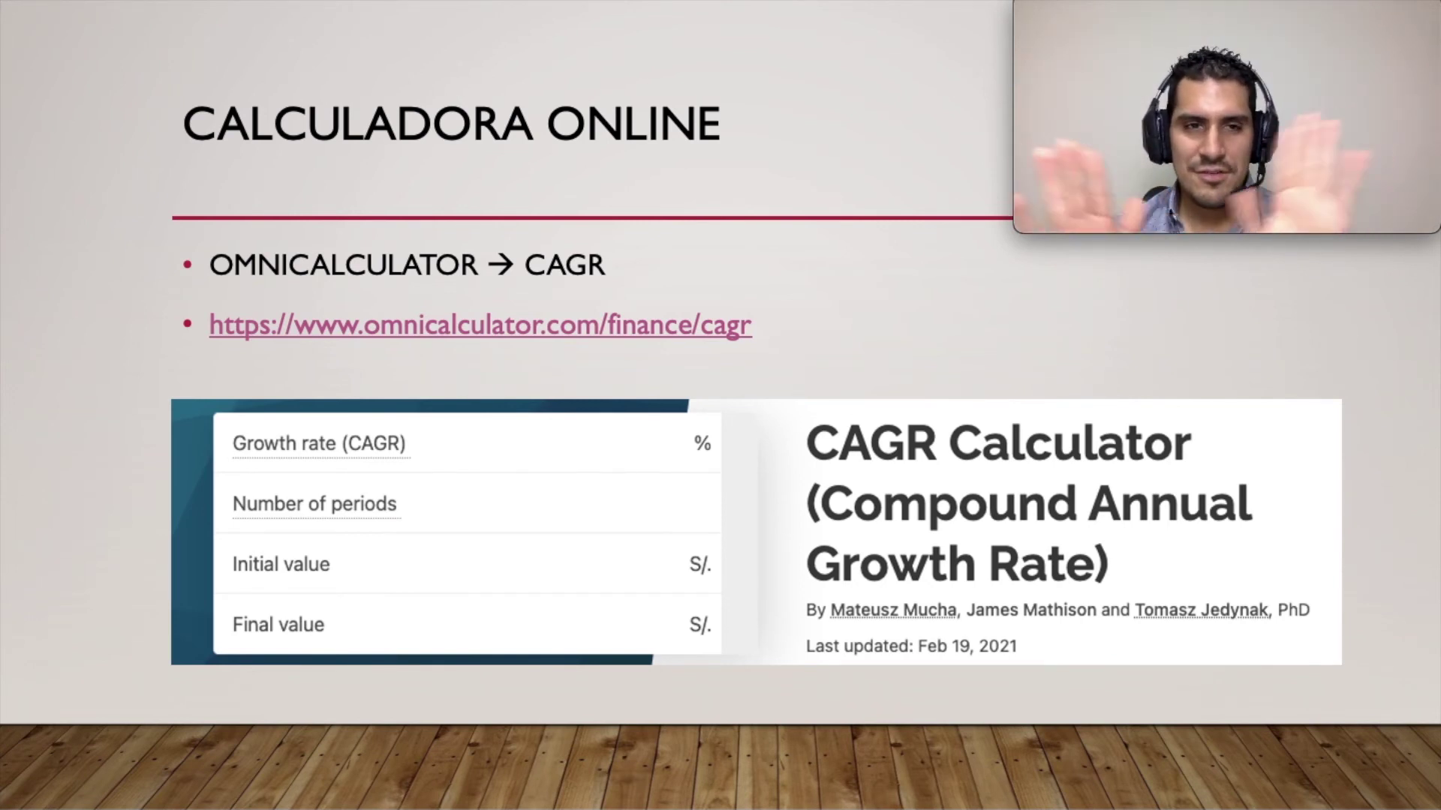
click(628, 347)
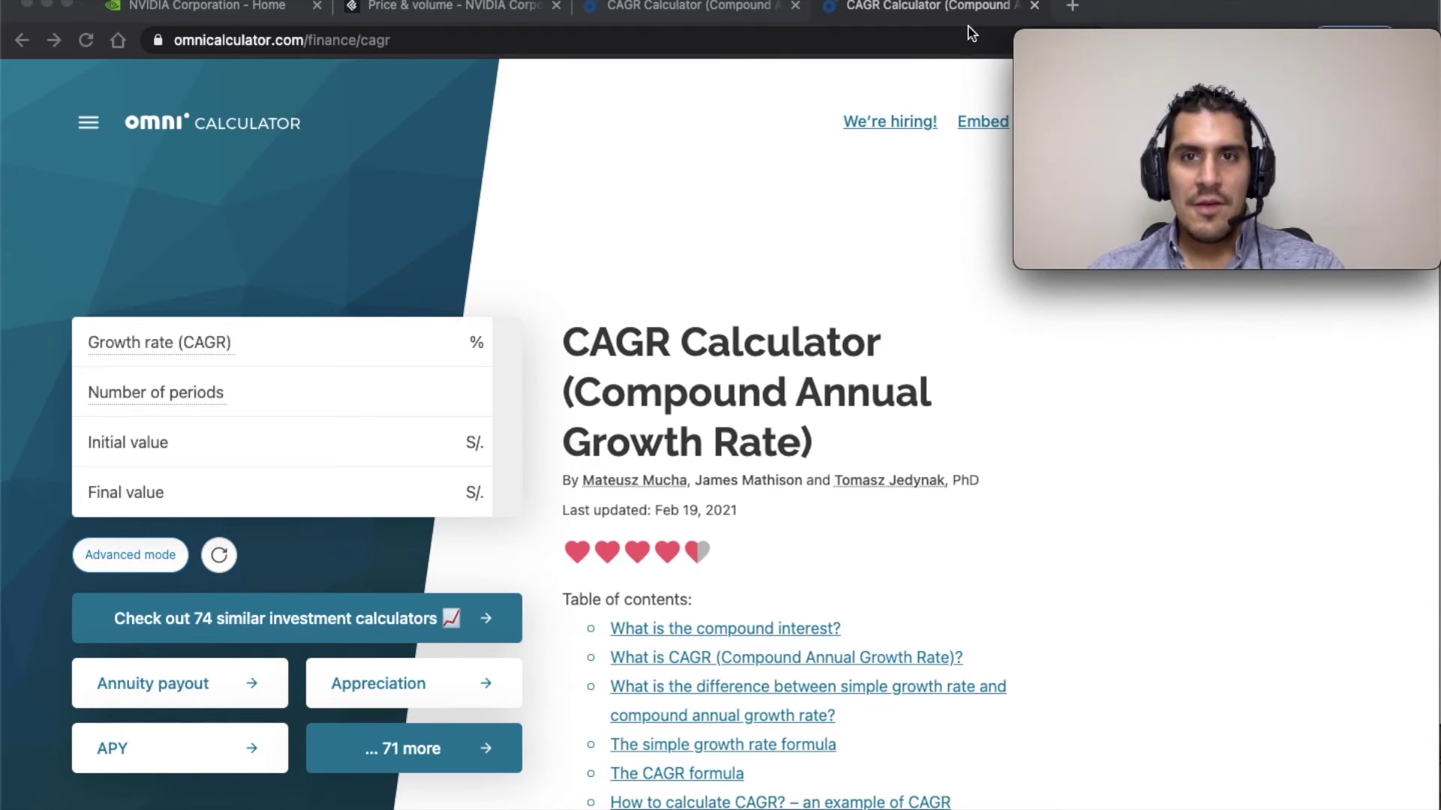
Close the duplicate calculator tab and reopen the Omni CAGR Calculator via a Google search for 'OMNICALCULATOR'
click(1036, 10)
click(830, 6)
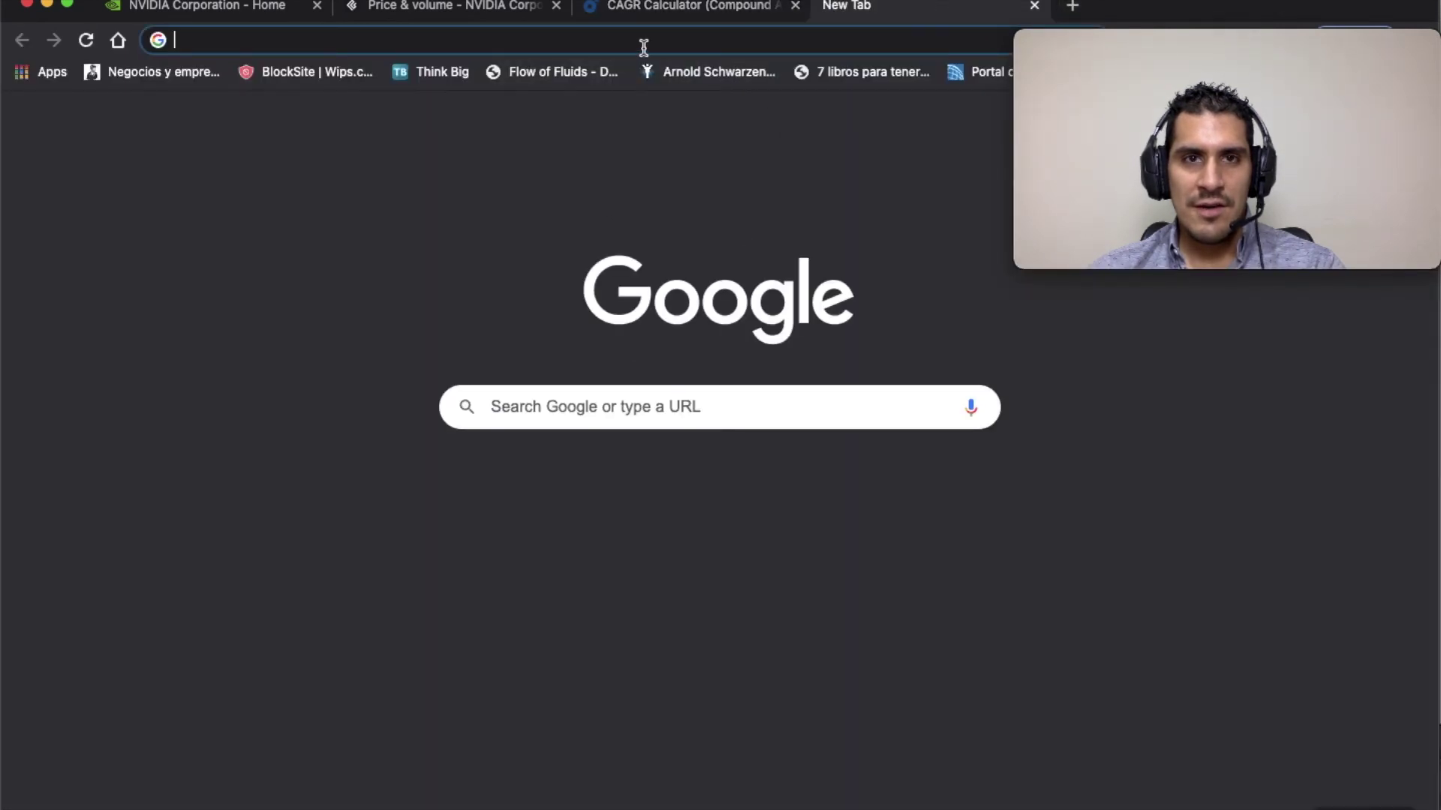
click(628, 408)
text(OM)
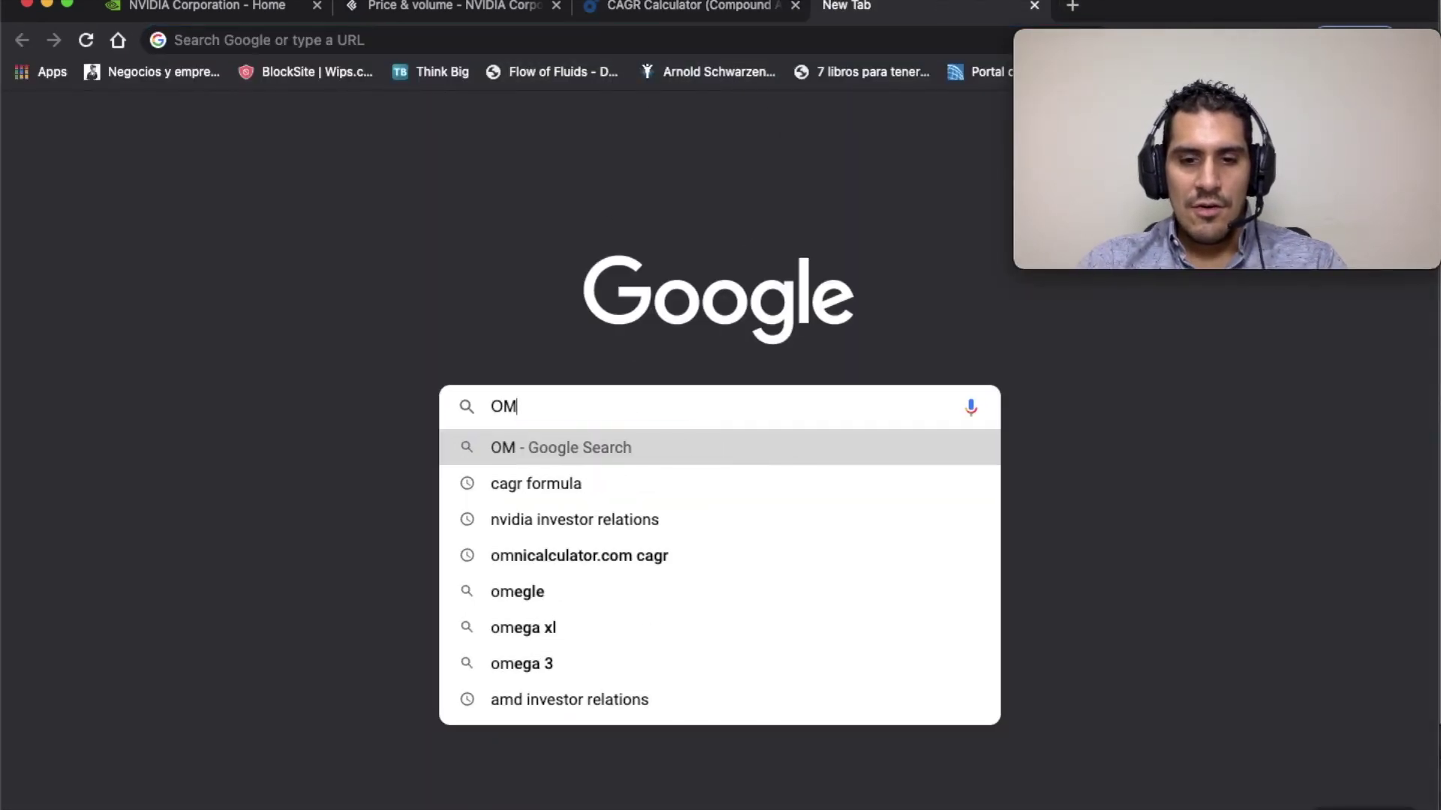
text(NICALCULA)
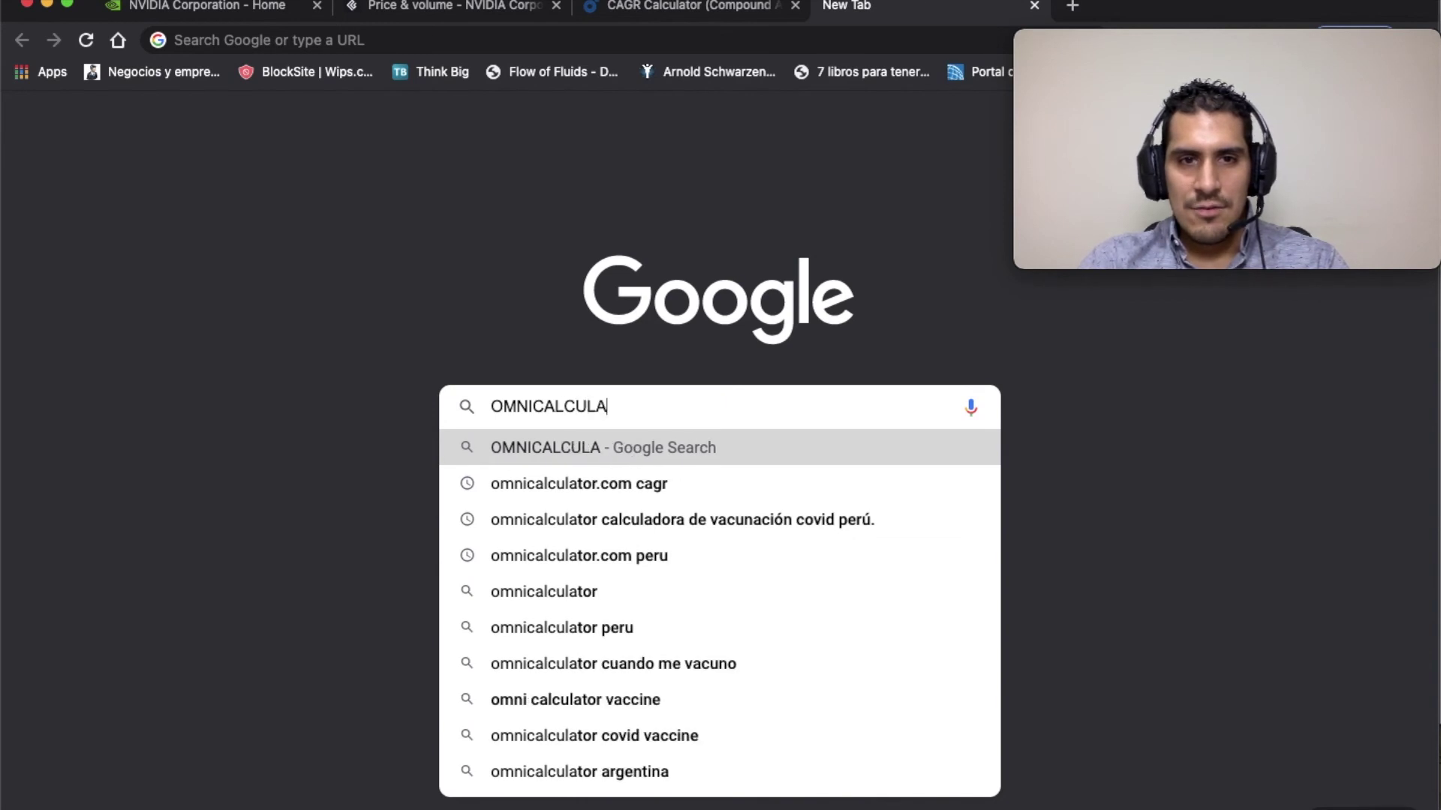
text(TOR)
click(579, 483)
click(291, 263)
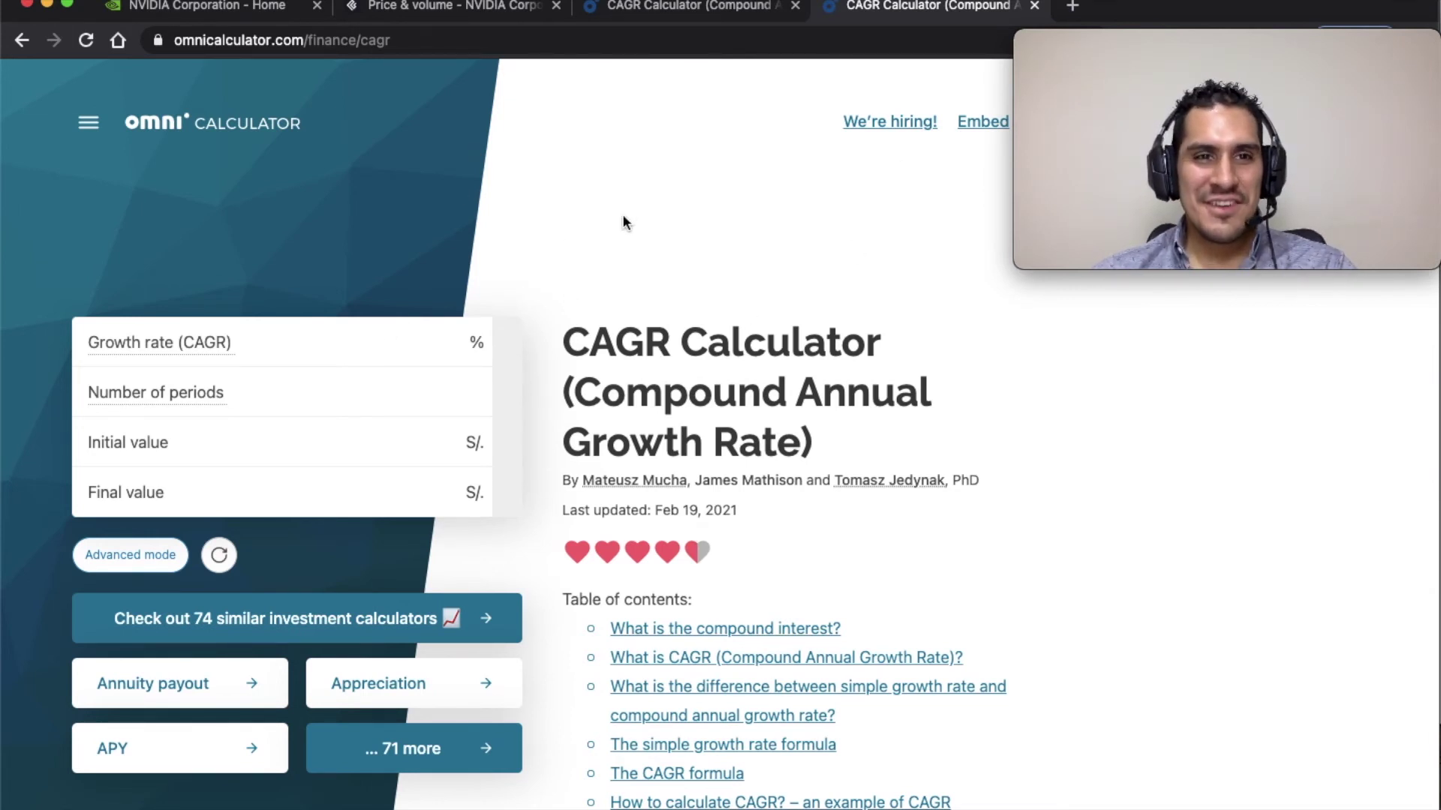
Read NVIDIA's Enero 2017 revenue in D11 and enter 6910 as the calculator's initial value
key(ctrl+Up)
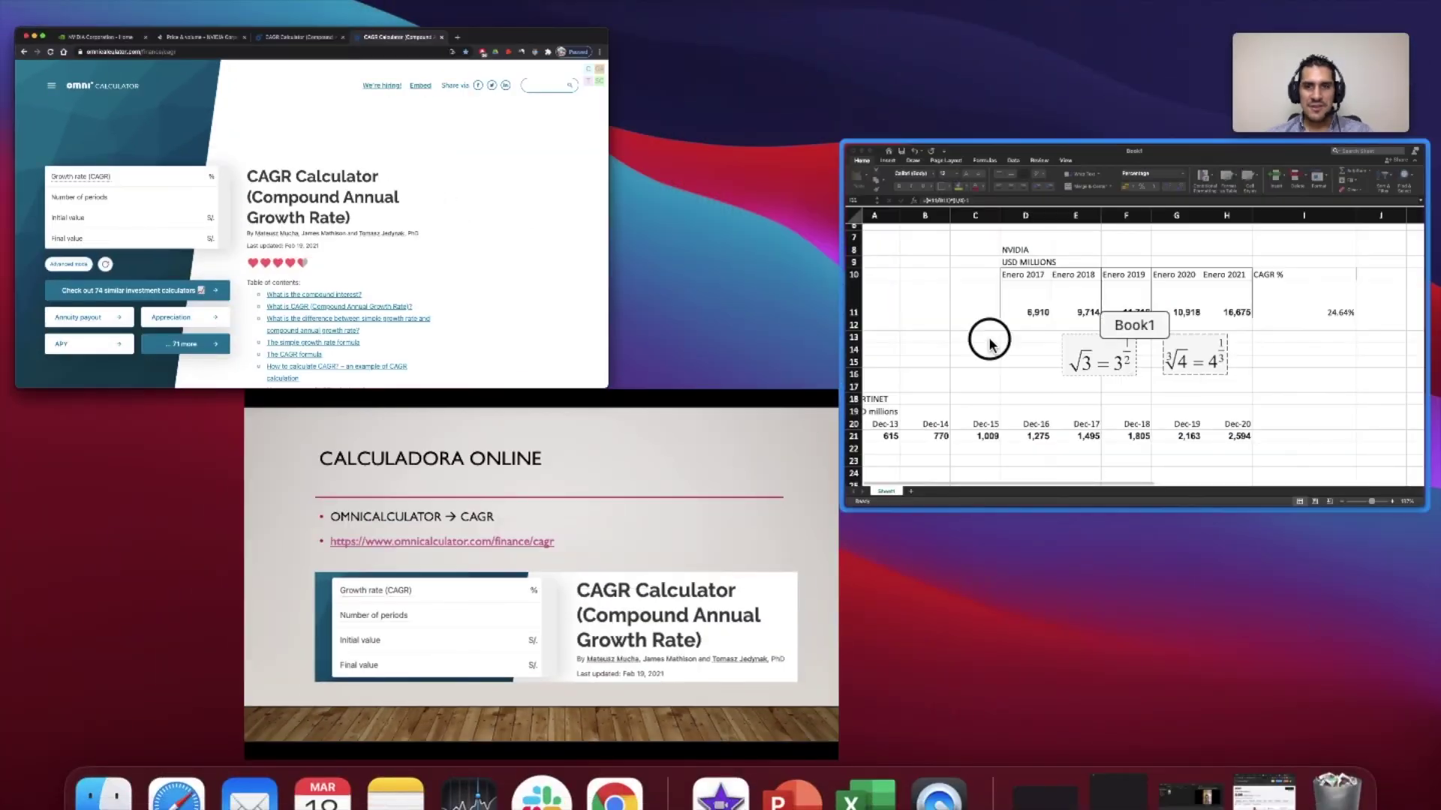
click(988, 336)
double_click(480, 364)
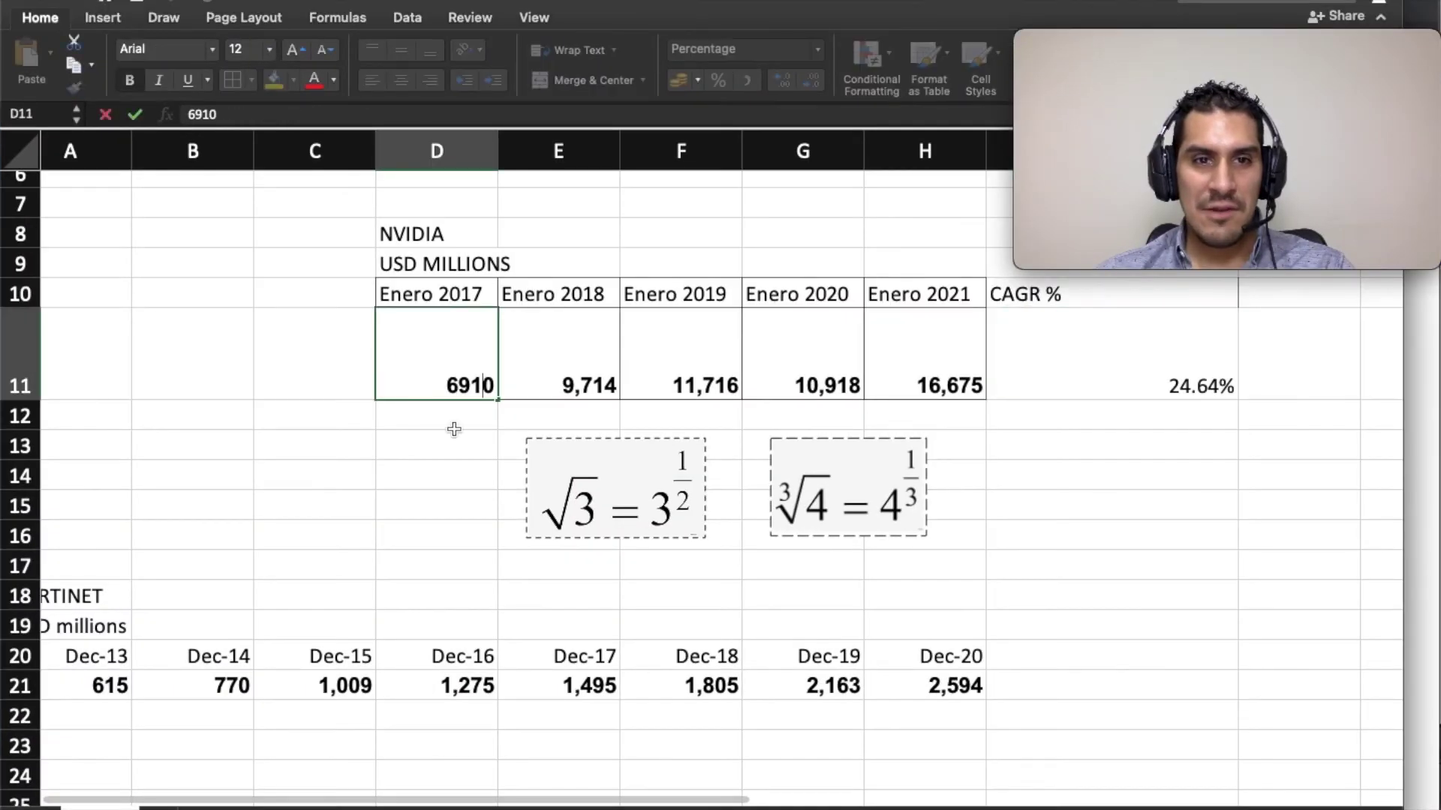
click(440, 475)
click(450, 362)
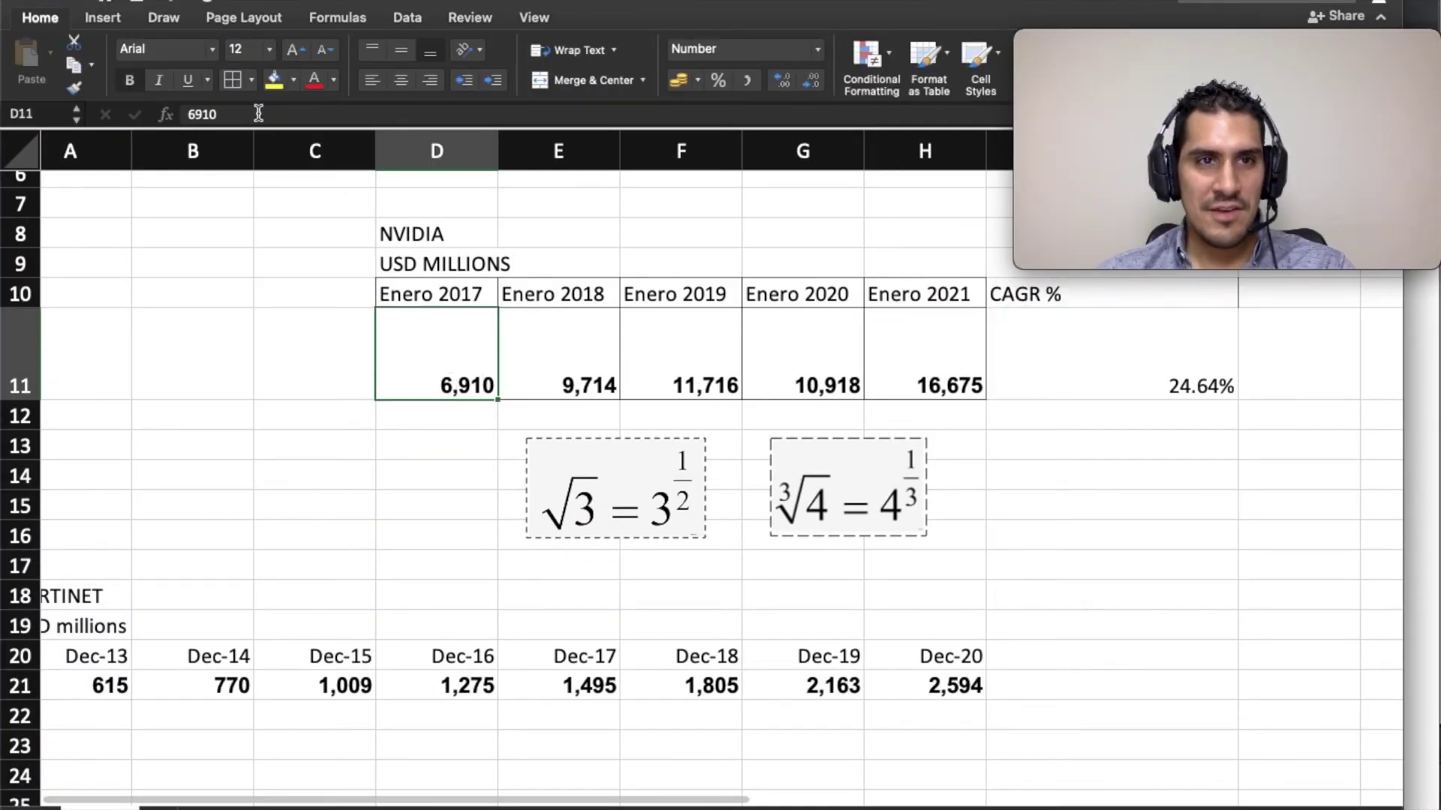
click(228, 113)
key(ctrl+Up)
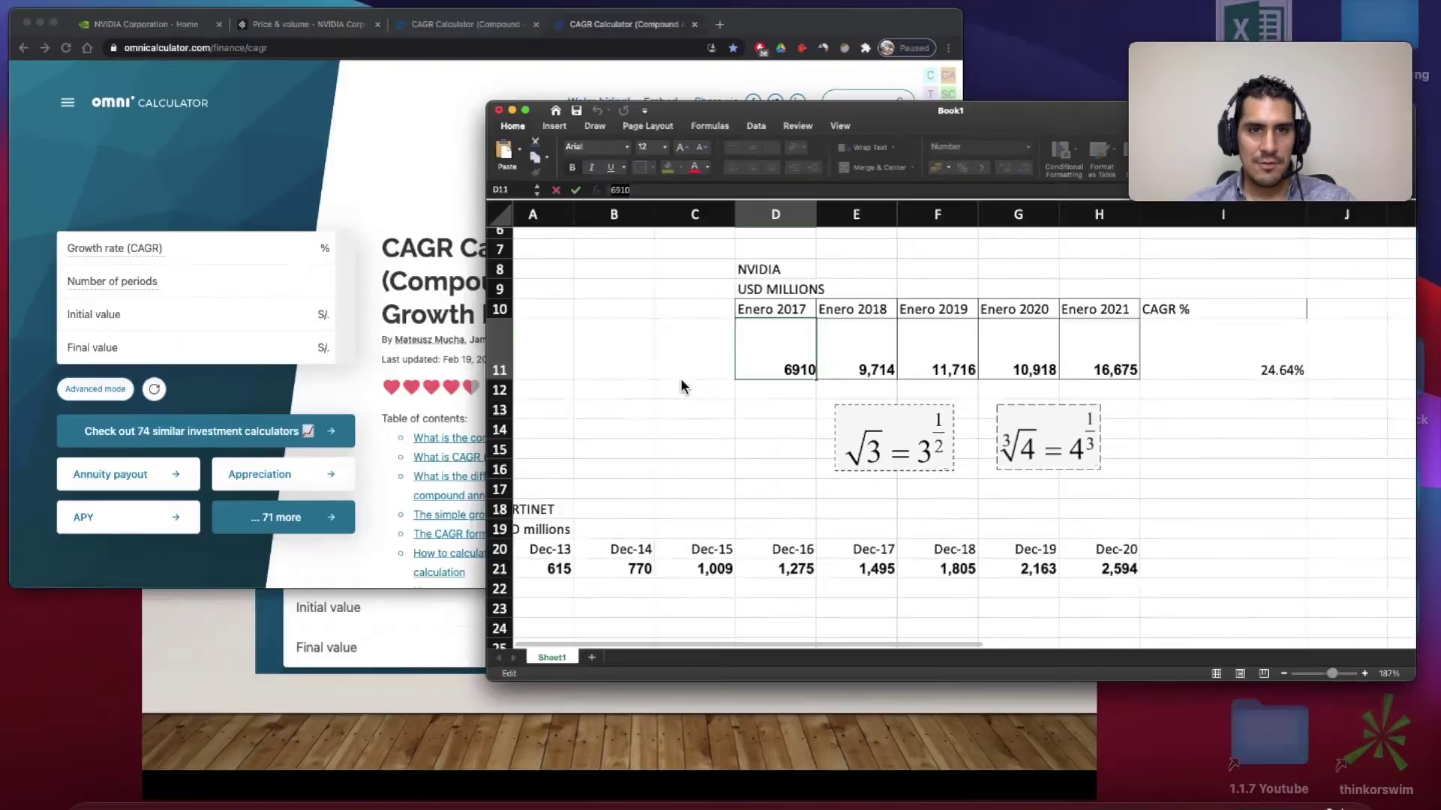
click(334, 289)
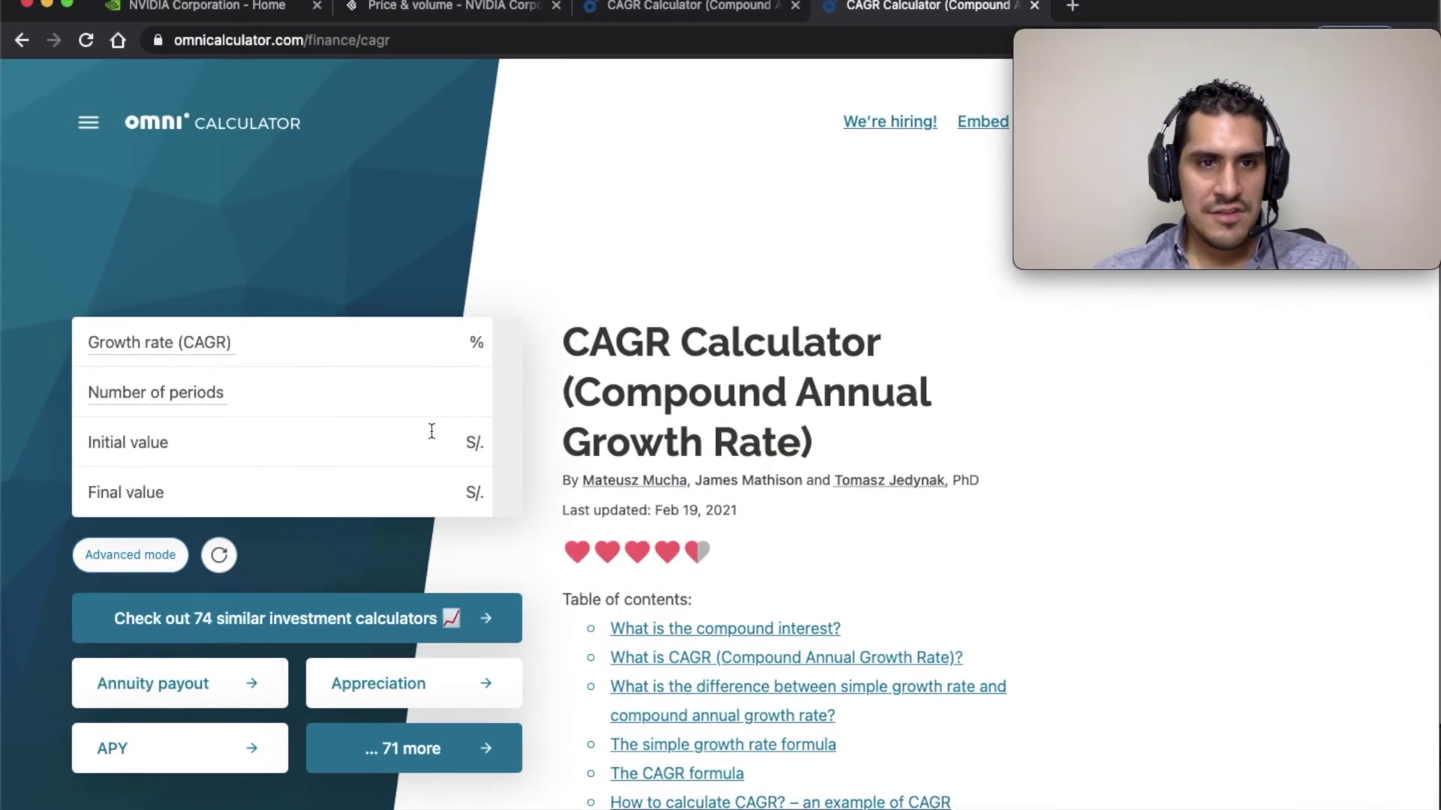
click(431, 445)
text(6910)
Enter H11's 16675 as the final value and 4 periods, then return to the slideshow
key(ctrl+Up)
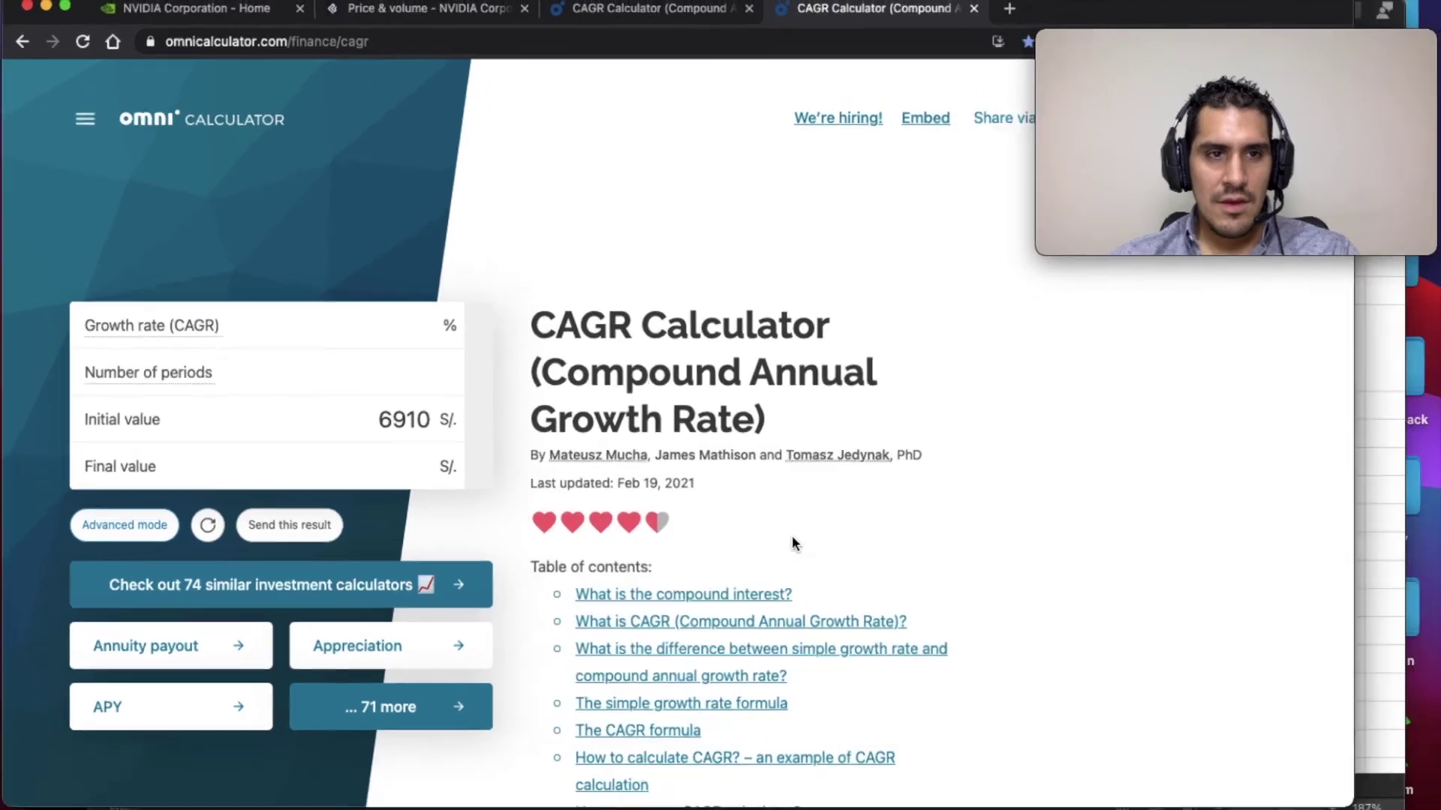
click(1125, 338)
double_click(924, 375)
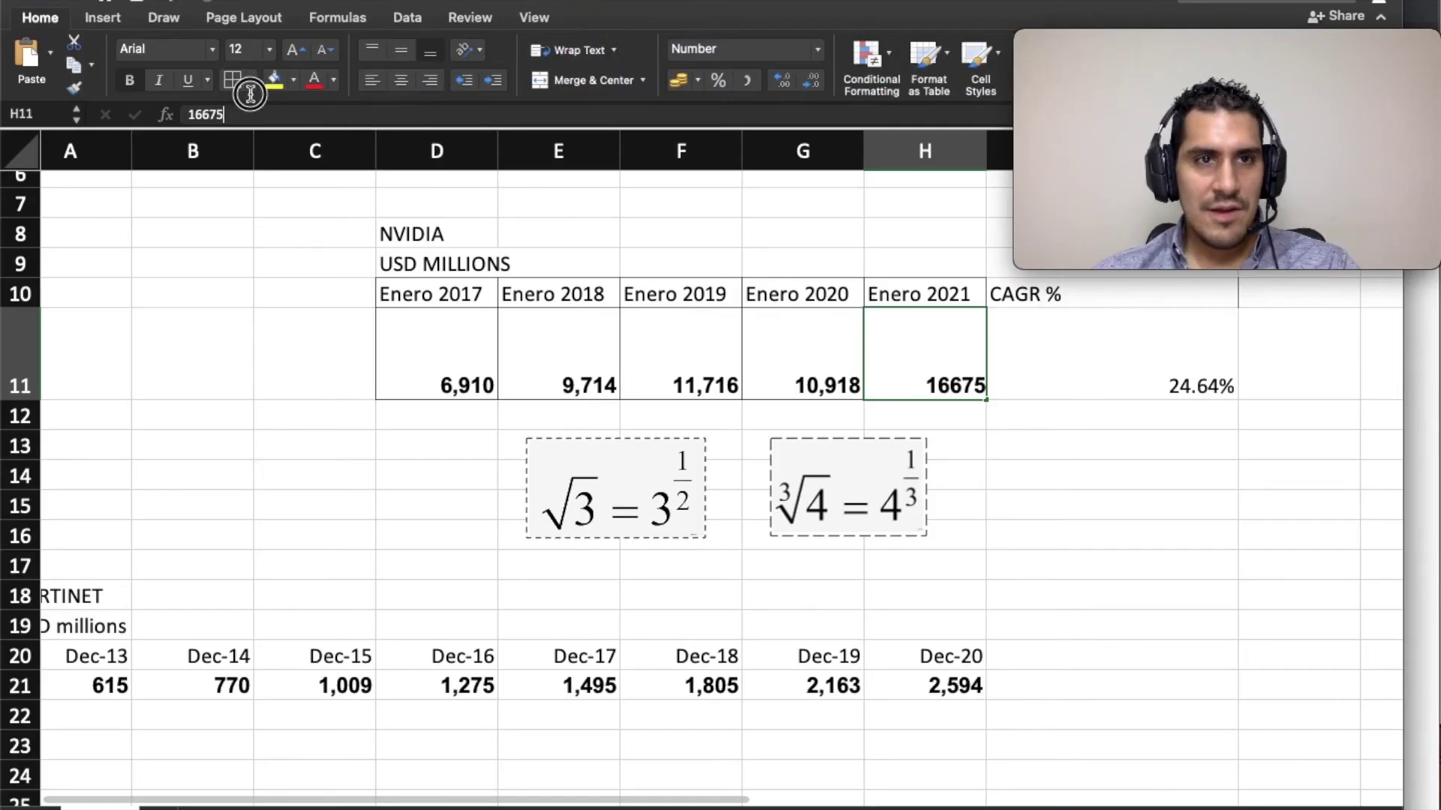
key(ctrl+Up)
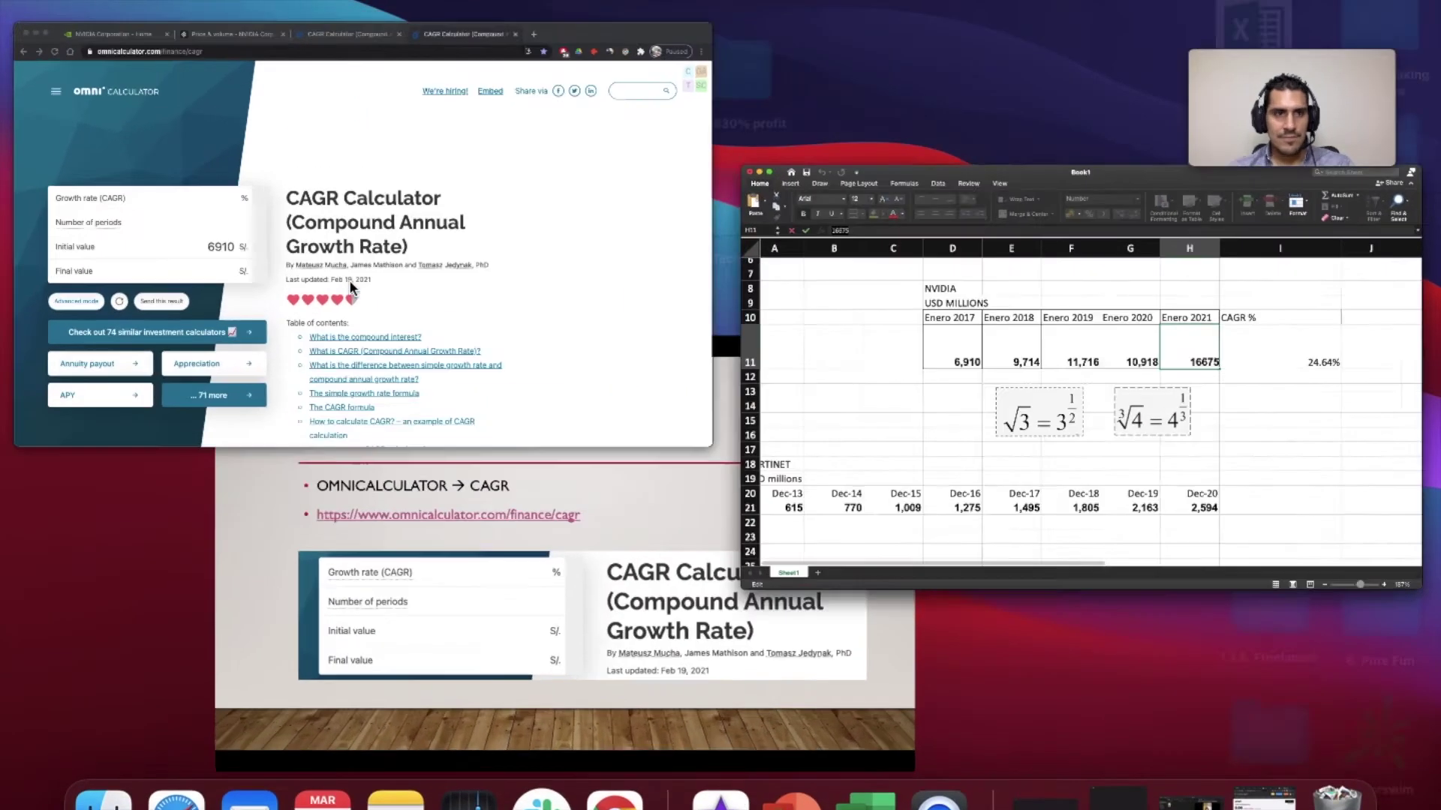
click(349, 281)
text(16675)
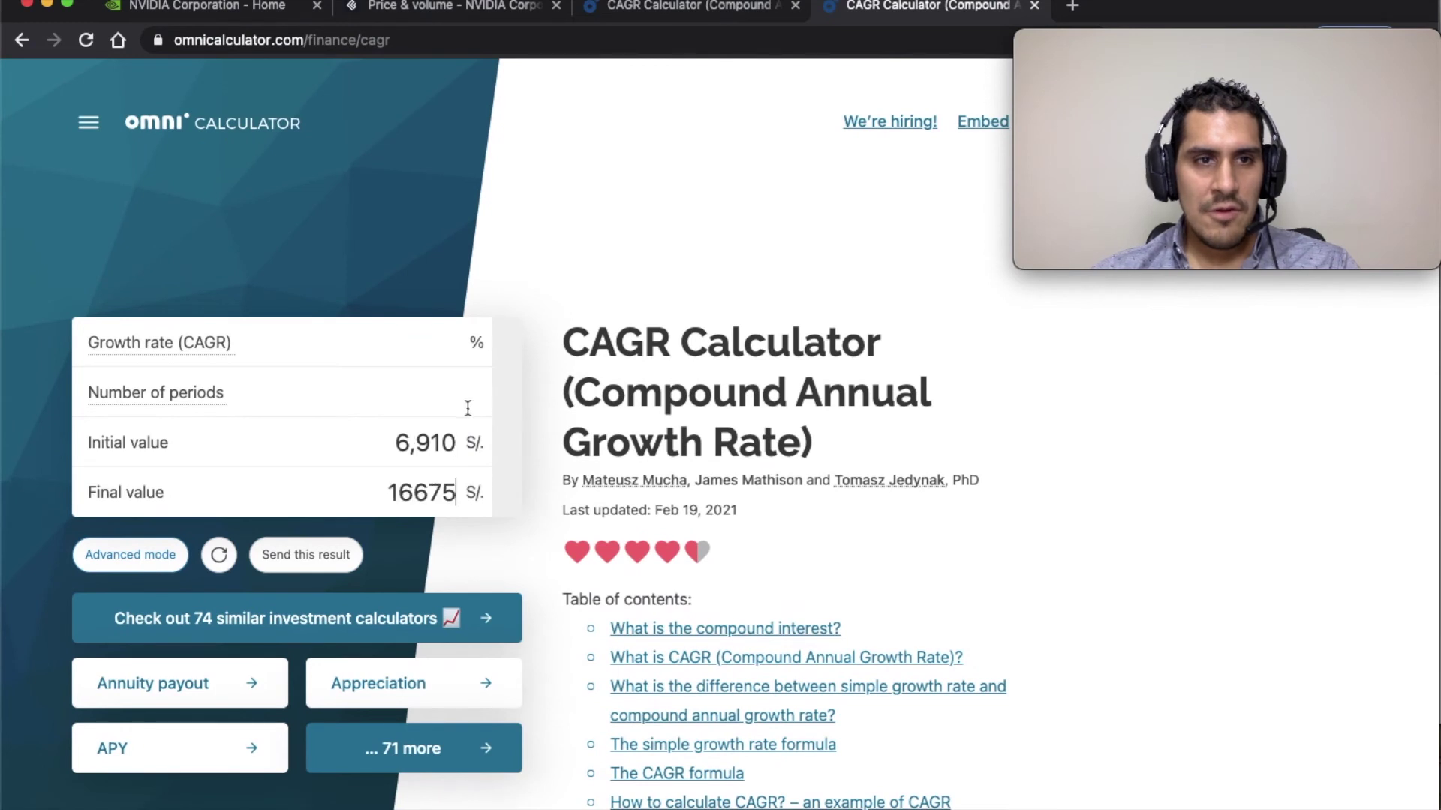
click(469, 398)
text(4)
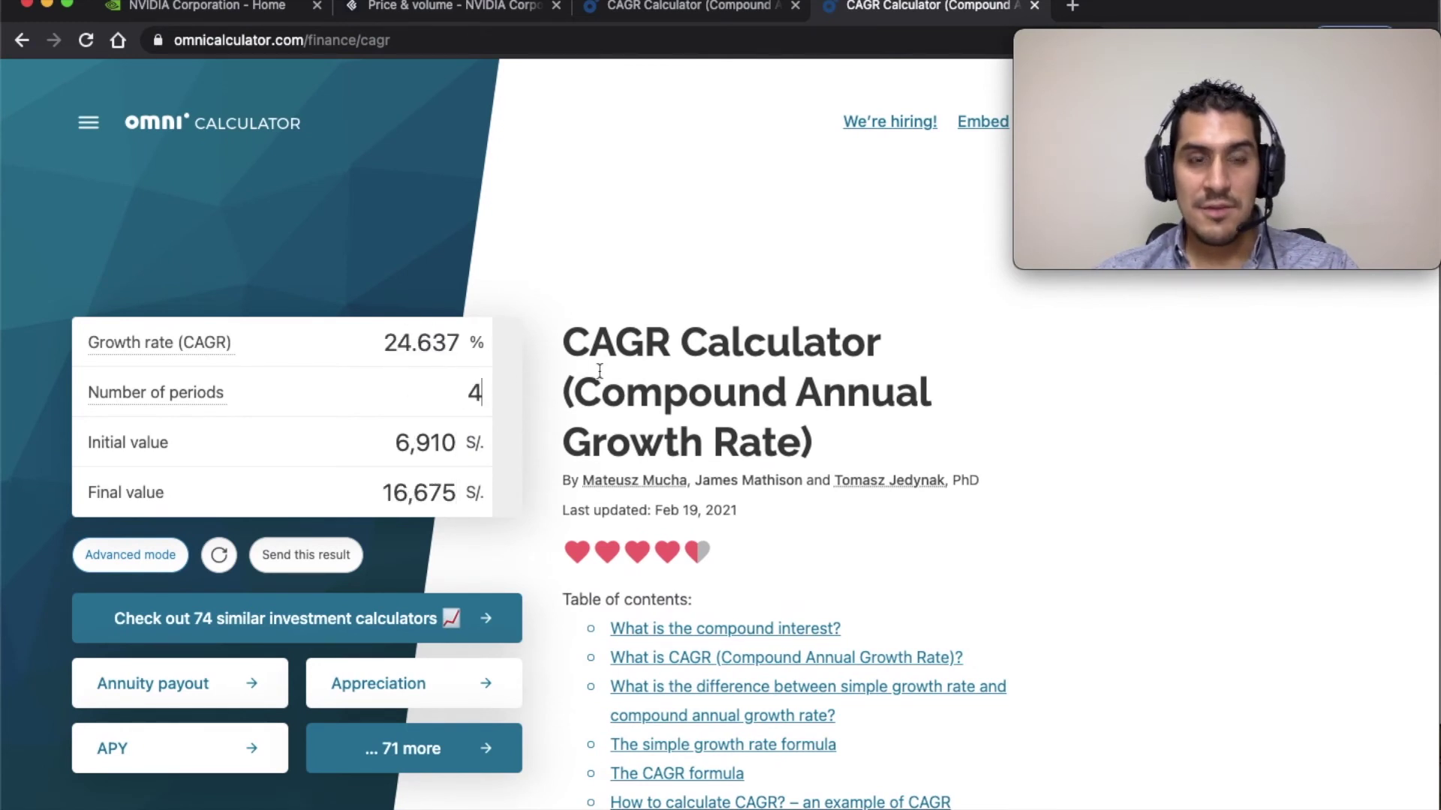
key(ctrl+Up)
key(Escape)
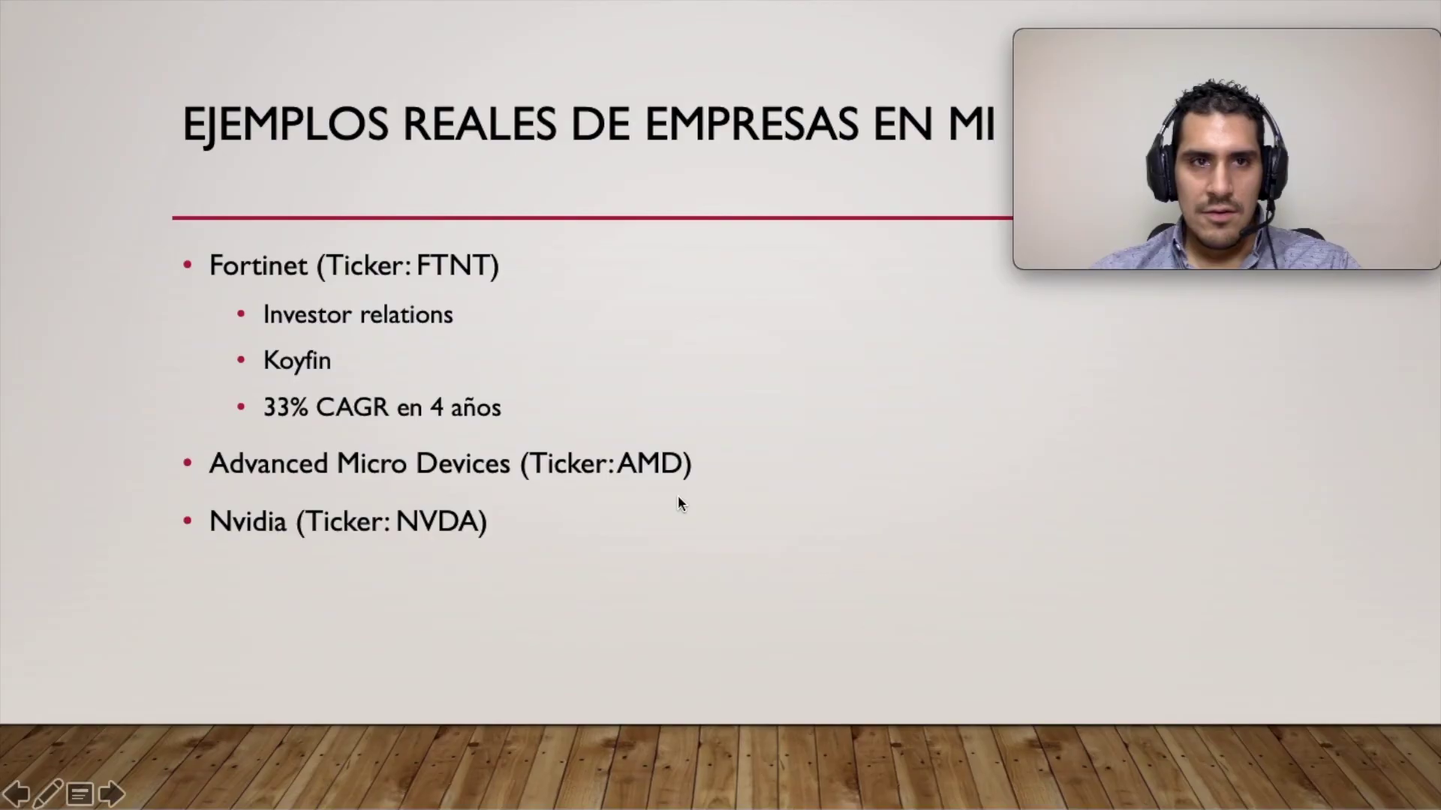
drag(1314, 38, 1313, 194)
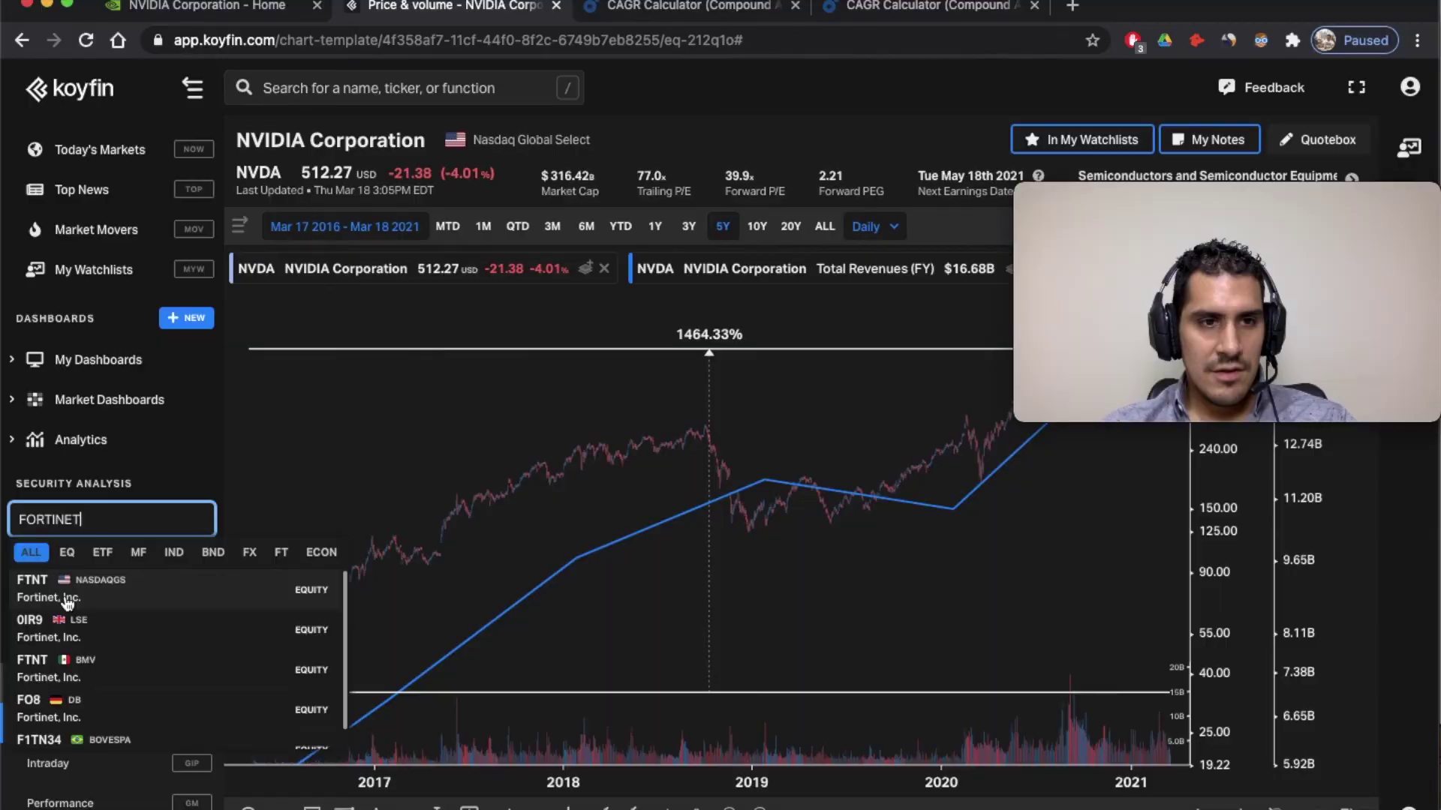
Load Fortinet (FTNT) and show its annual income statement scrolled through Dec 2020
click(68, 602)
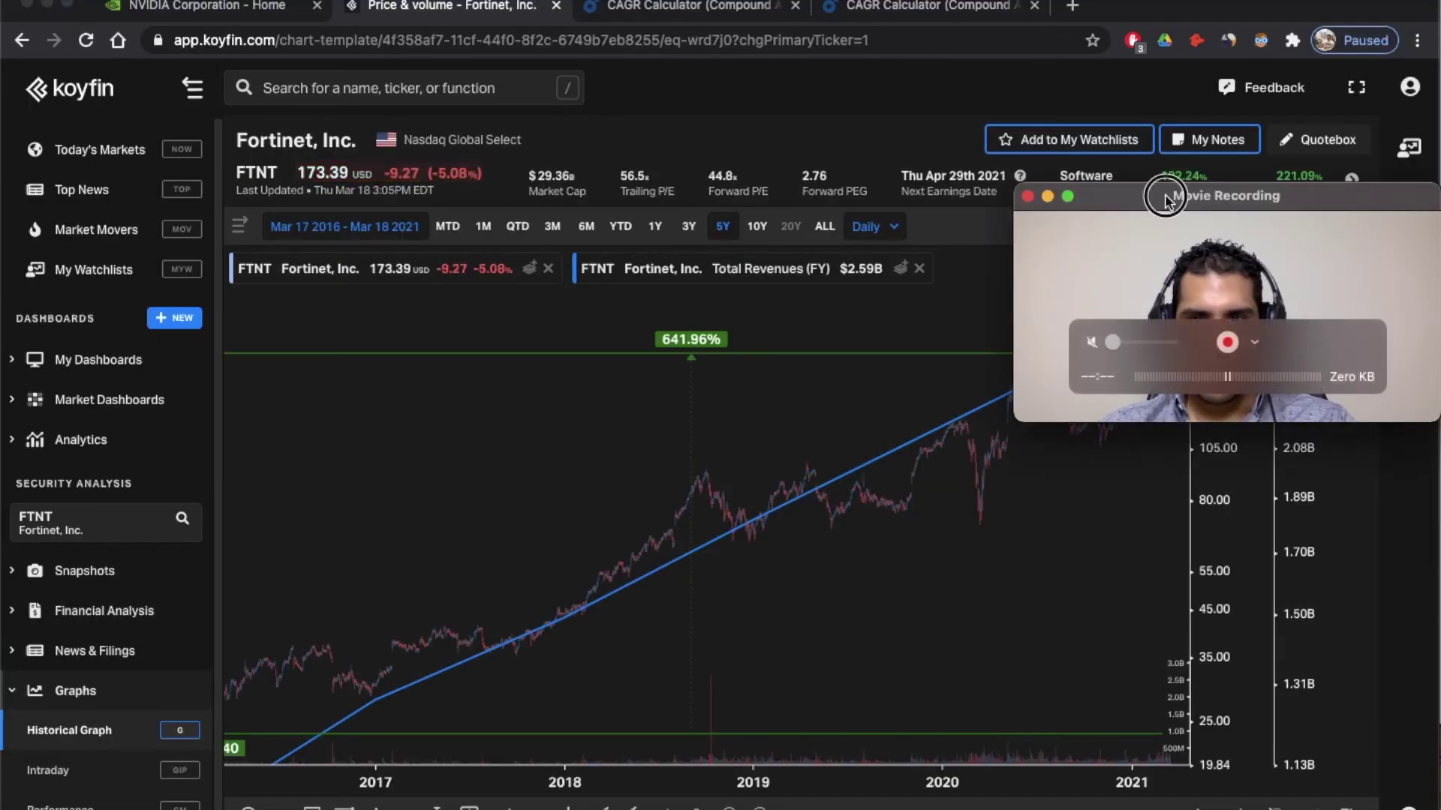
drag(1165, 193, 1146, 139)
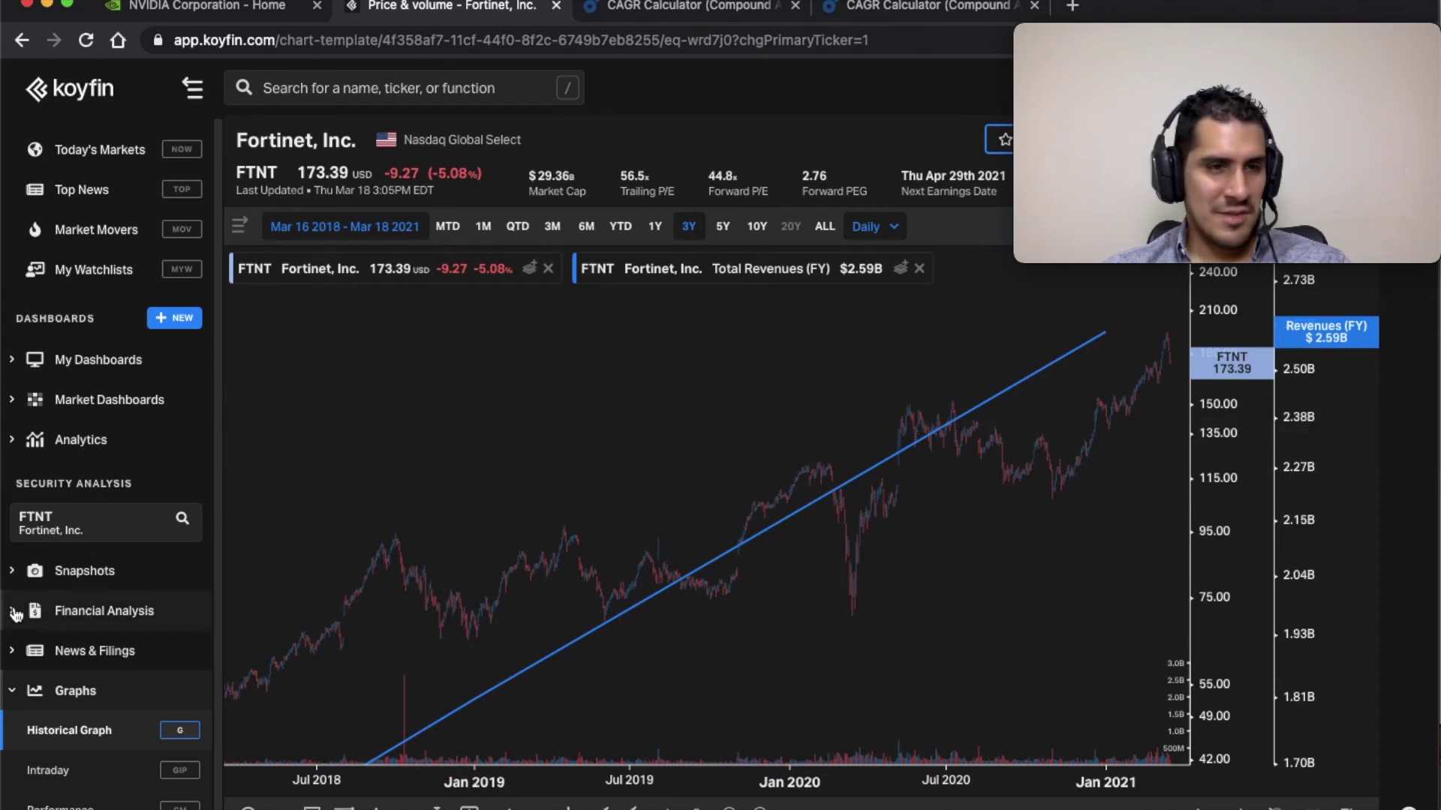
click(82, 614)
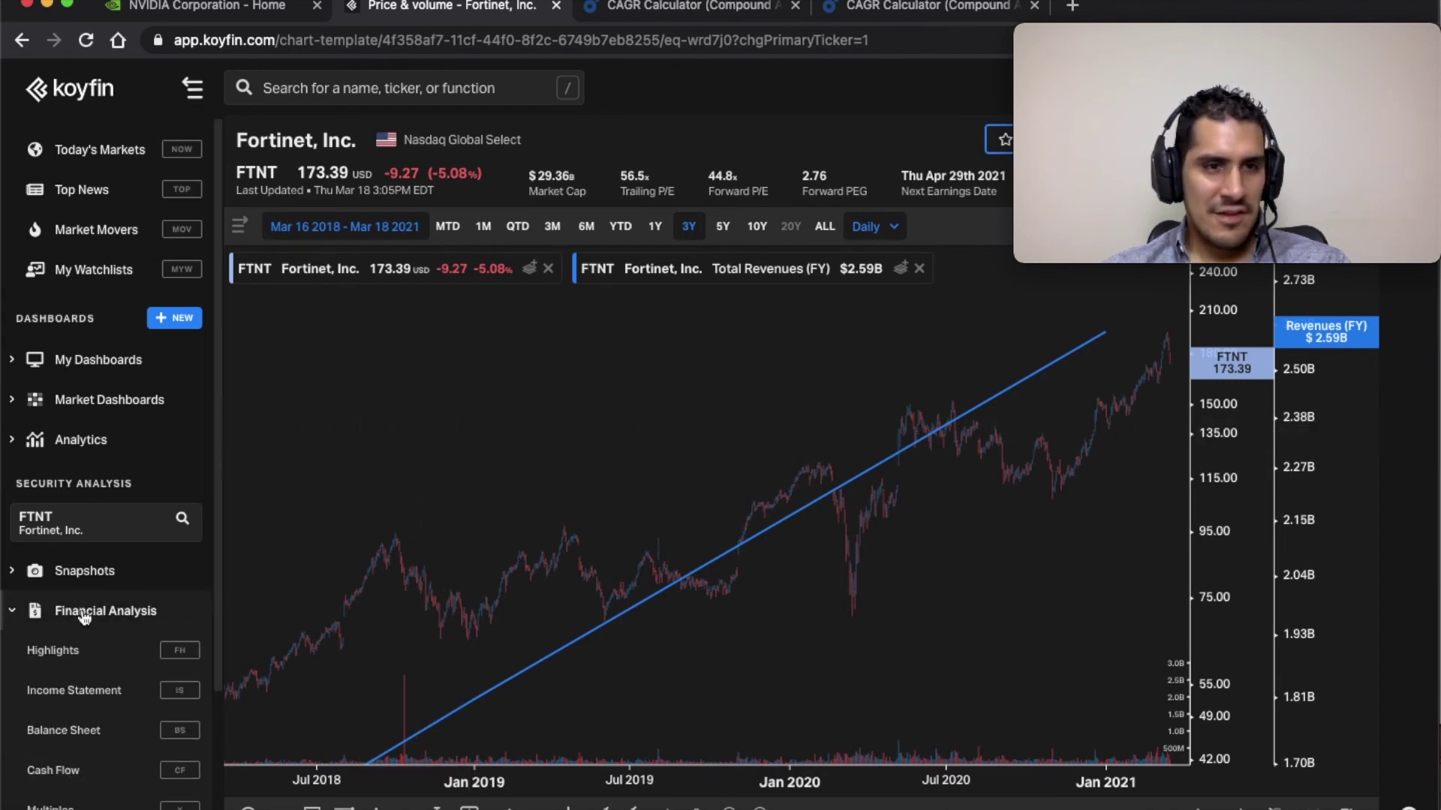
click(88, 696)
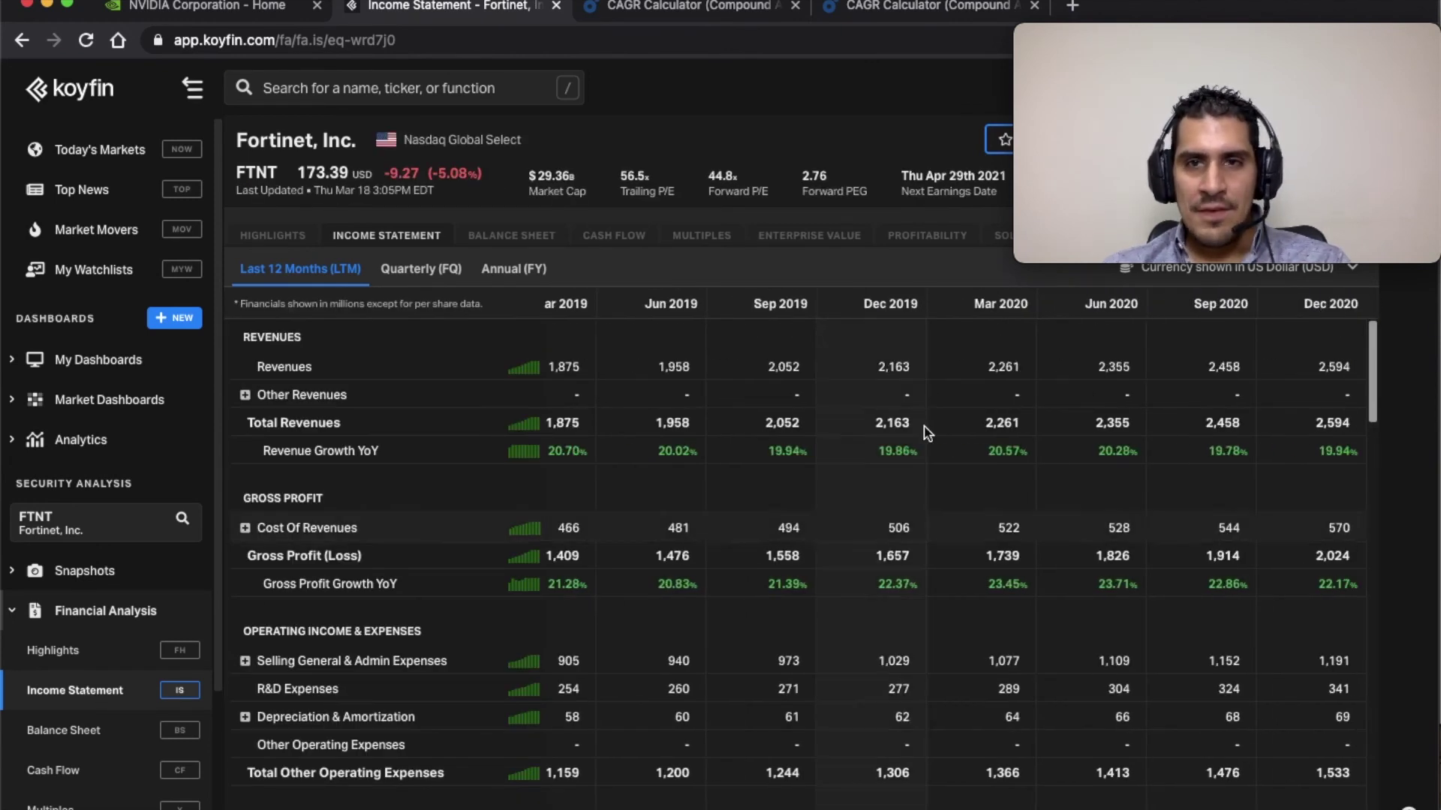
scroll(965, 369, left, 2)
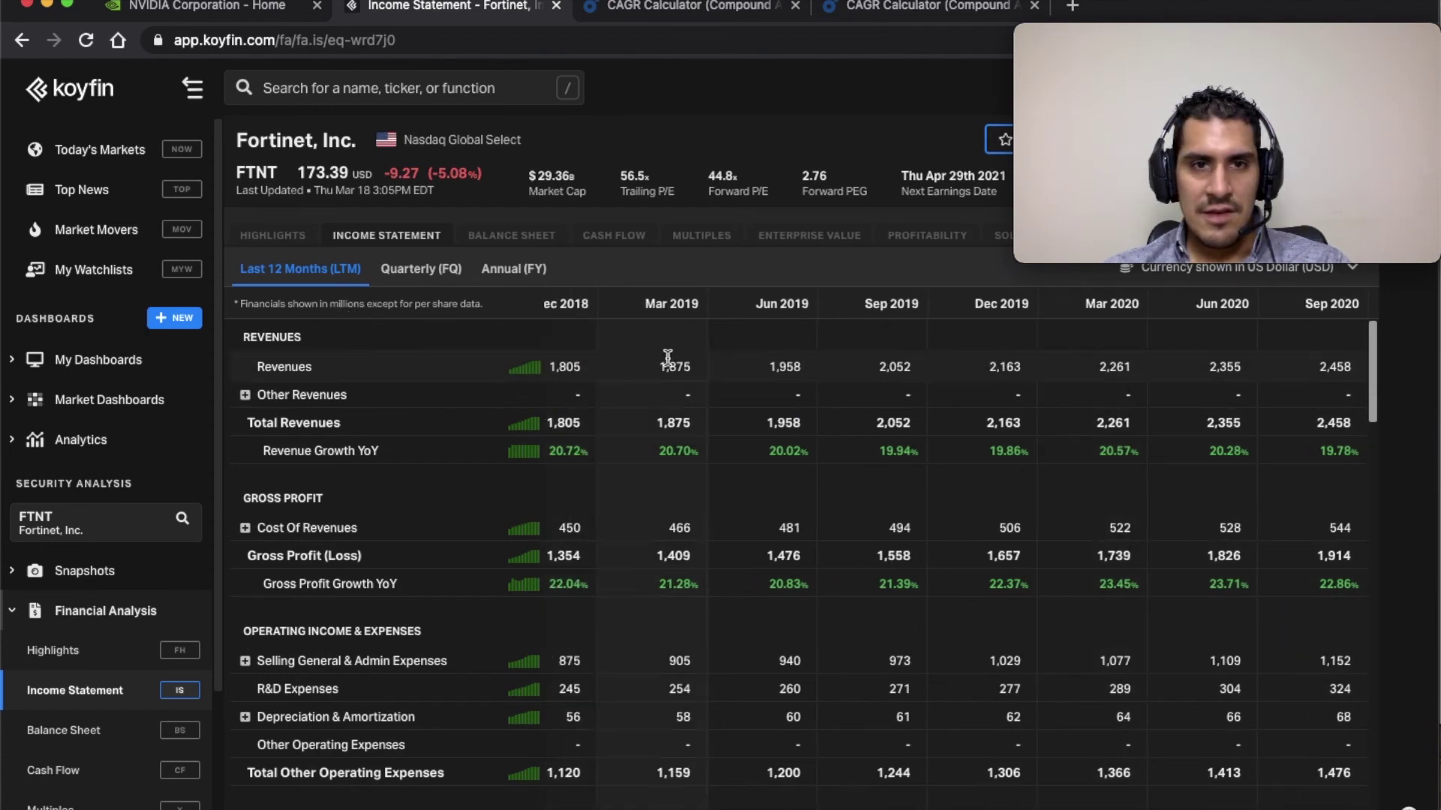
scroll(728, 376, right, 1)
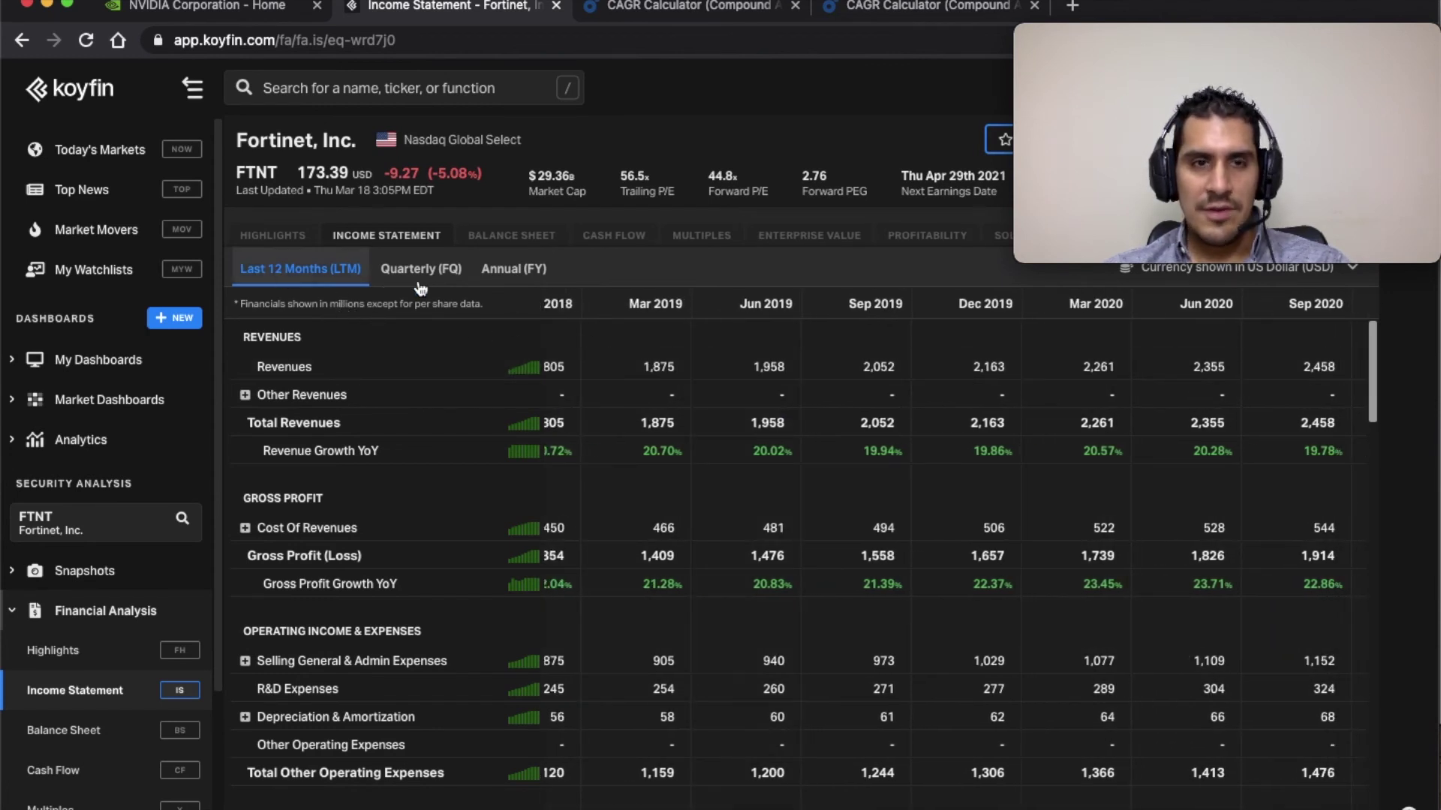
click(530, 276)
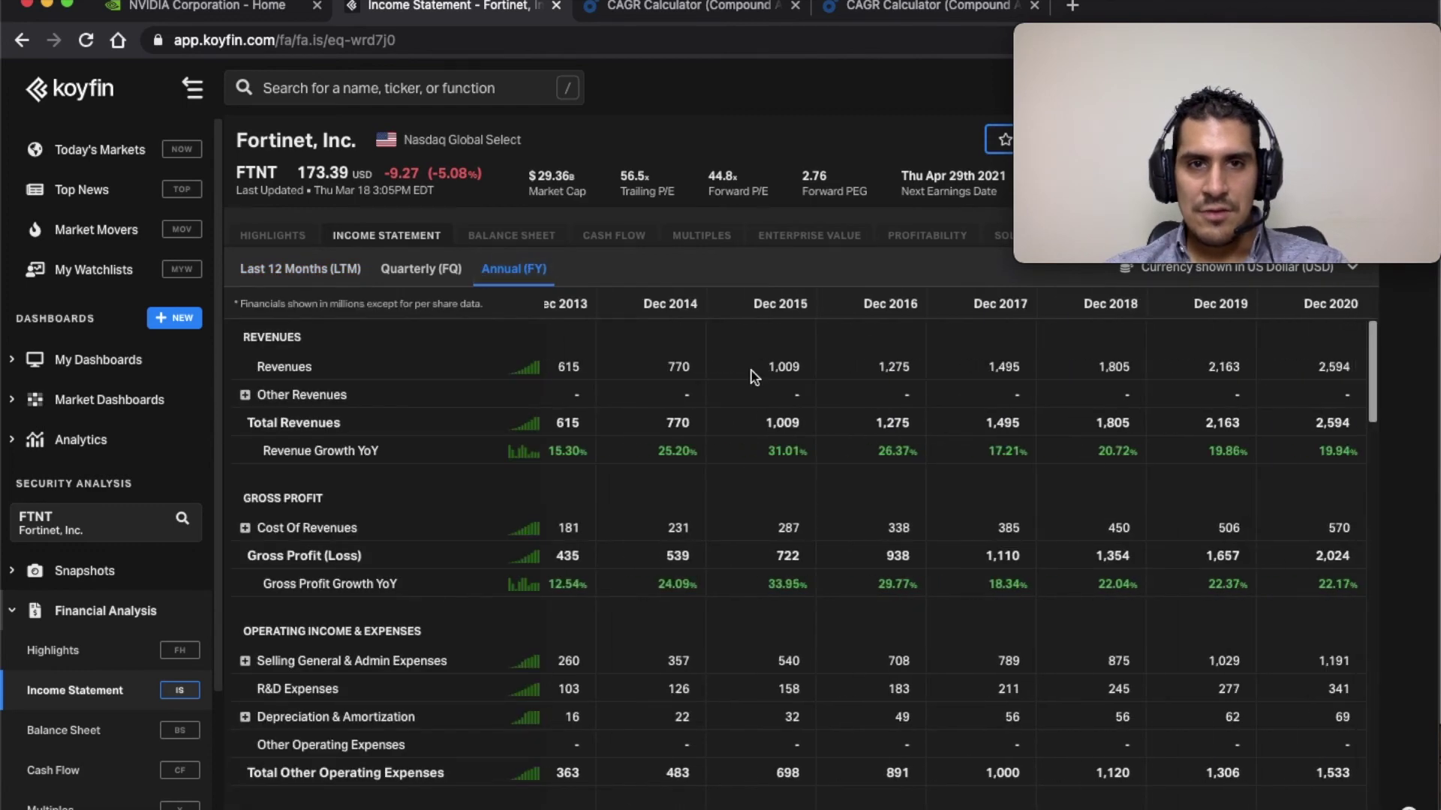
scroll(677, 354, left, 2)
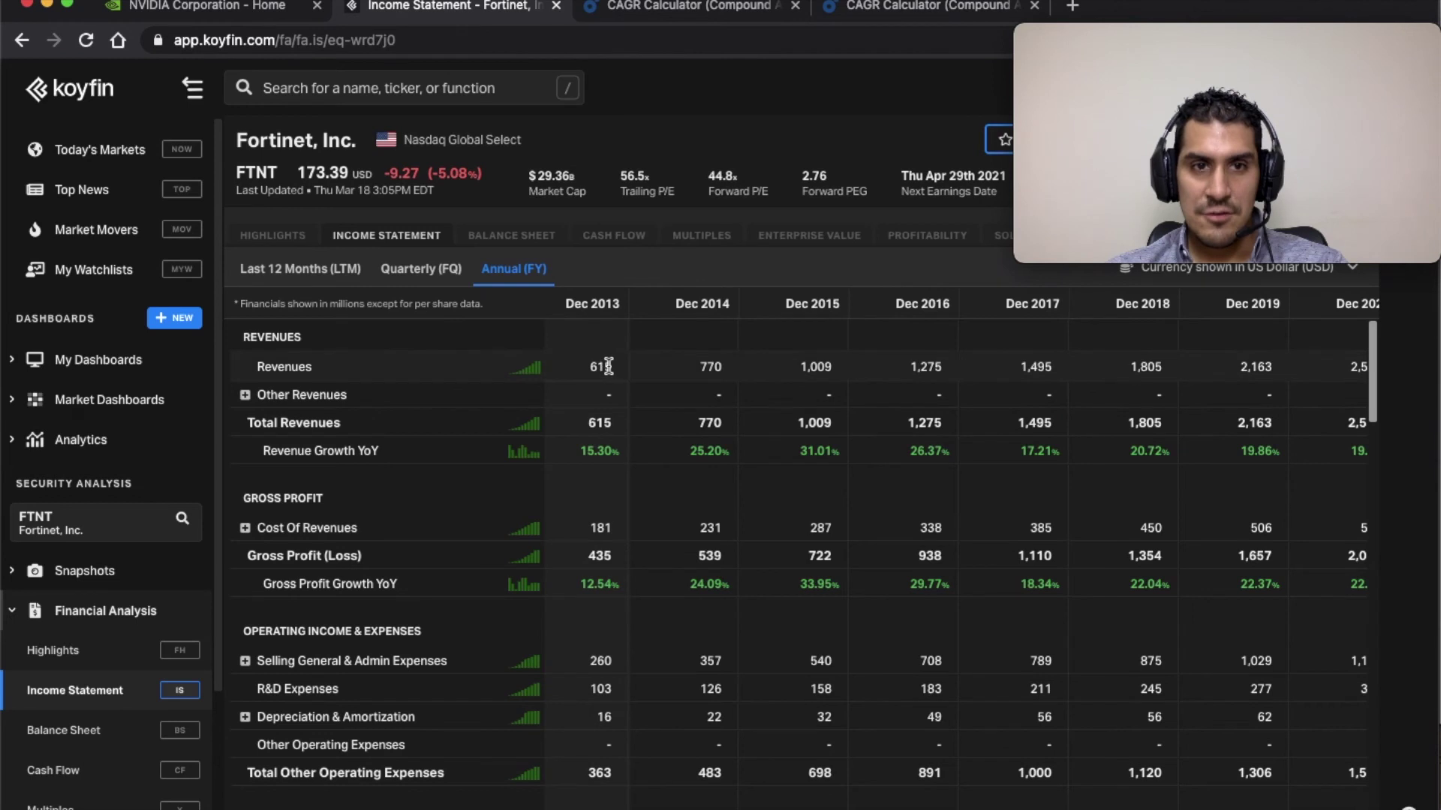
scroll(752, 374, right, 2)
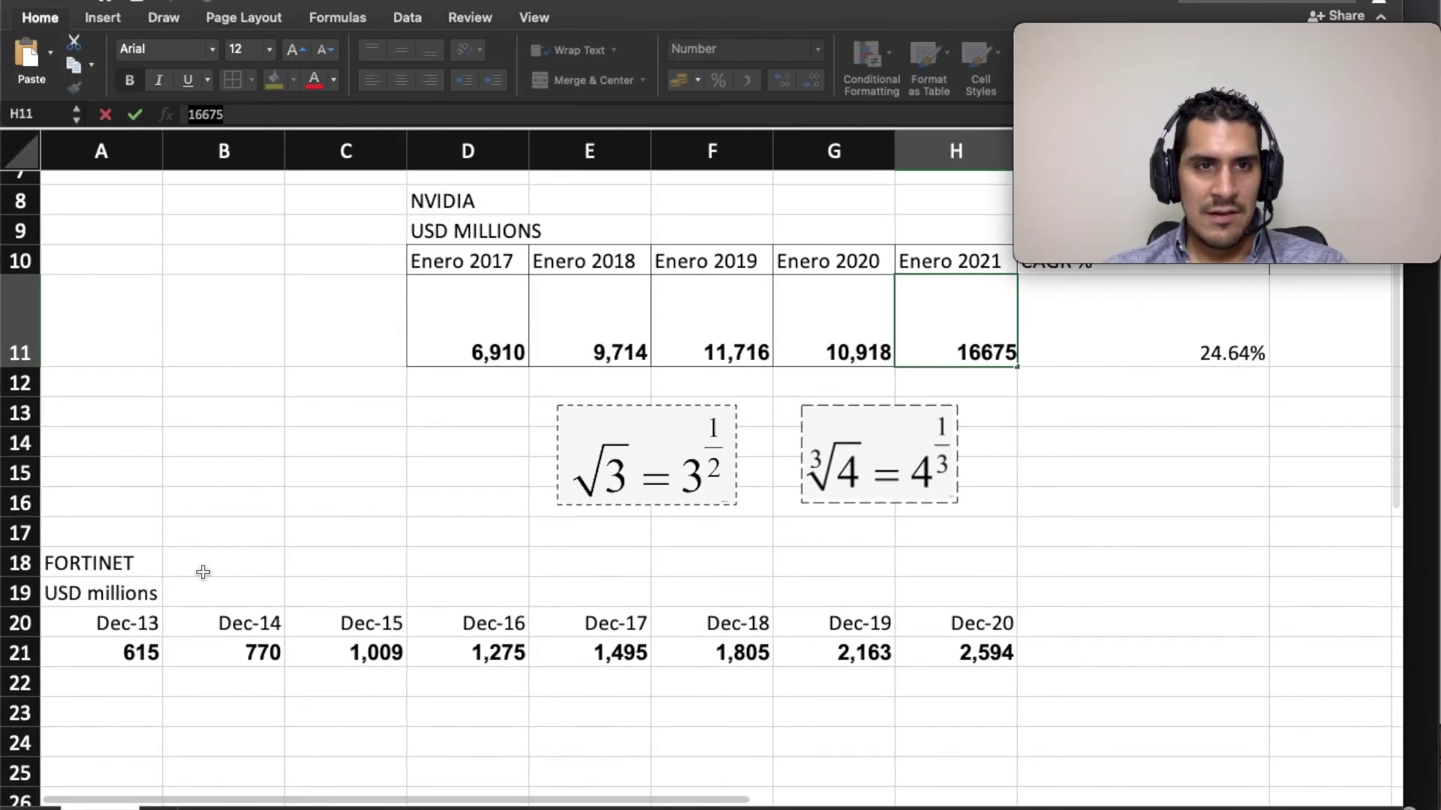
Enter =(H21/A21)^(1/7)-1 in I21 and format it as a one-decimal percentage (22.8%)
click(1087, 662)
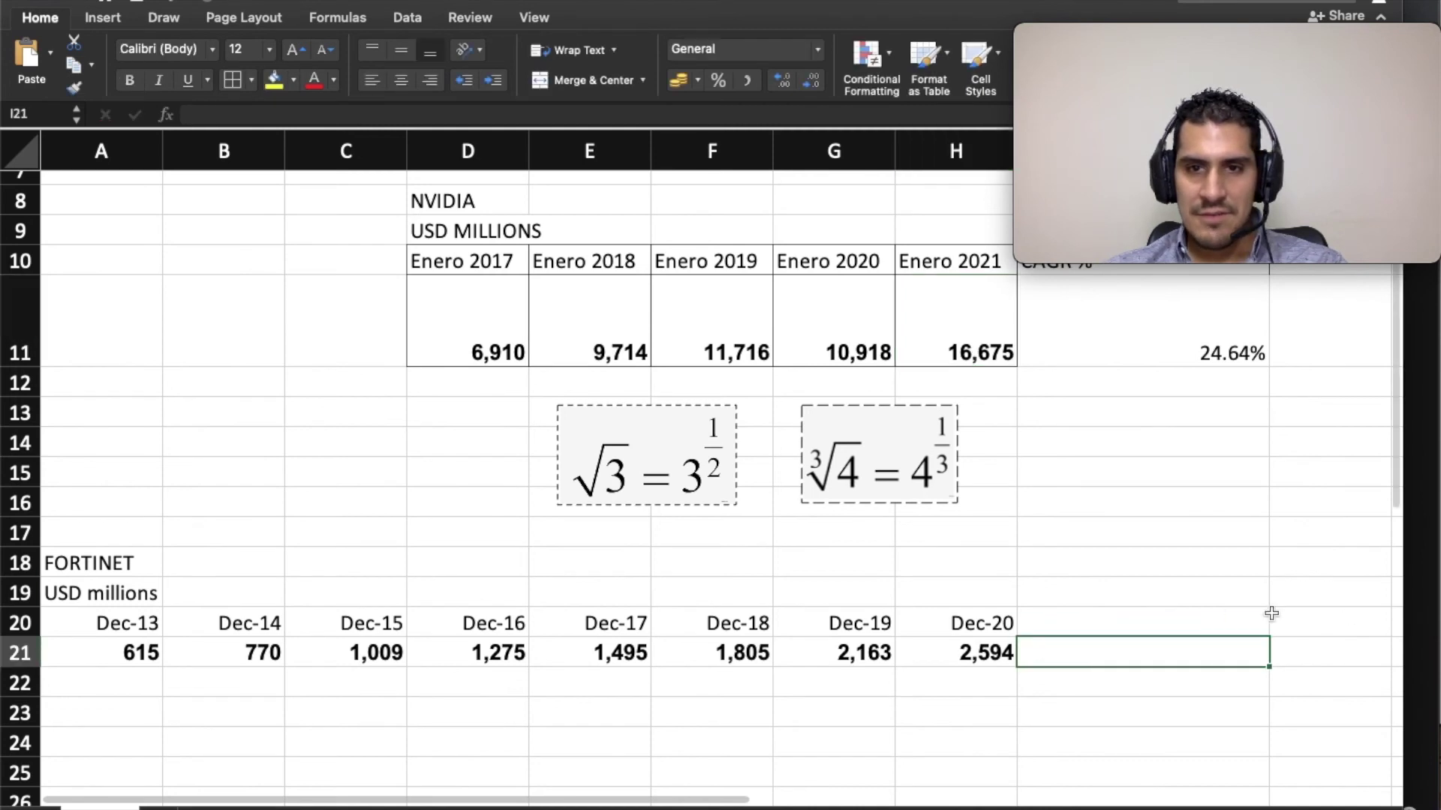
text(=)
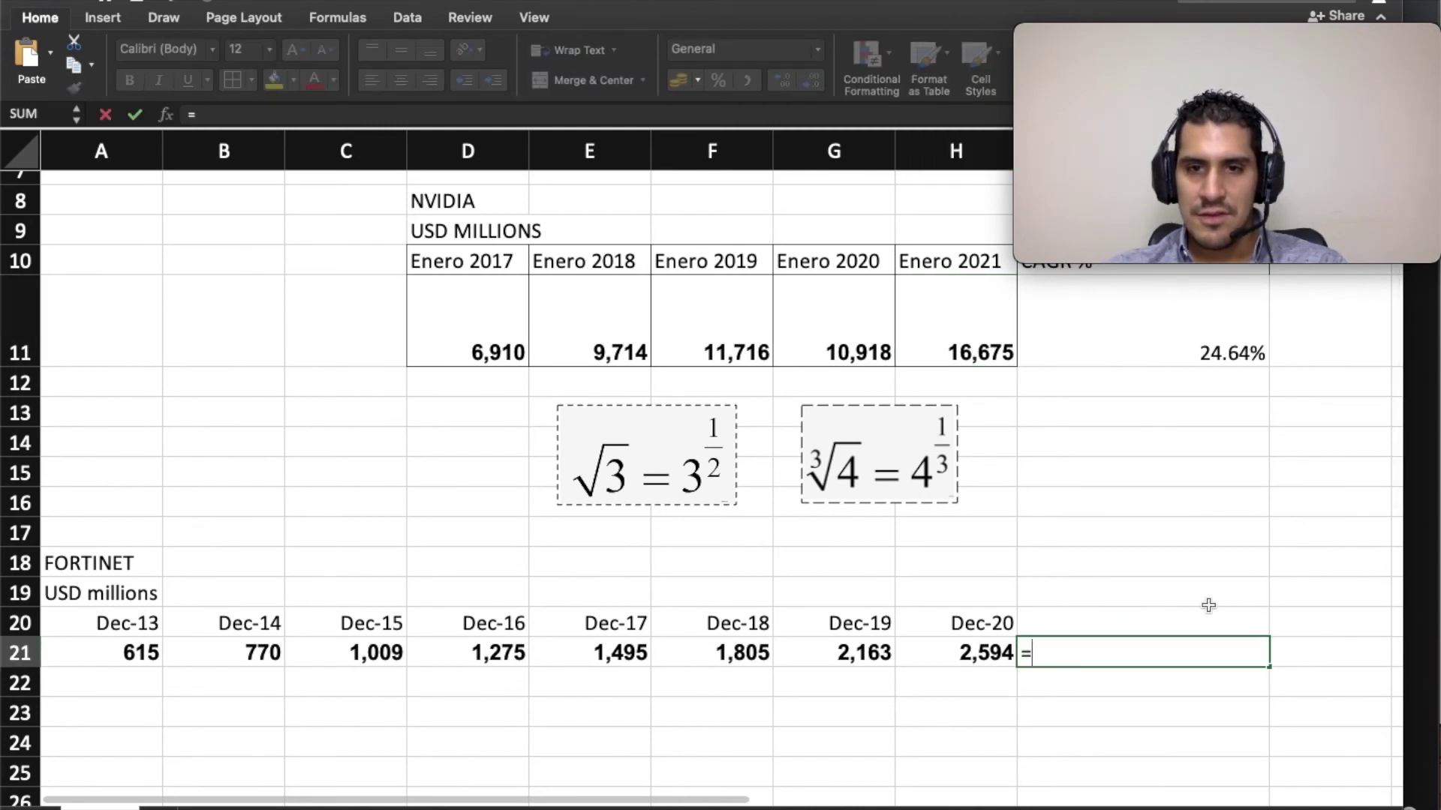
text((H21/A21)^(1/7)-)
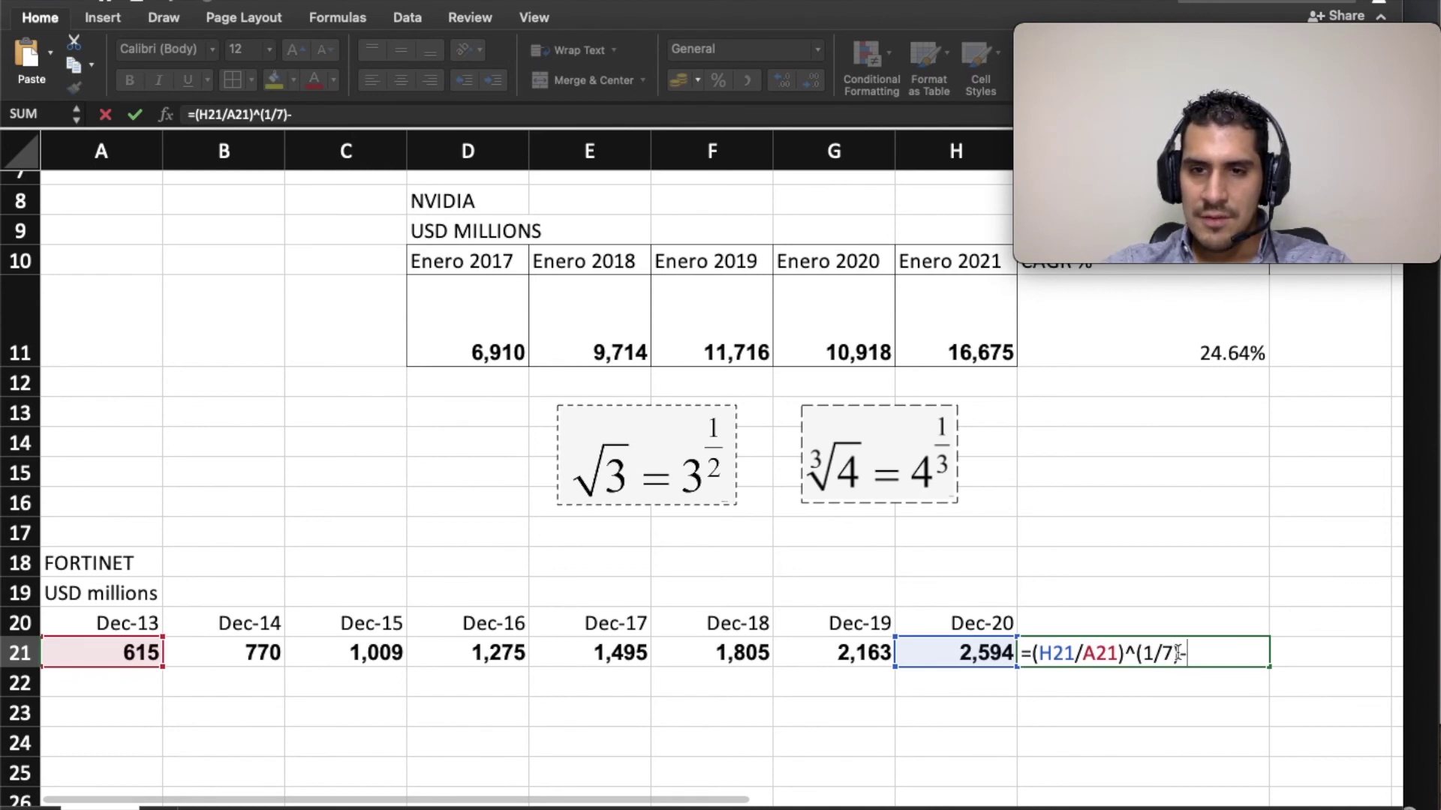
key(Return)
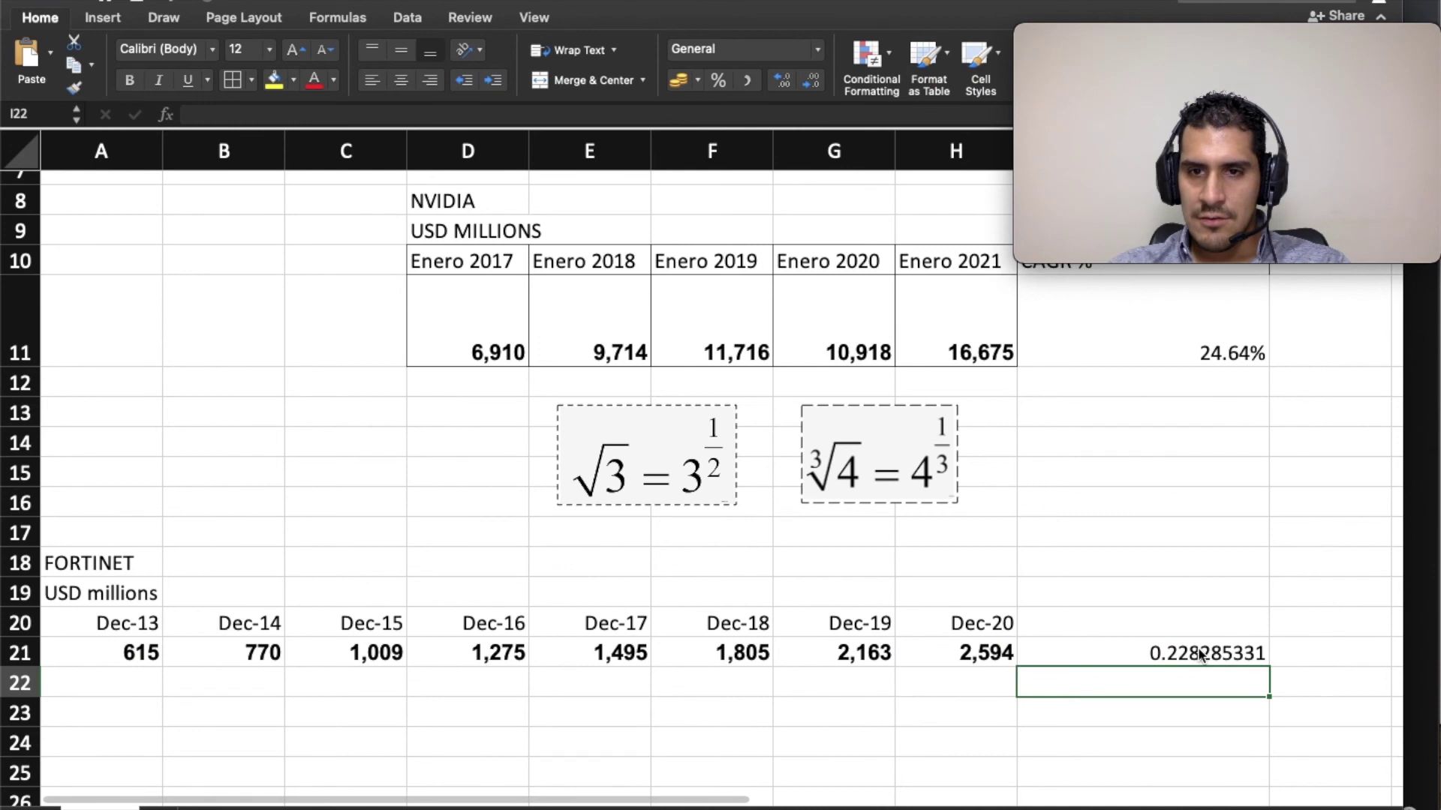
click(1200, 655)
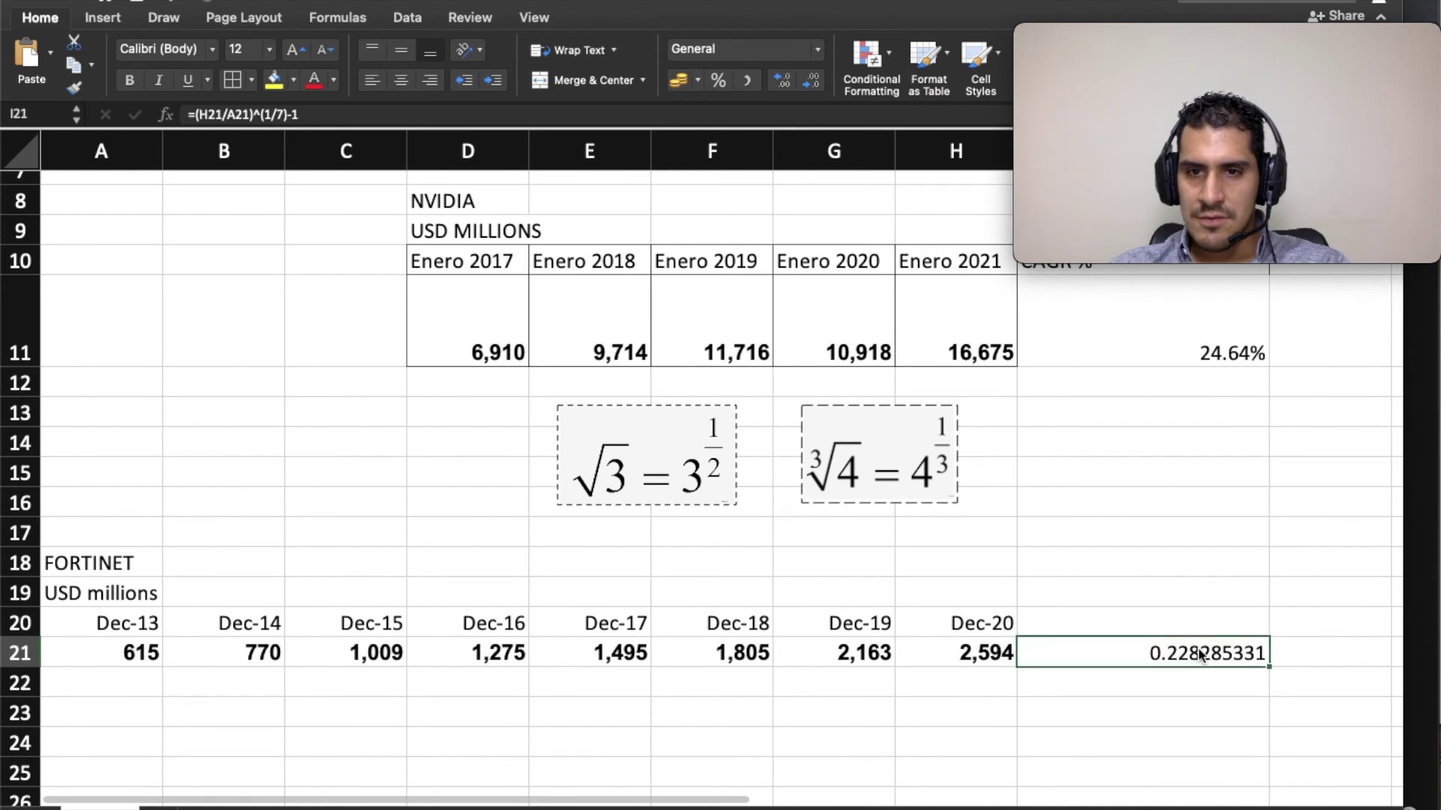
click(718, 80)
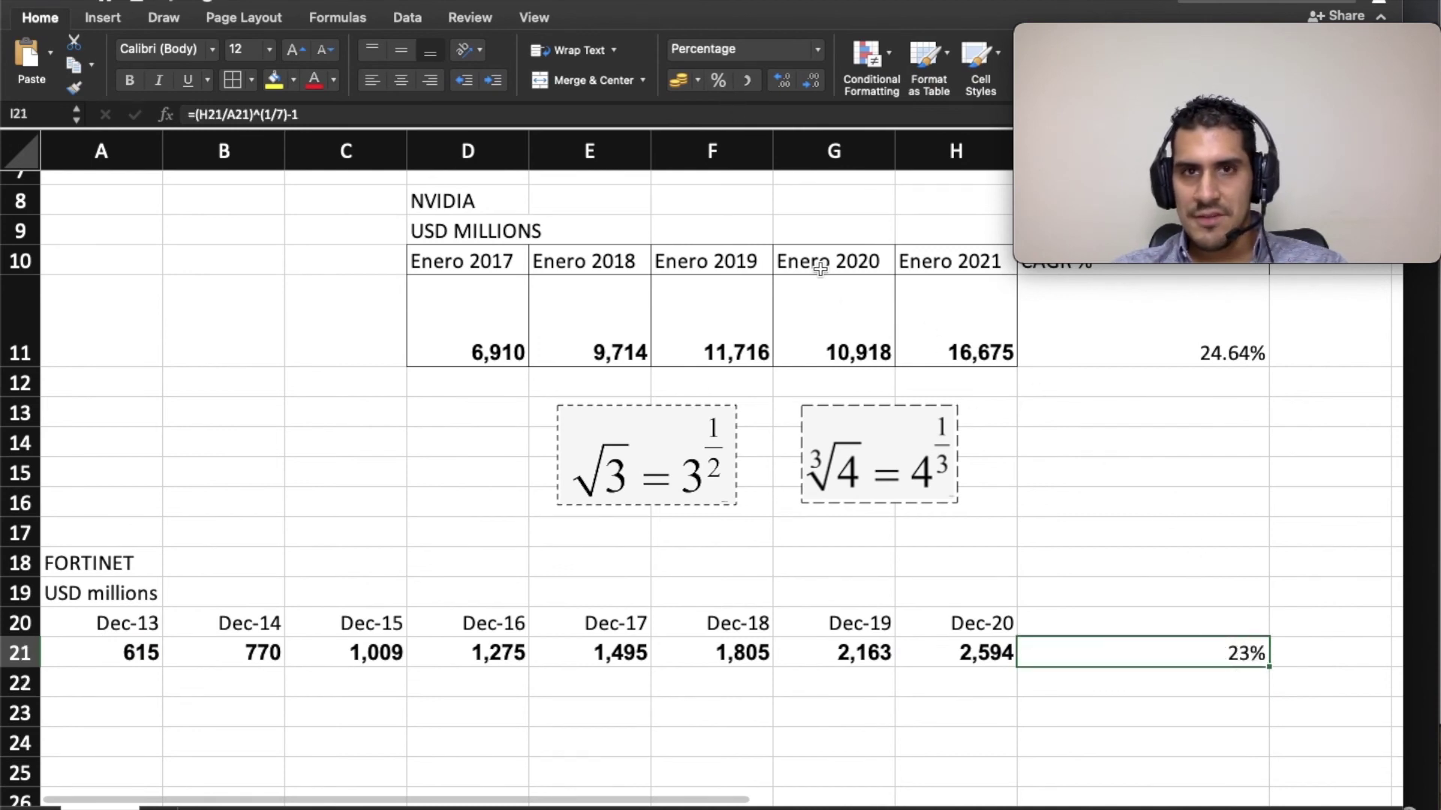
click(782, 80)
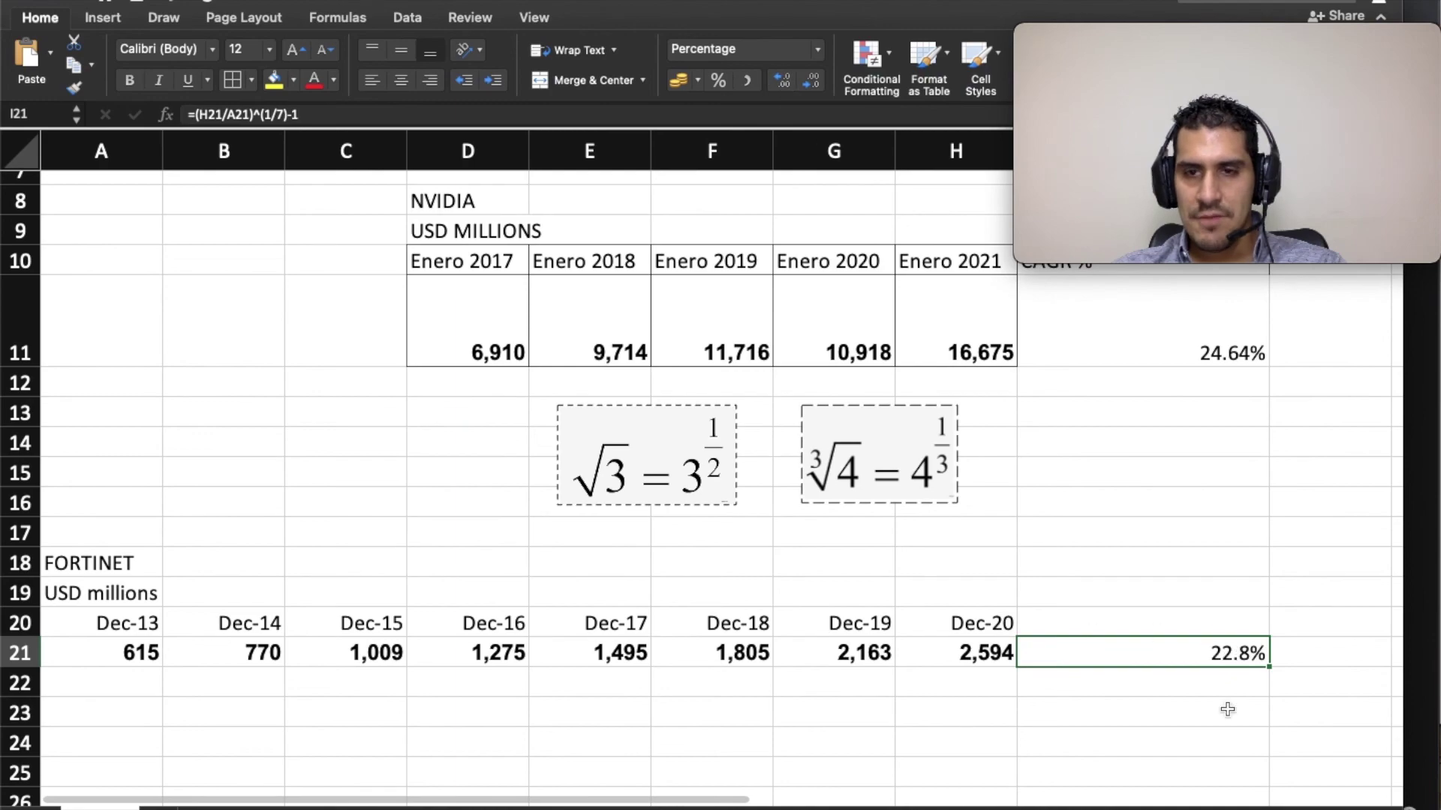
key(ctrl+Up)
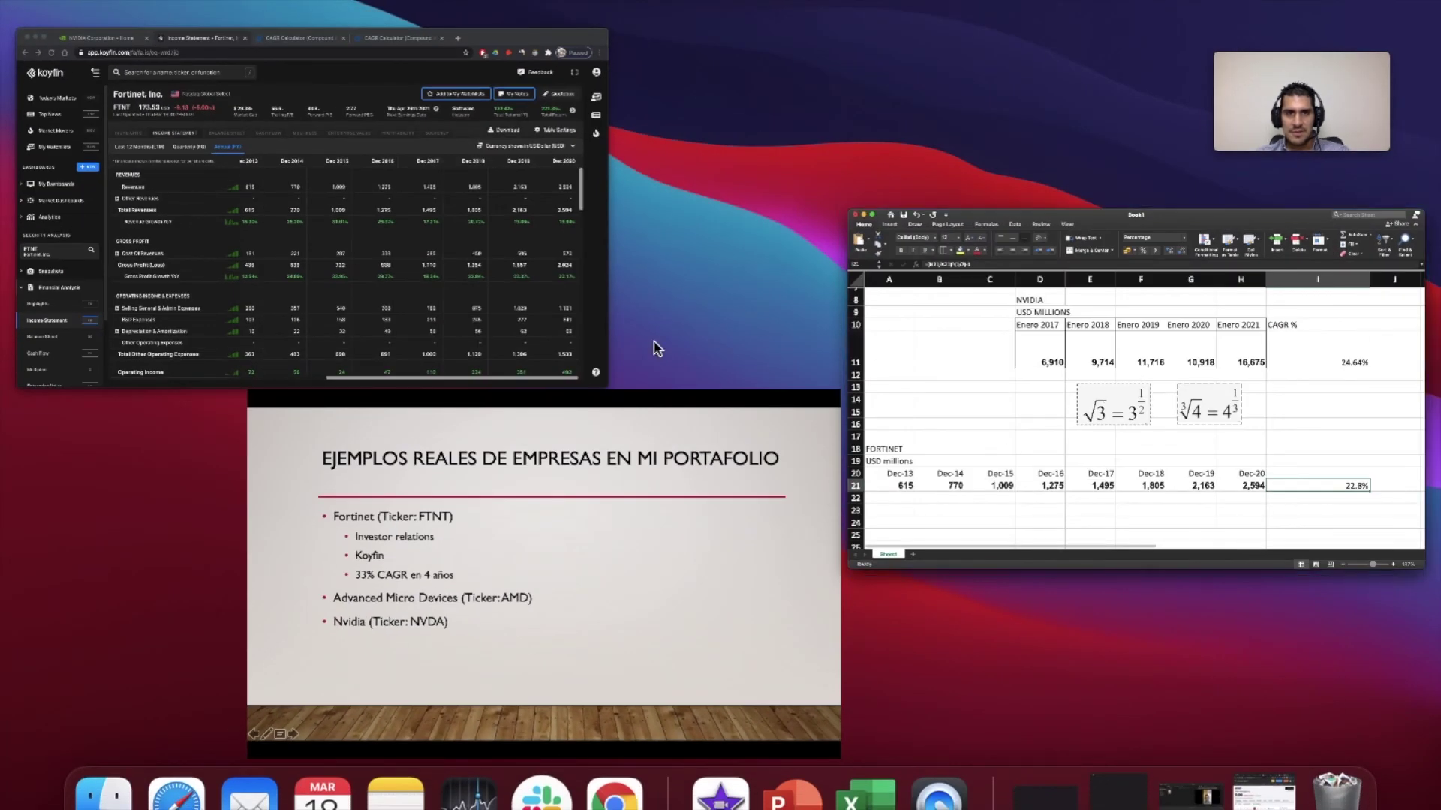
Close the duplicate calculator tab and check Fortinet's Dec-20 revenue in Excel's H21
click(1086, 443)
key(ctrl+Up)
click(385, 257)
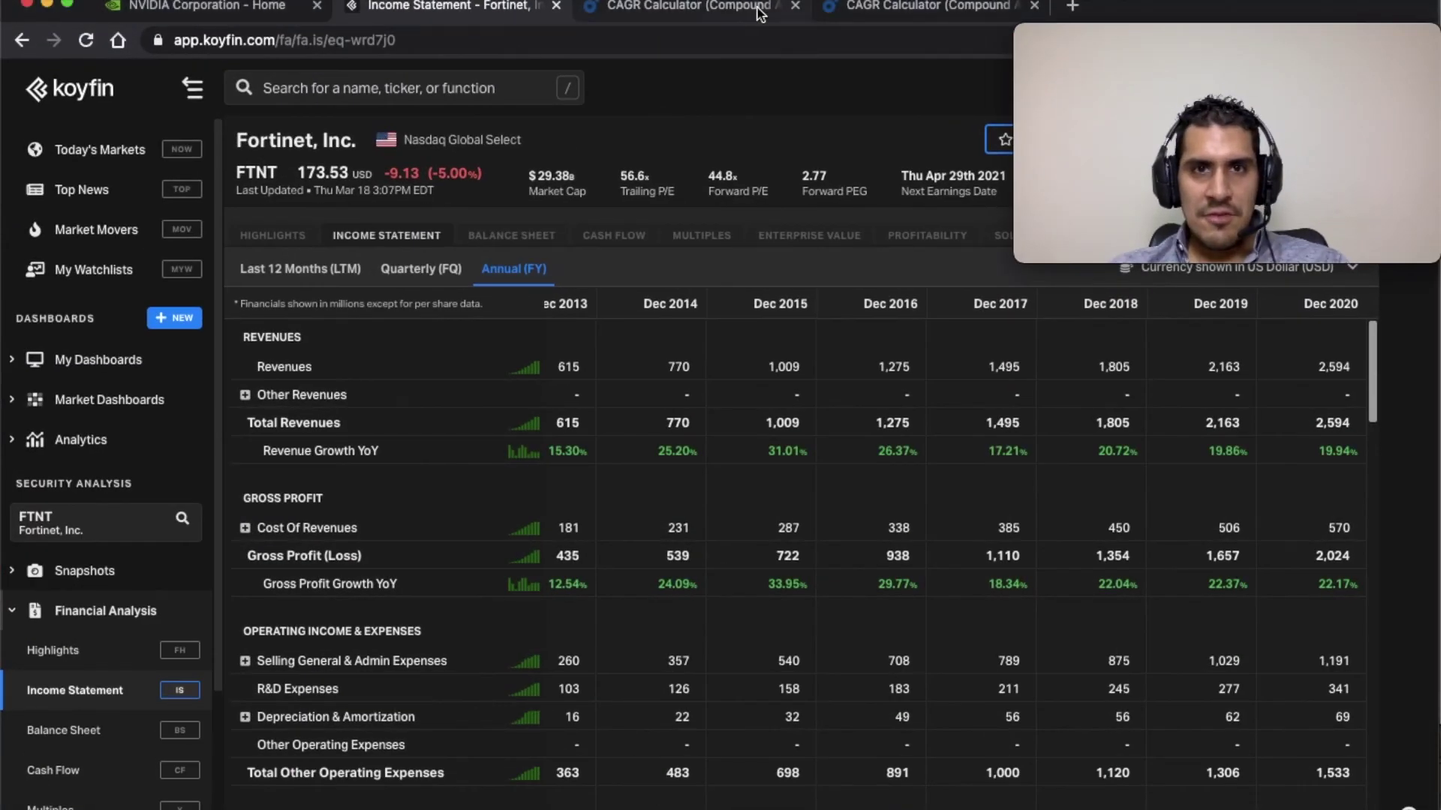
click(750, 8)
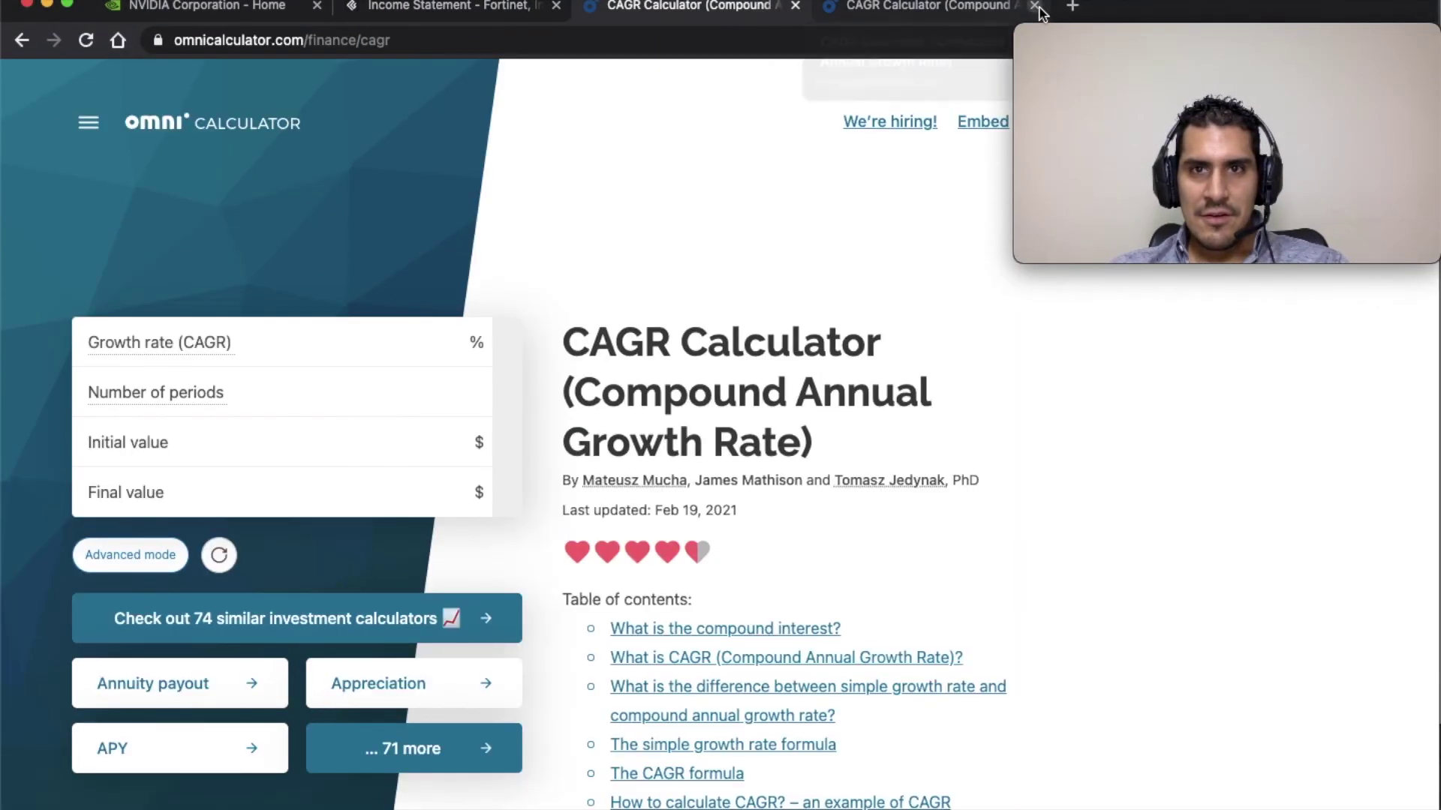
click(1035, 7)
key(ctrl+Up)
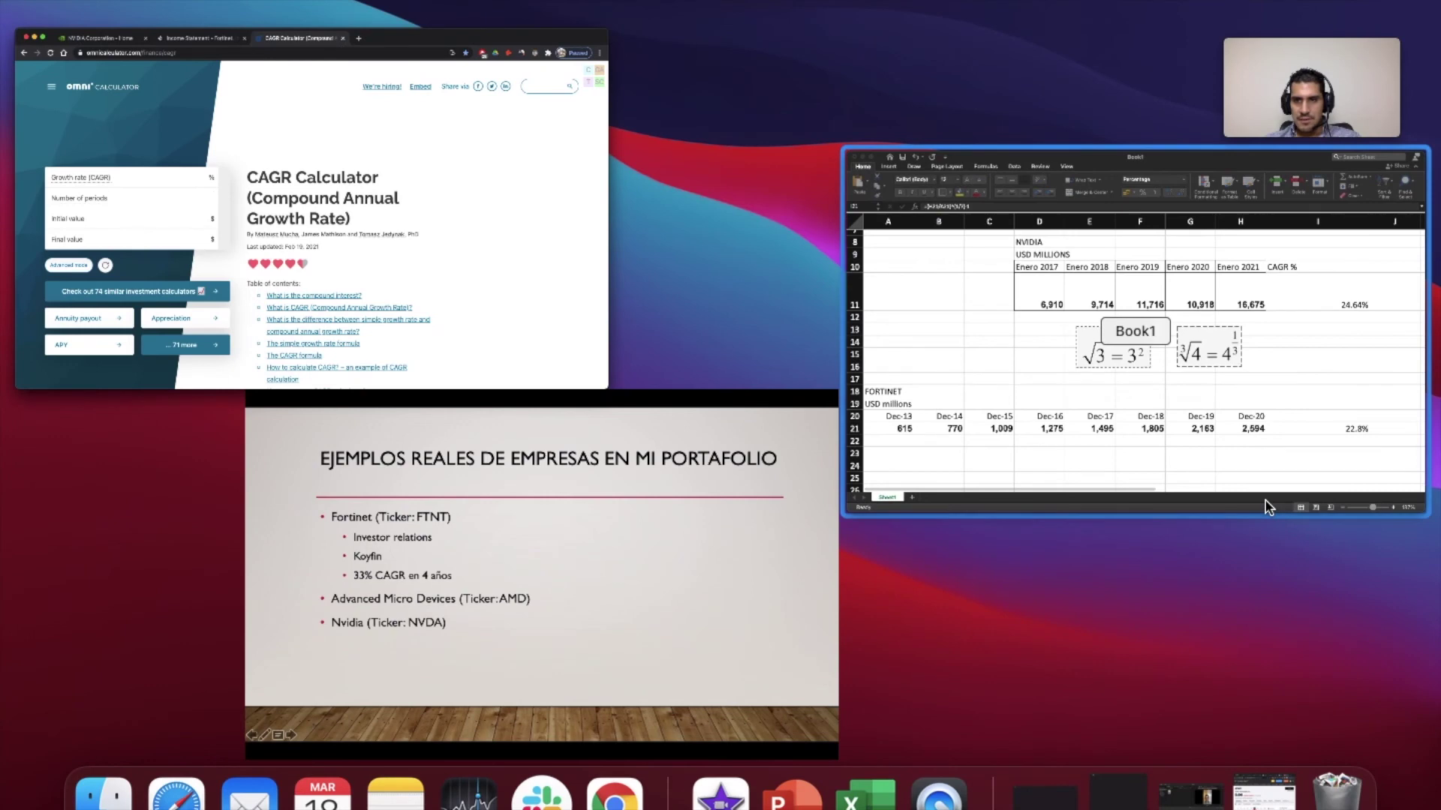
click(1265, 501)
click(953, 646)
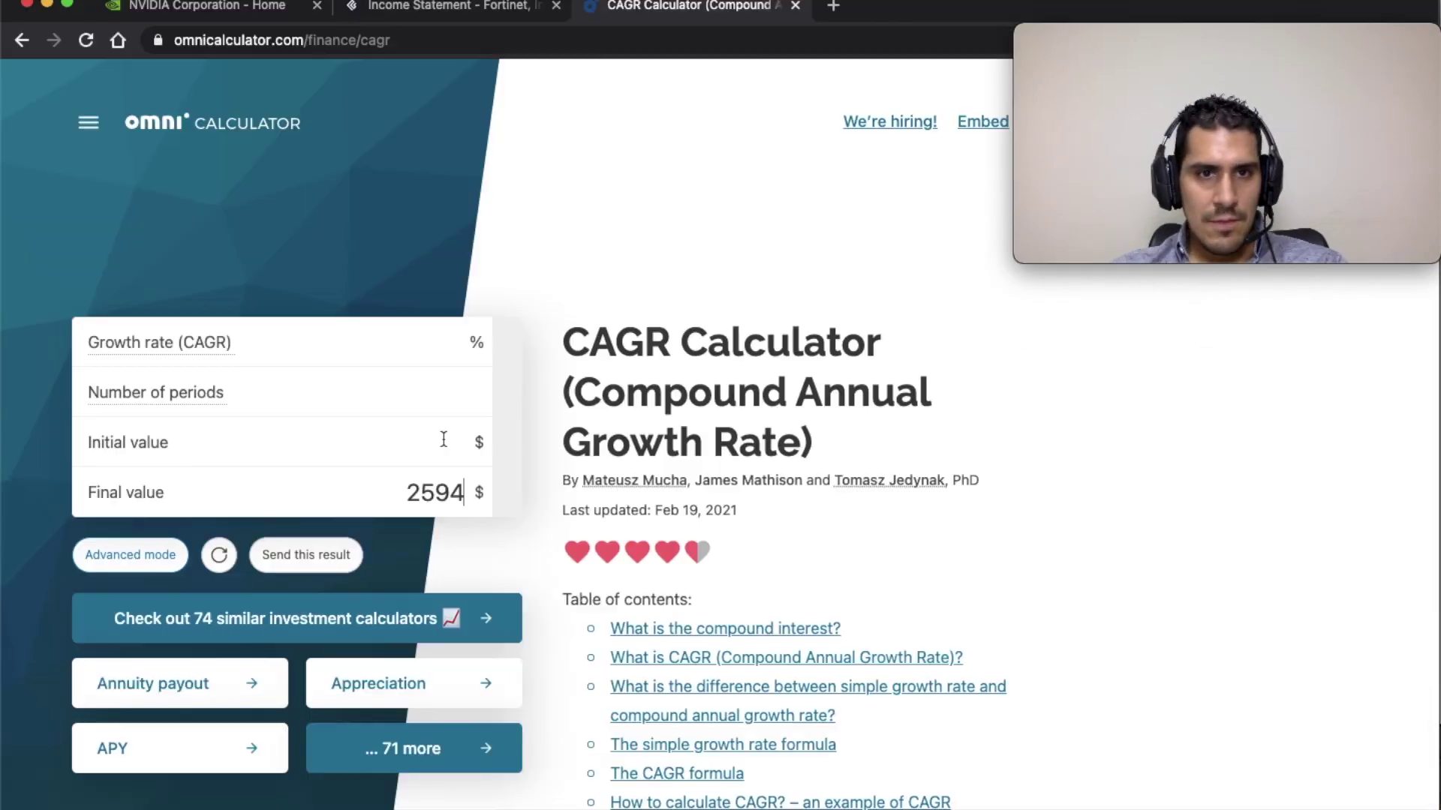
Enter initial value 615 and 7 periods in the calculator, then return to the slideshow
click(444, 441)
text(615)
click(454, 396)
text(7)
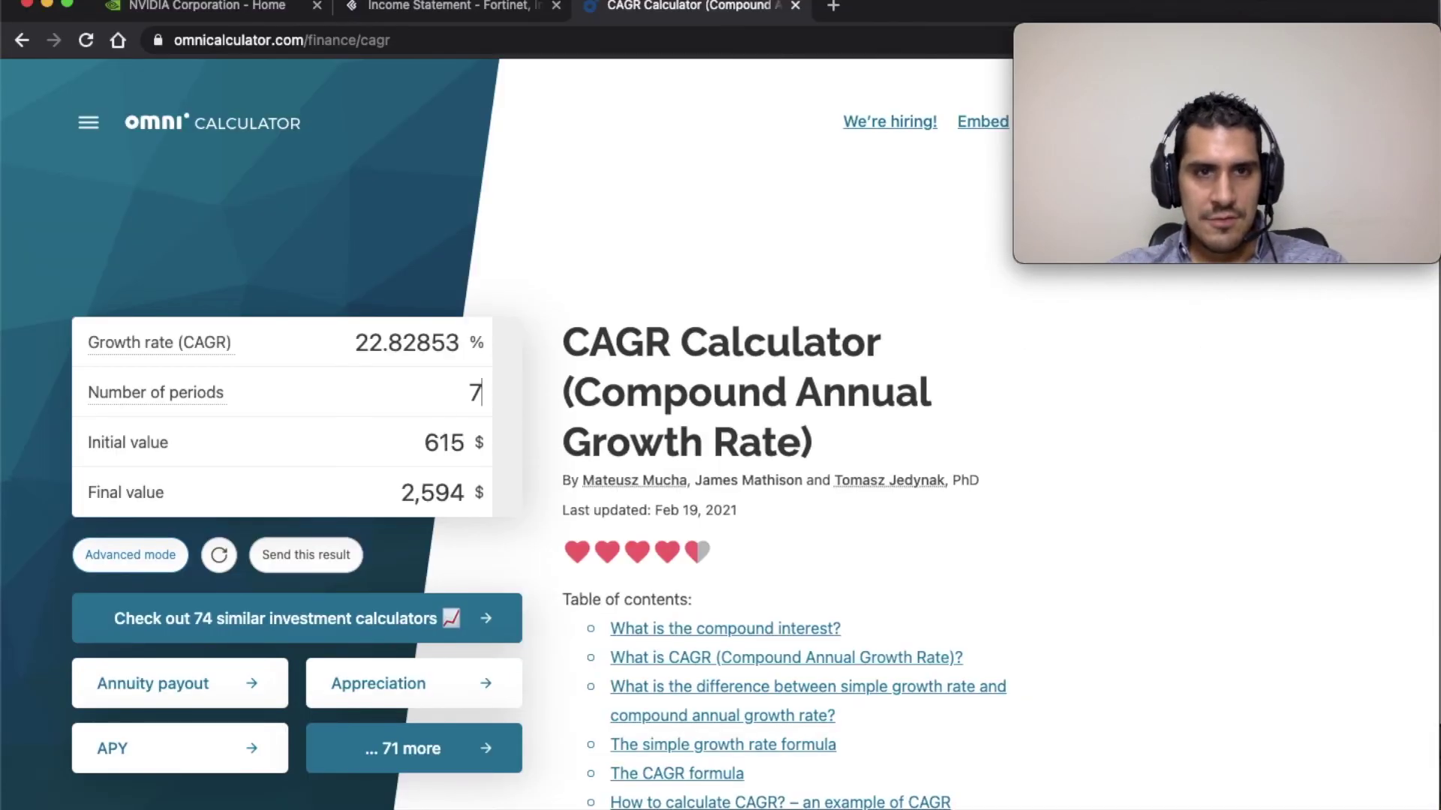
key(ctrl+Up)
click(1141, 436)
key(super+Tab)
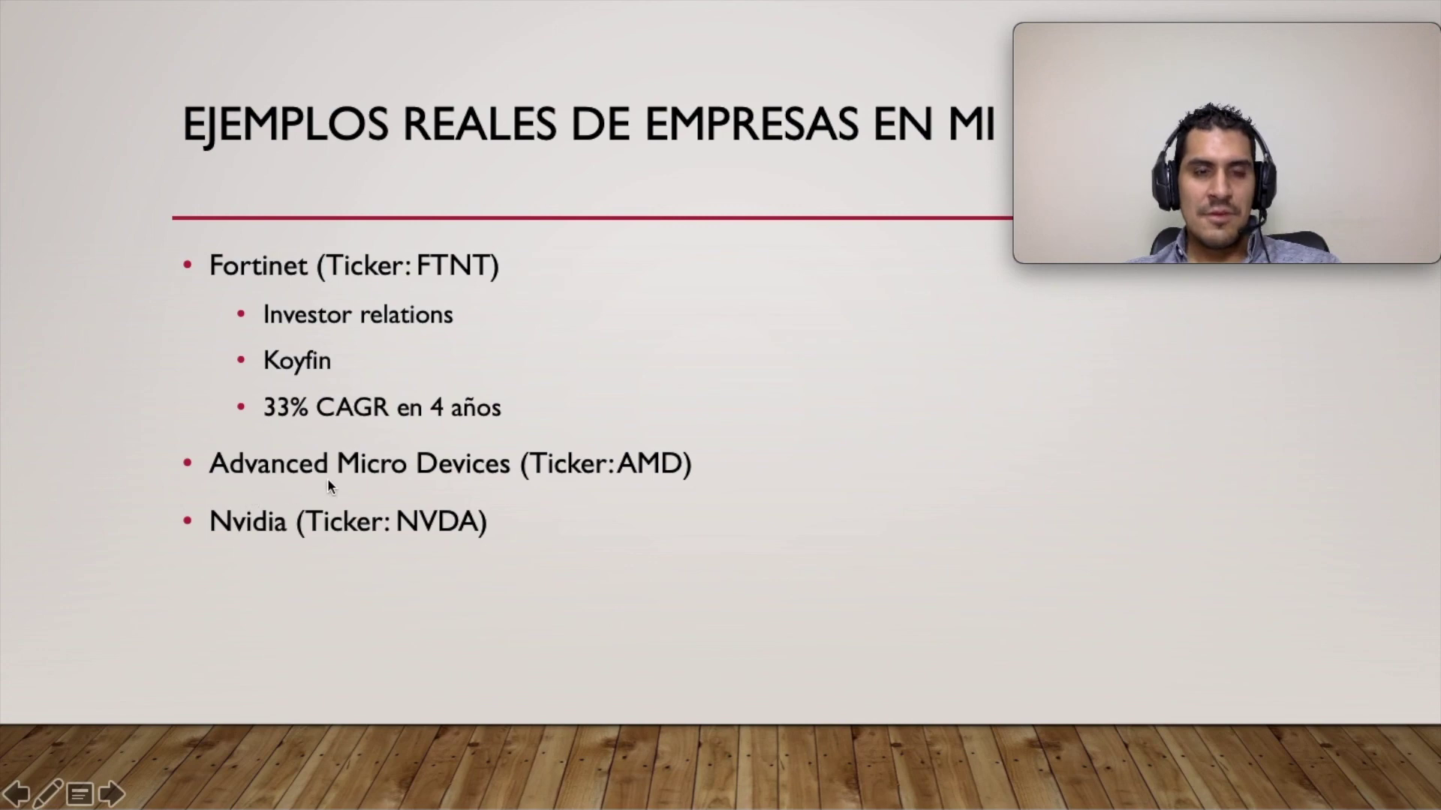
key(ctrl+Up)
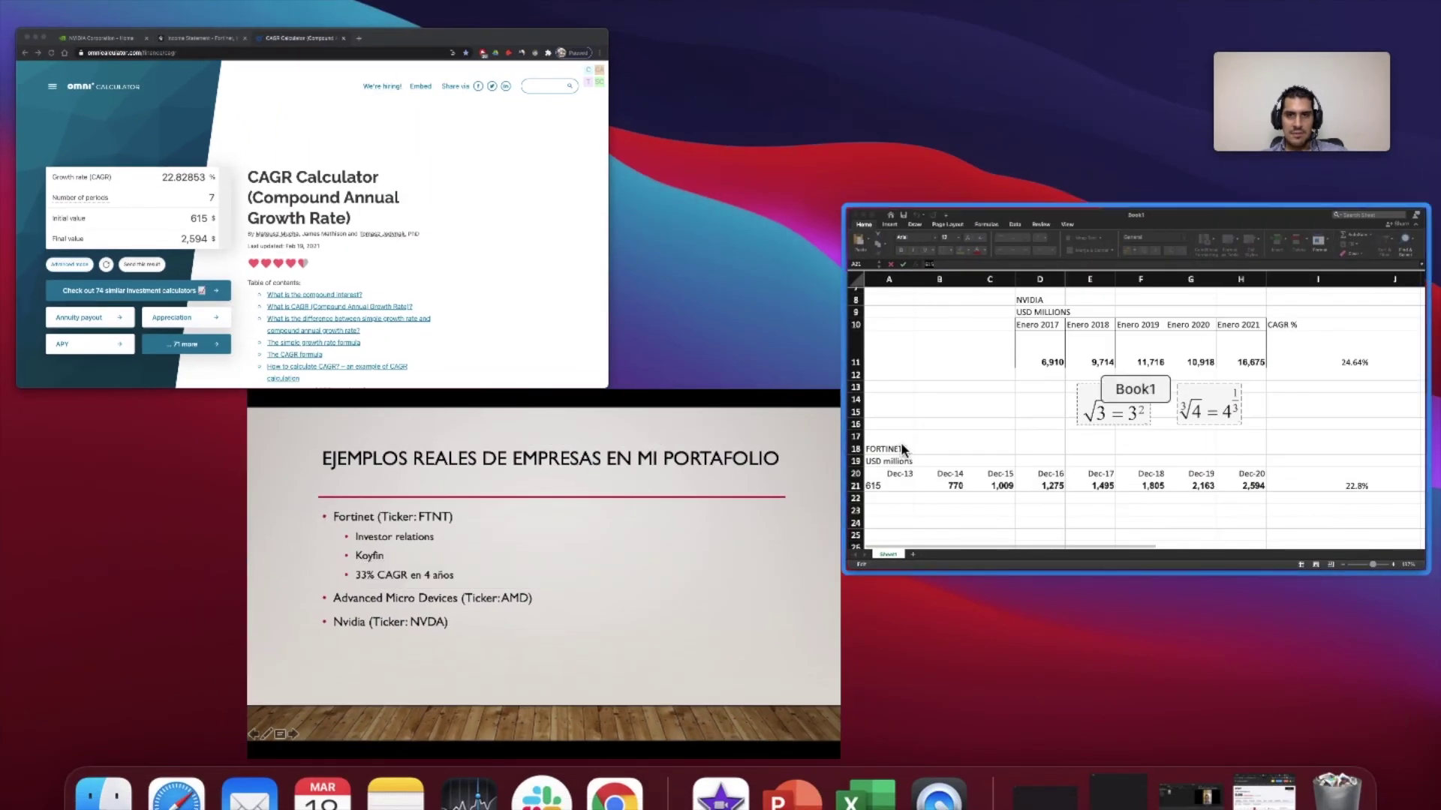
Search AMD in Koyfin and open Advanced Micro Devices' income statement
click(441, 227)
click(514, 11)
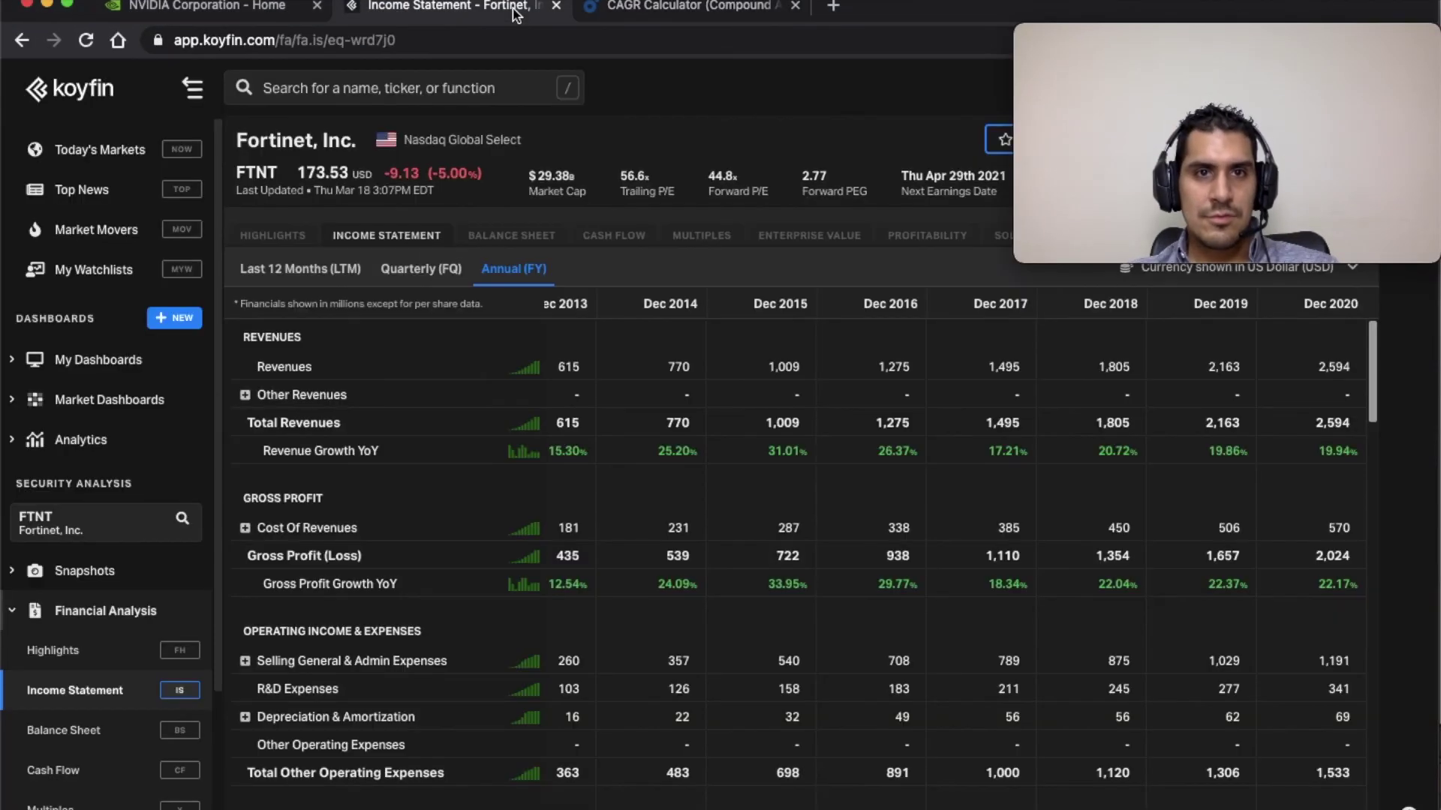
click(72, 510)
text(AMD)
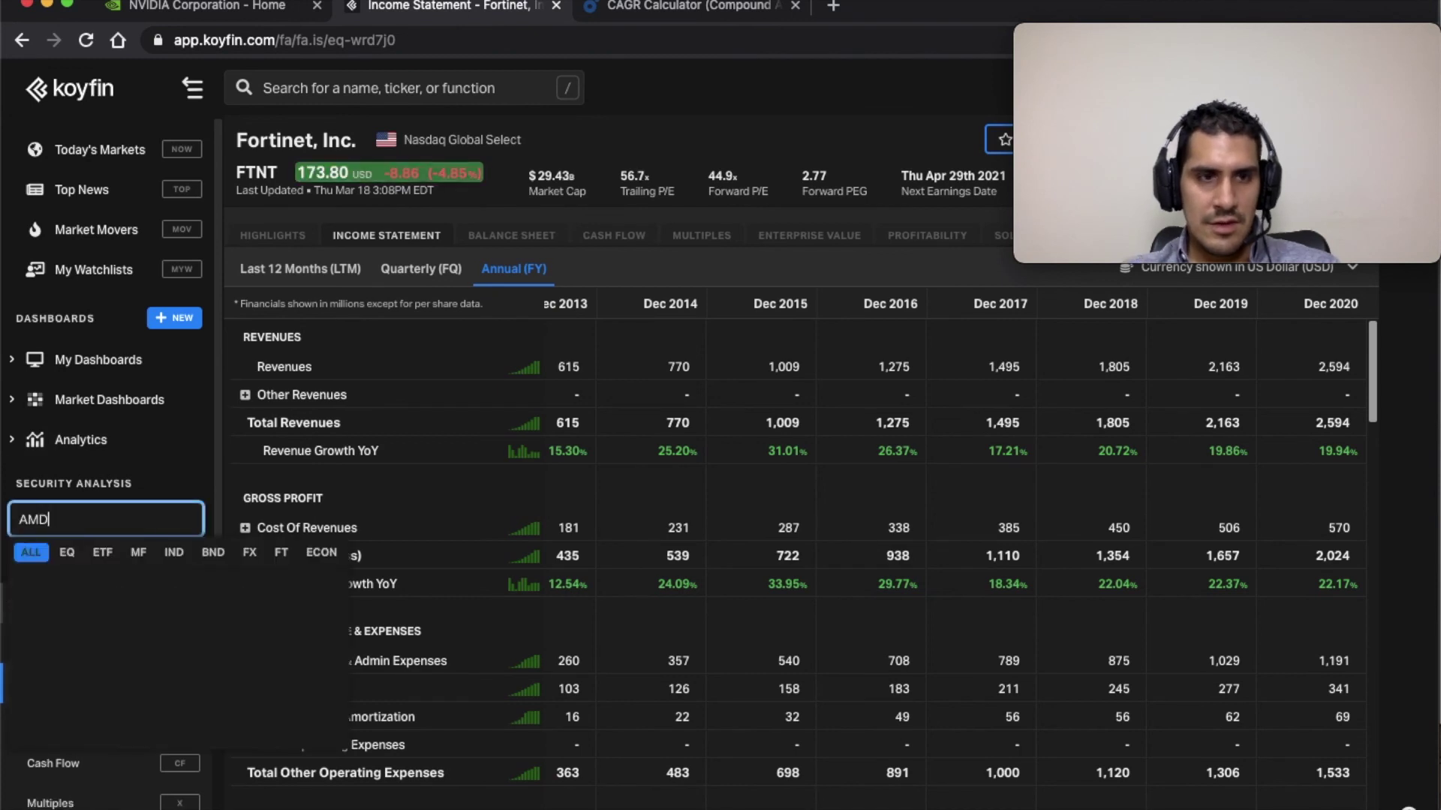
click(82, 600)
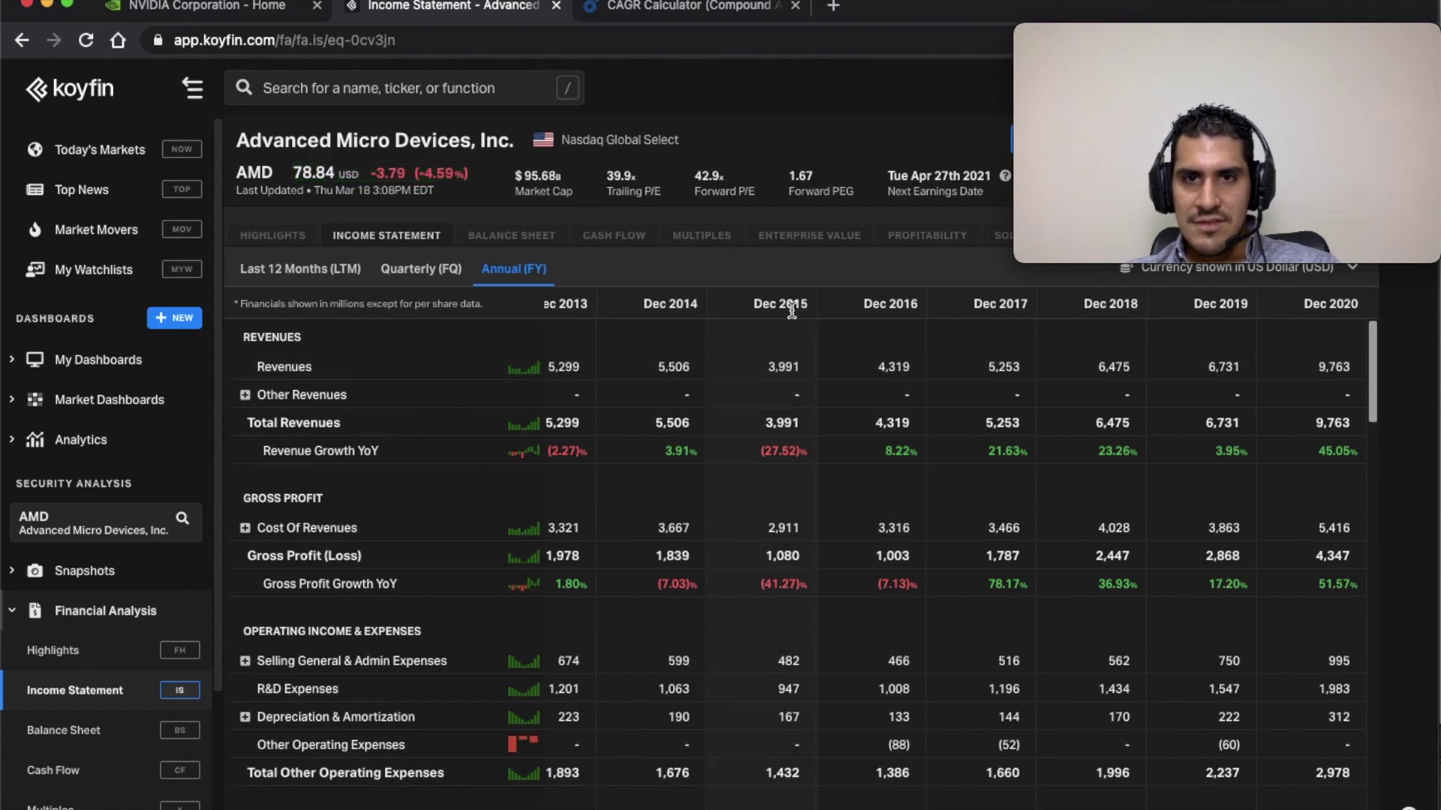
Compare AMD's revenue figures with the CAGR calculator and enter 5 periods
click(650, 9)
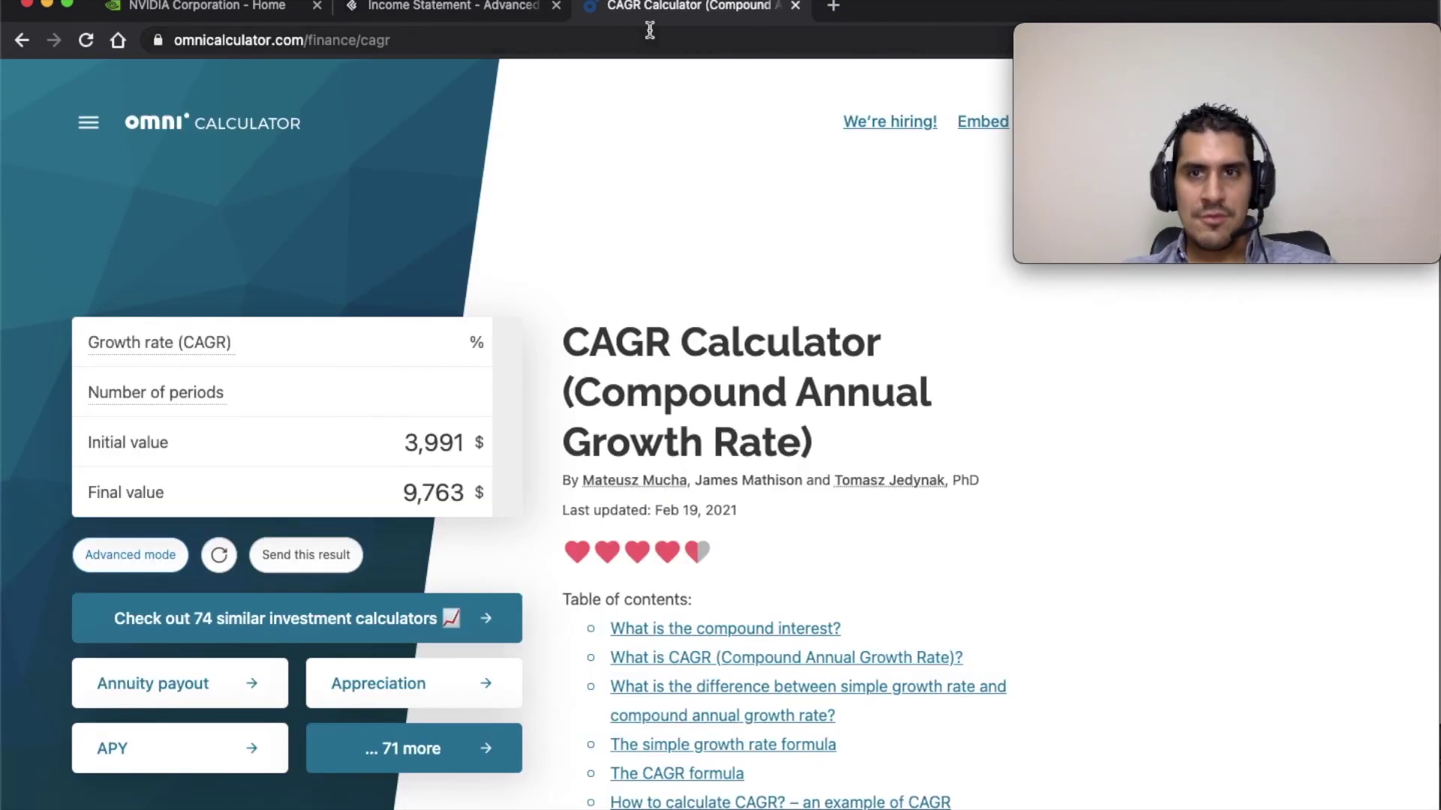
click(486, 13)
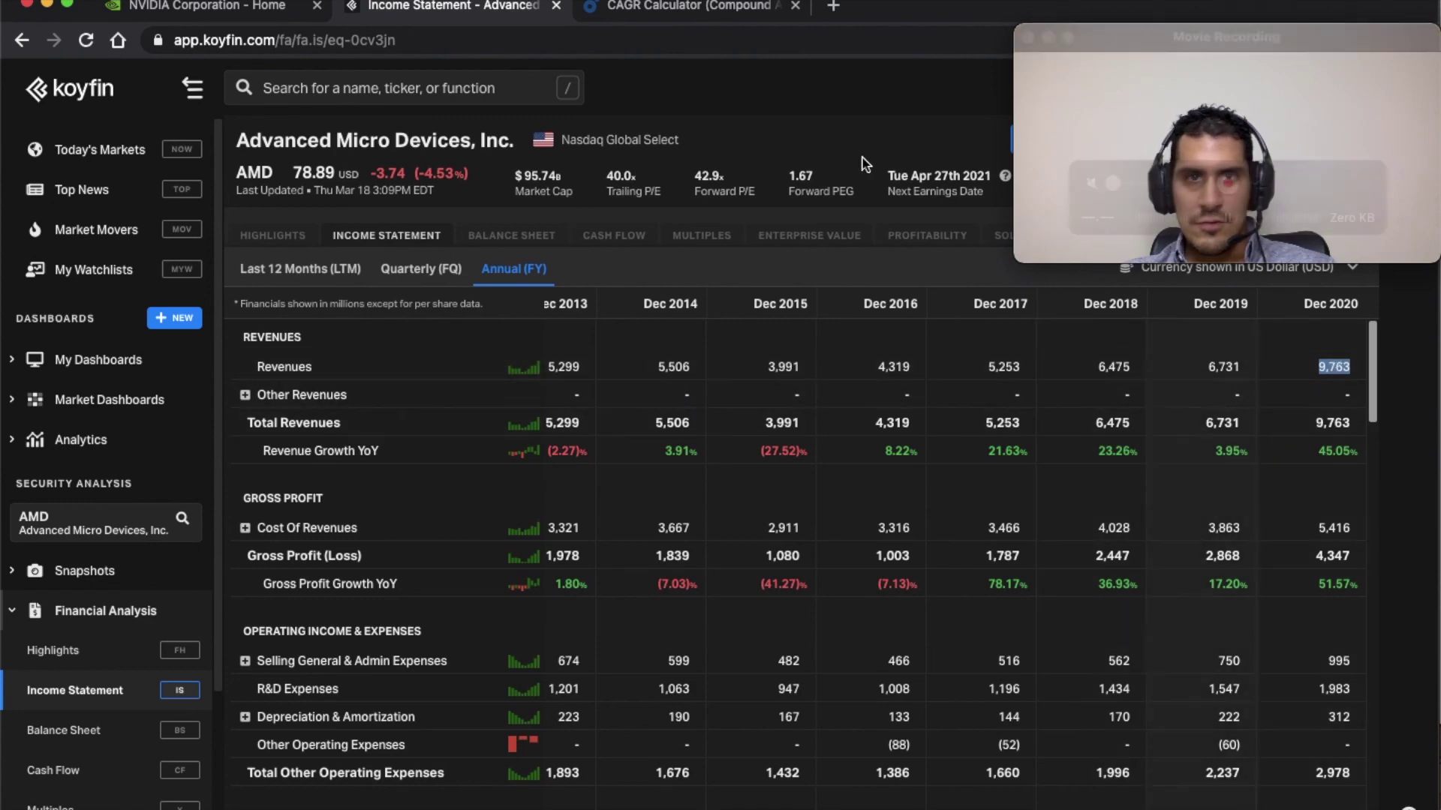
click(750, 13)
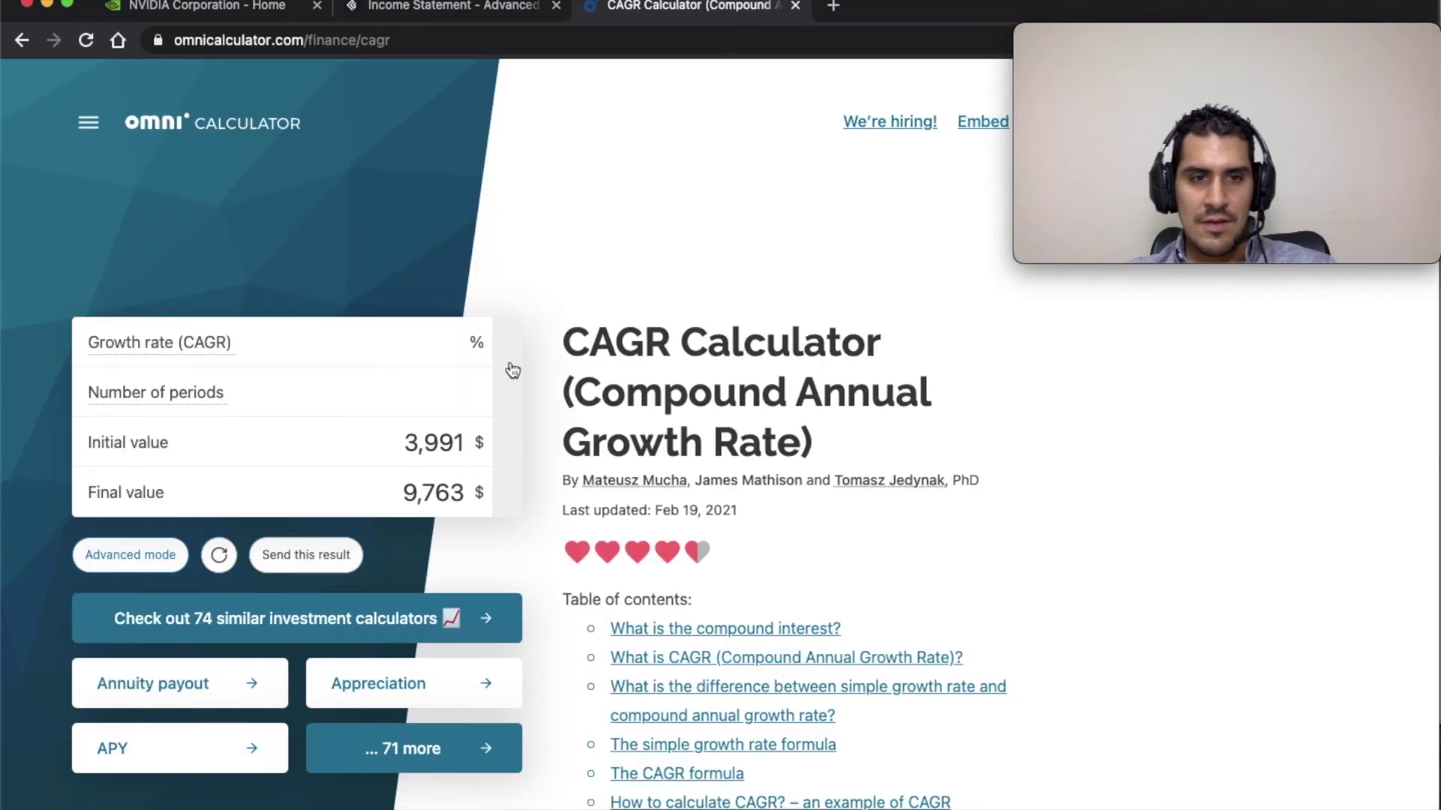
text(5)
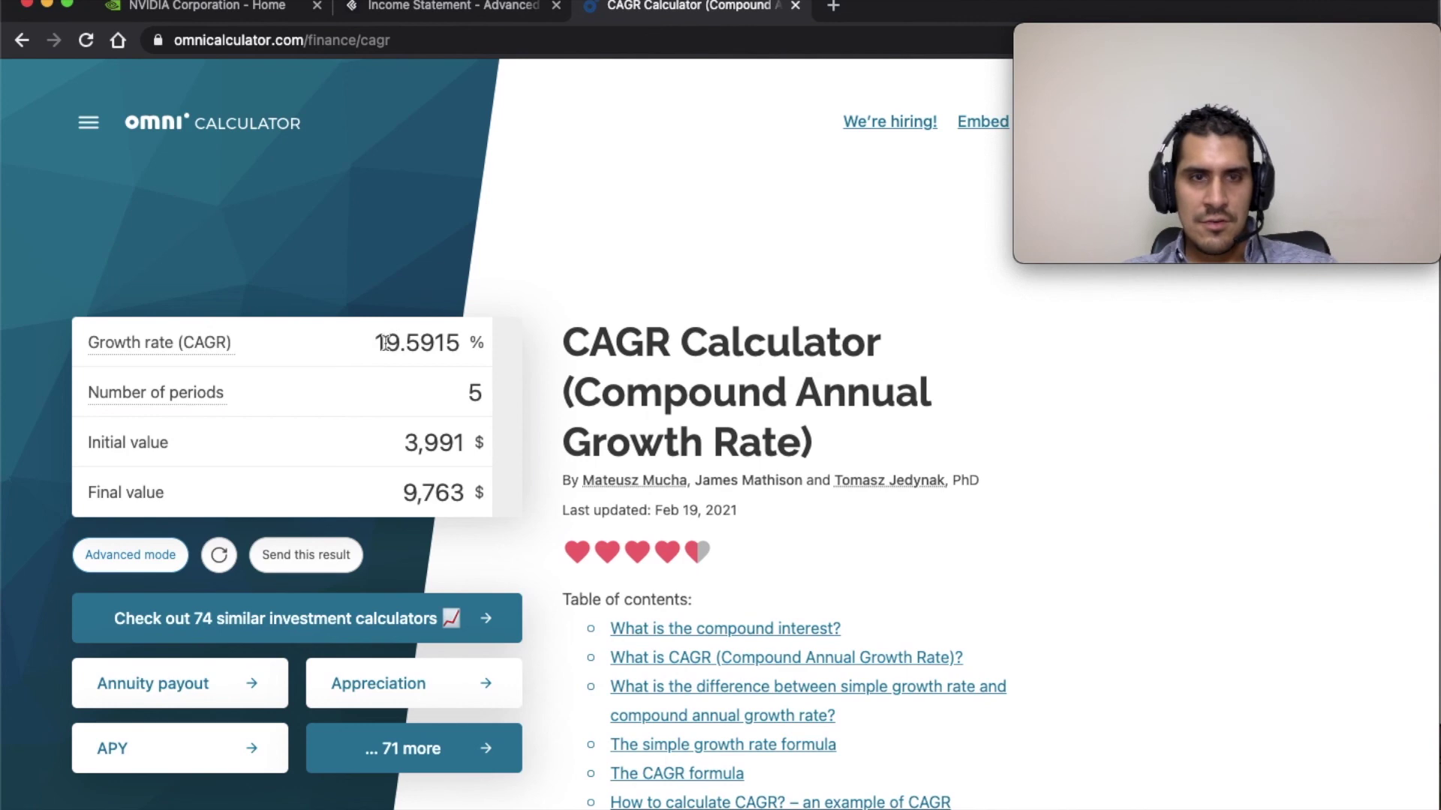